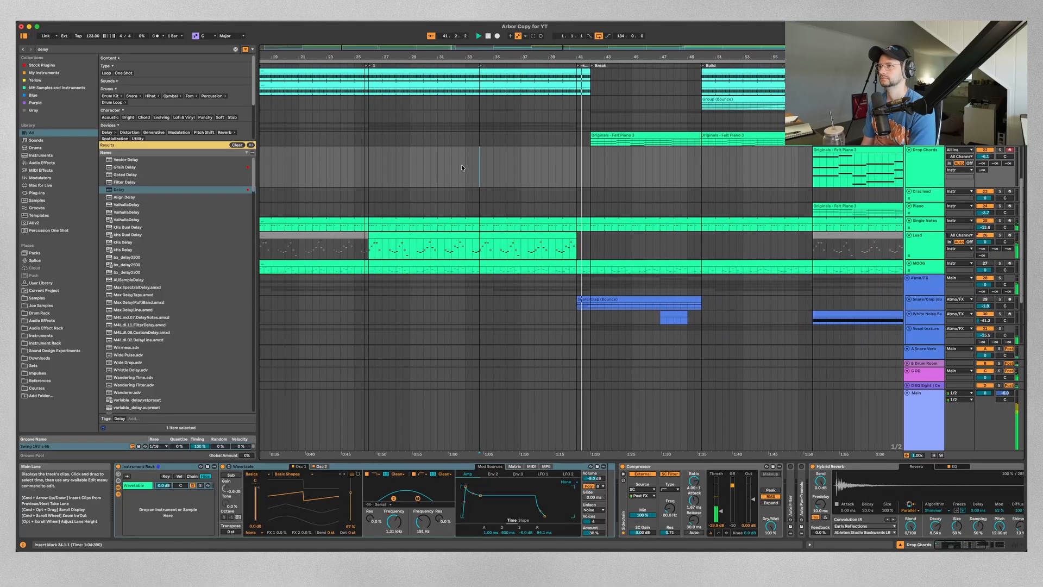
Insert a new MIDI track directly below the last AKVA_Harmonies track in the Atmo/FX group.
scroll(921, 295, down, 5)
click(922, 295)
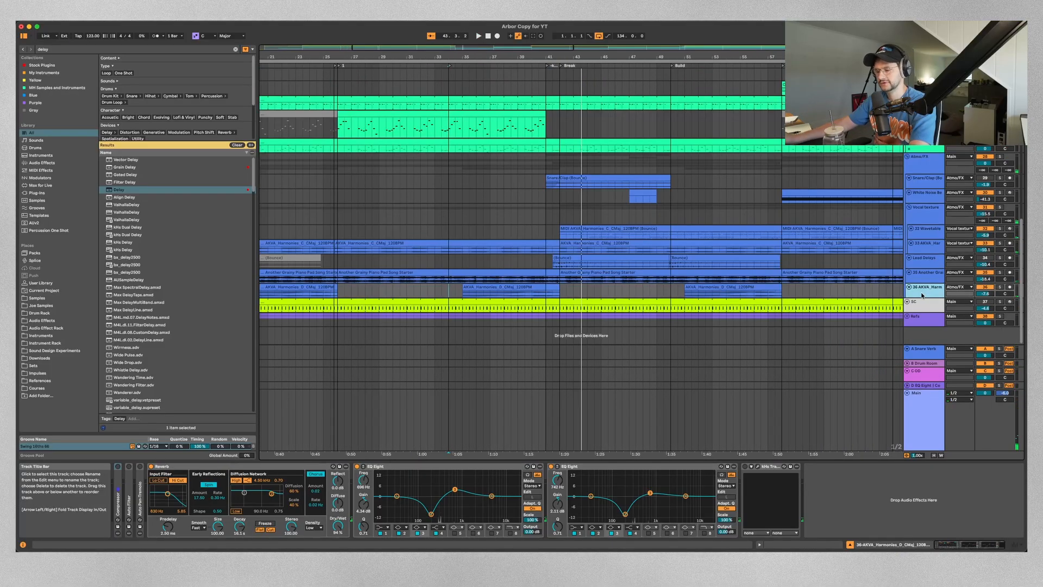
key(super+shift+t)
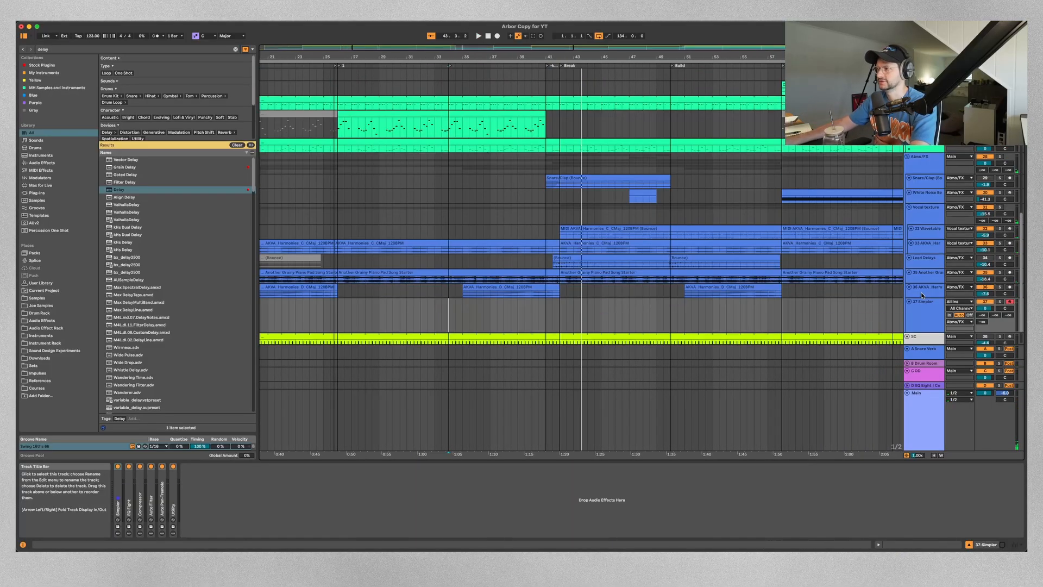
Load Operator onto the new MIDI track and set its oscillator waveform to Noise White.
click(935, 310)
click(146, 49)
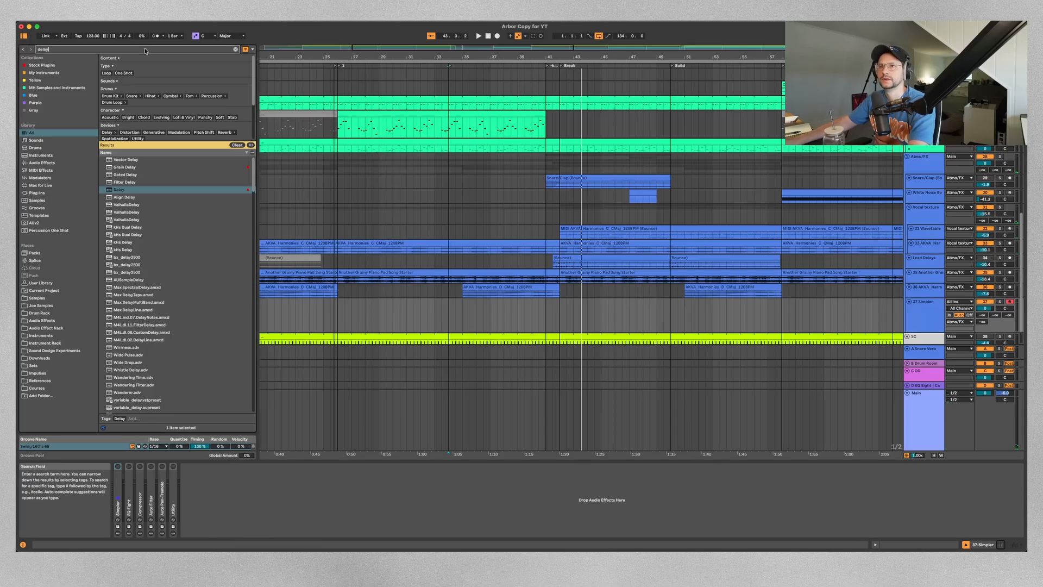
text(operat)
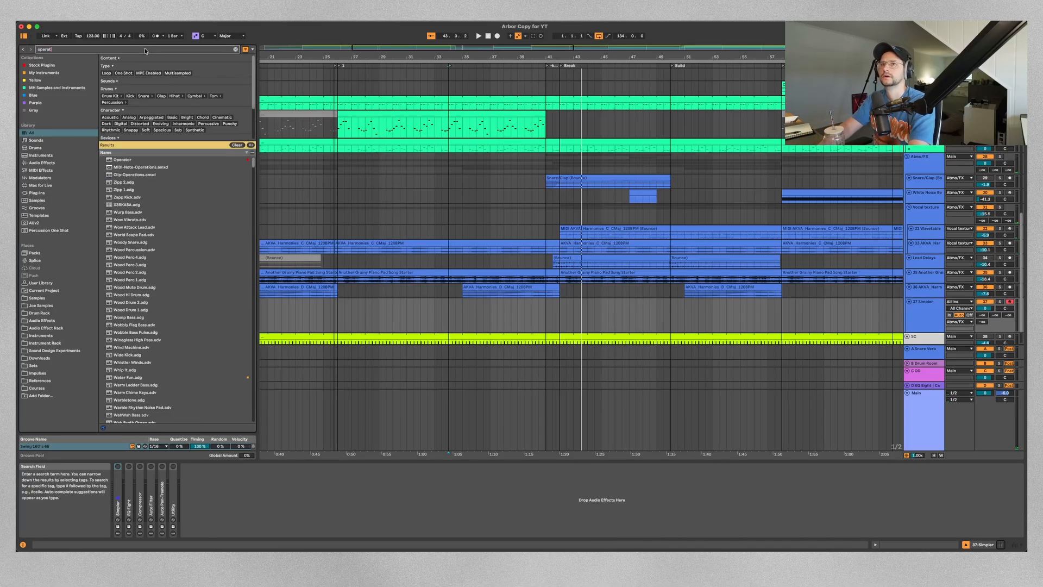
double_click(122, 159)
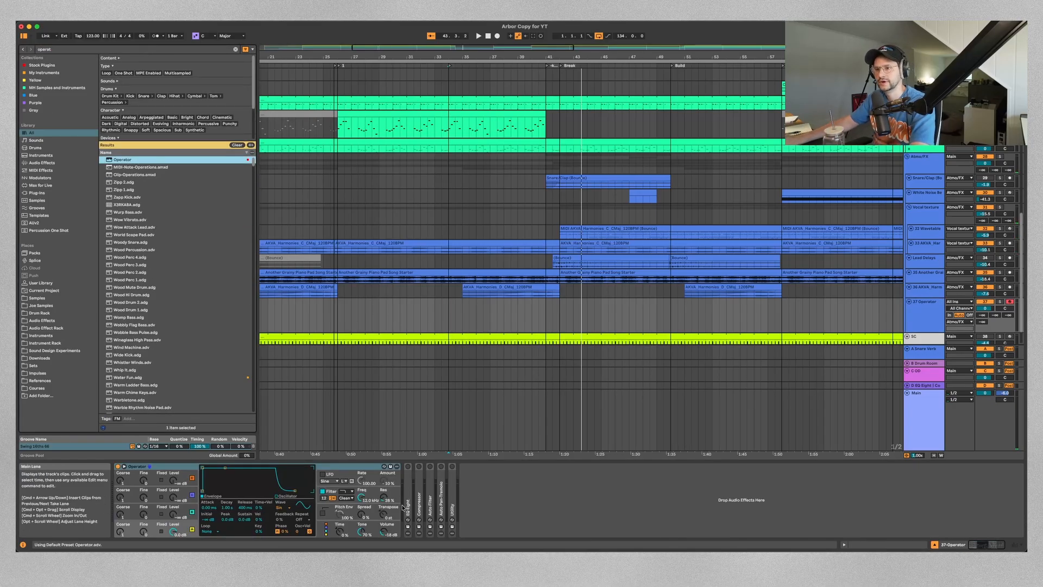
click(286, 509)
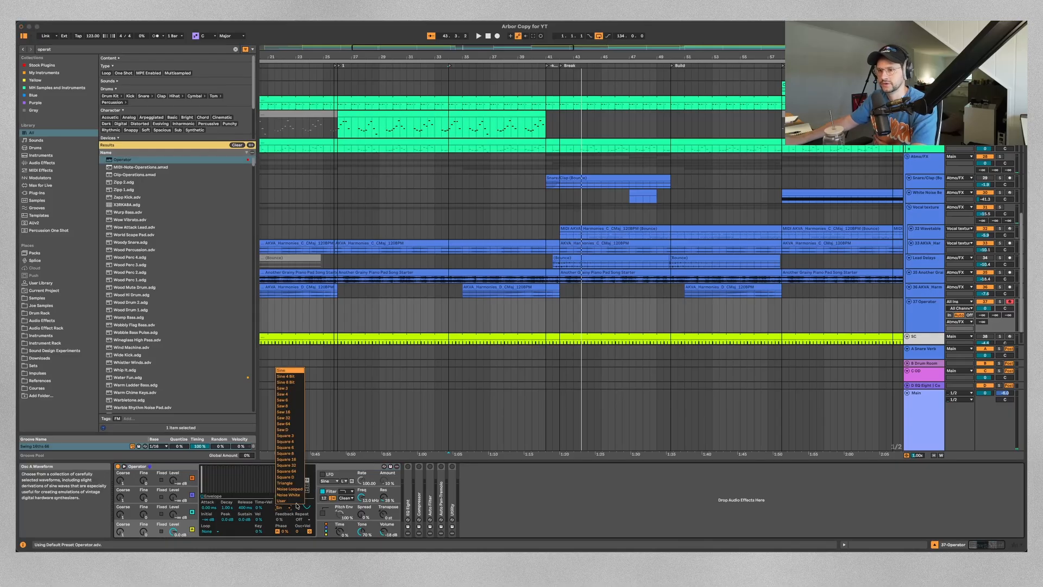
click(291, 495)
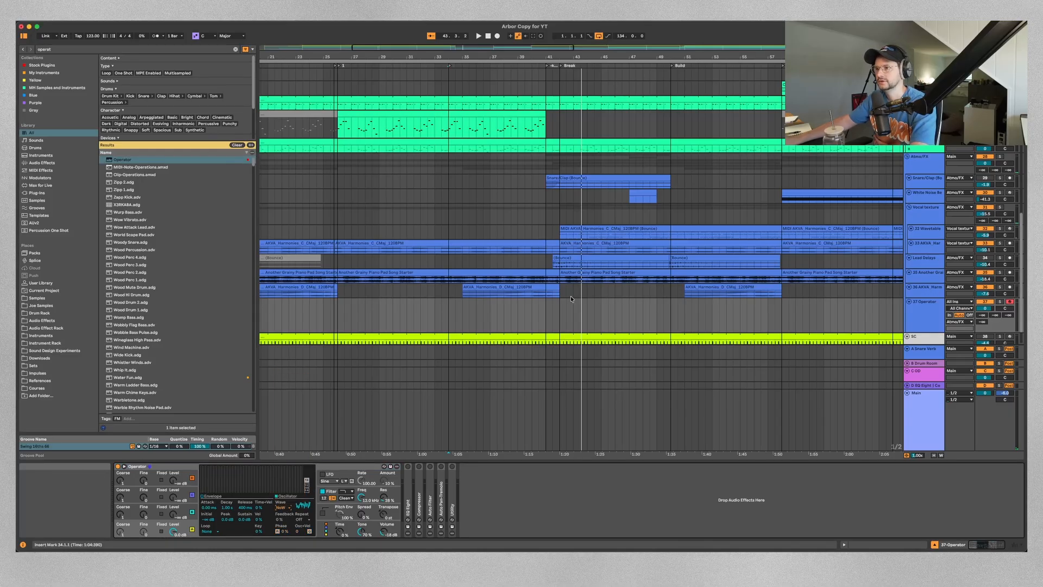
Create an empty four-bar MIDI clip on the Operator track from bar 38 to bar 42, ending at the Break.
scroll(570, 295, down, 2)
scroll(467, 273, up, 1)
scroll(526, 276, up, 3)
drag(491, 276, 587, 276)
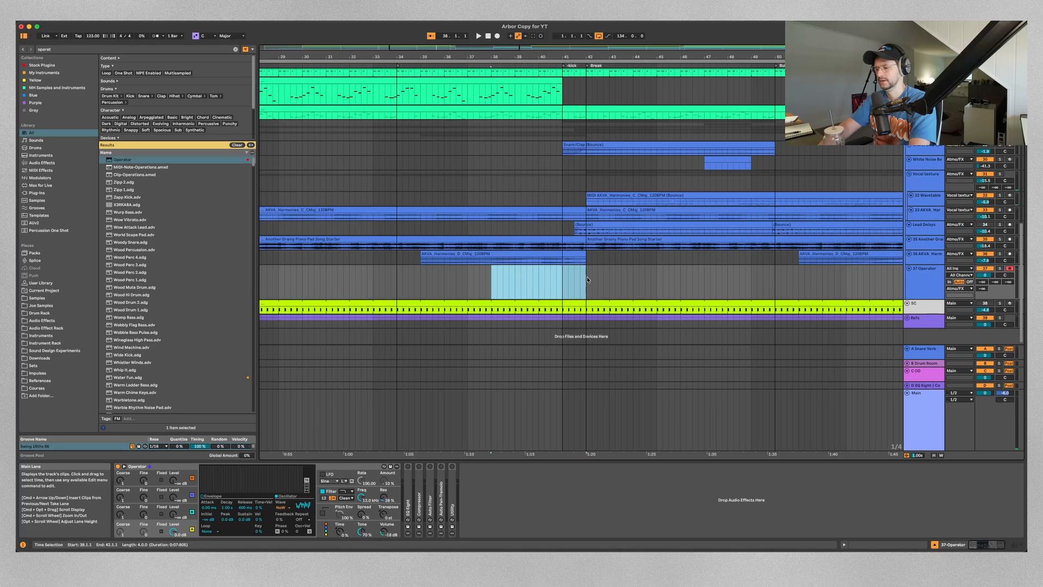
key(super+shift+m)
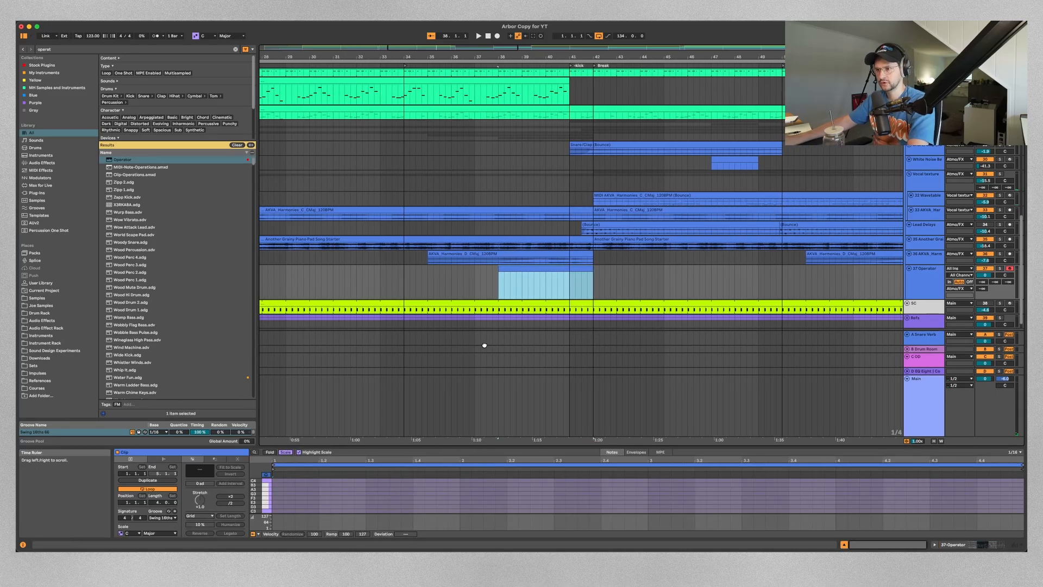
Fill the new clip with a single sustained C3 note spanning its full four bars.
drag(471, 446, 471, 334)
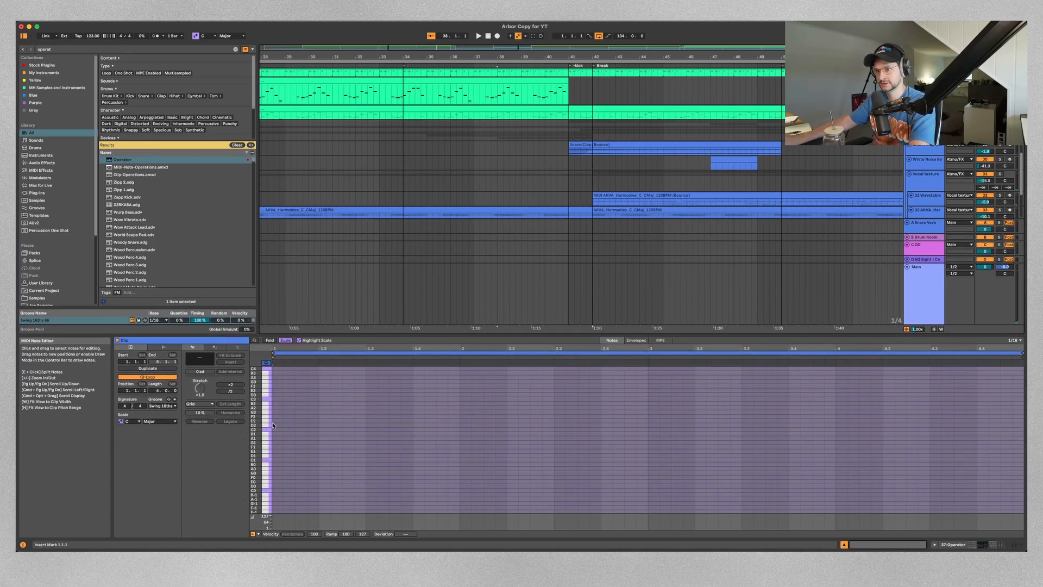
double_click(279, 399)
drag(283, 400, 819, 409)
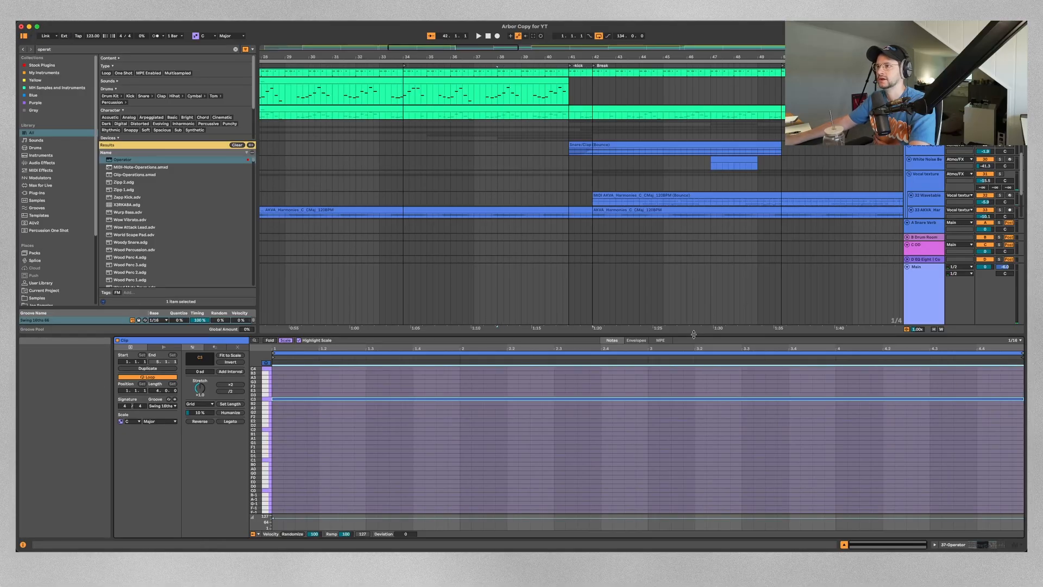
drag(694, 335, 695, 427)
scroll(538, 264, down, 3)
click(539, 264)
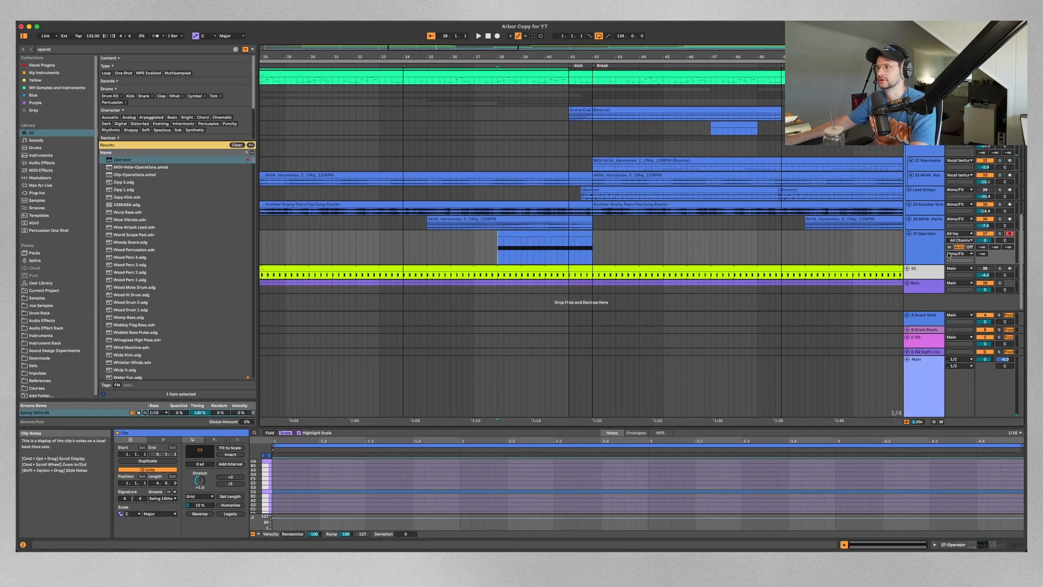
Audition the noise clip and adjust the cutoff frequency of the Operator track's Auto Filter.
click(917, 245)
key(space)
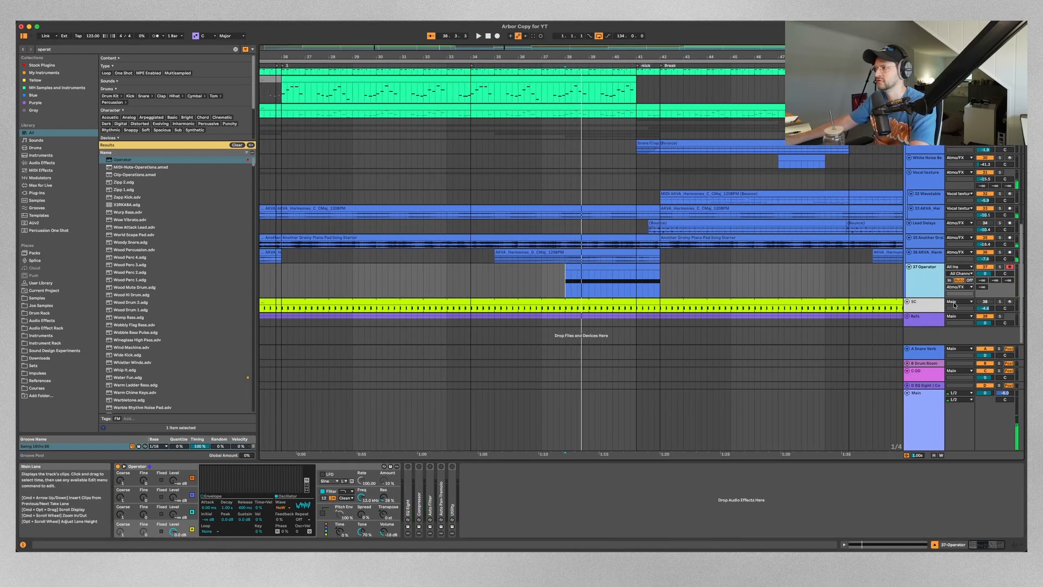
double_click(431, 468)
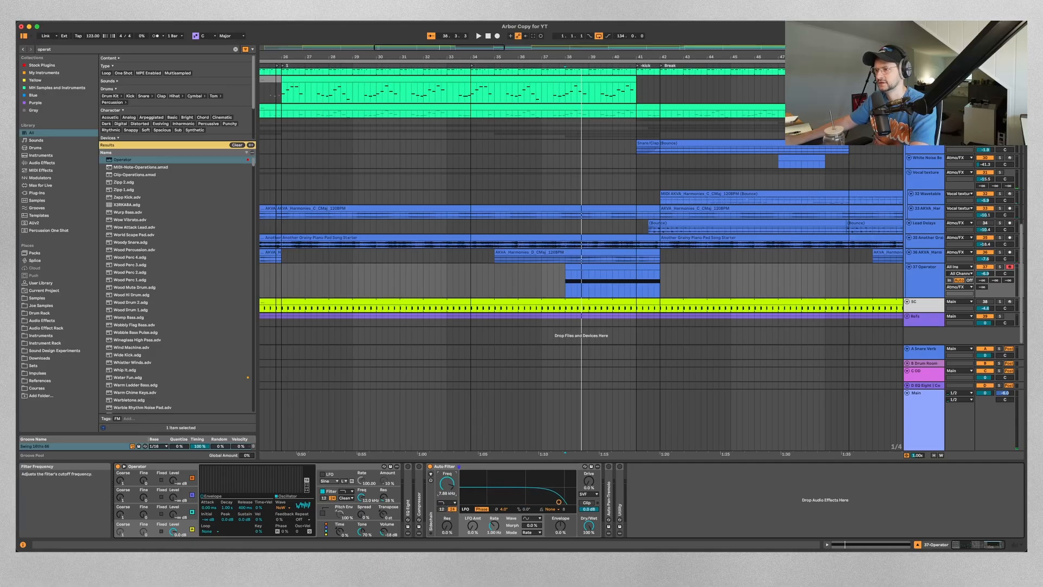
click(611, 292)
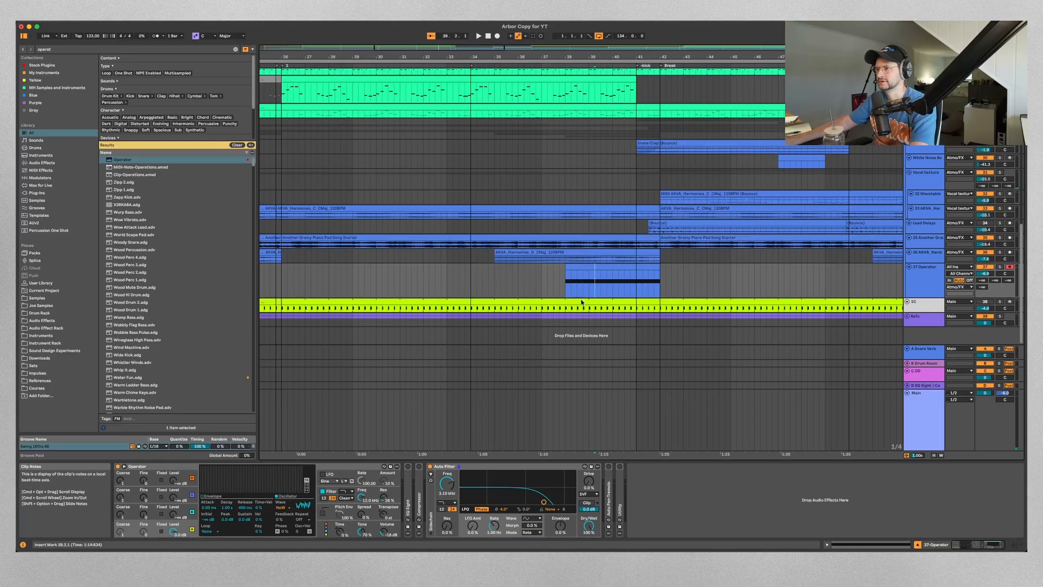
mouse_move(447, 483)
mouse_down()
mouse_move(448, 510)
mouse_move(447, 476)
mouse_up()
key(space)
key(space)
Automate the Auto Filter frequency to rise across the noise clip from about 879 Hz to about 8.49 kHz, and play it back.
key(a)
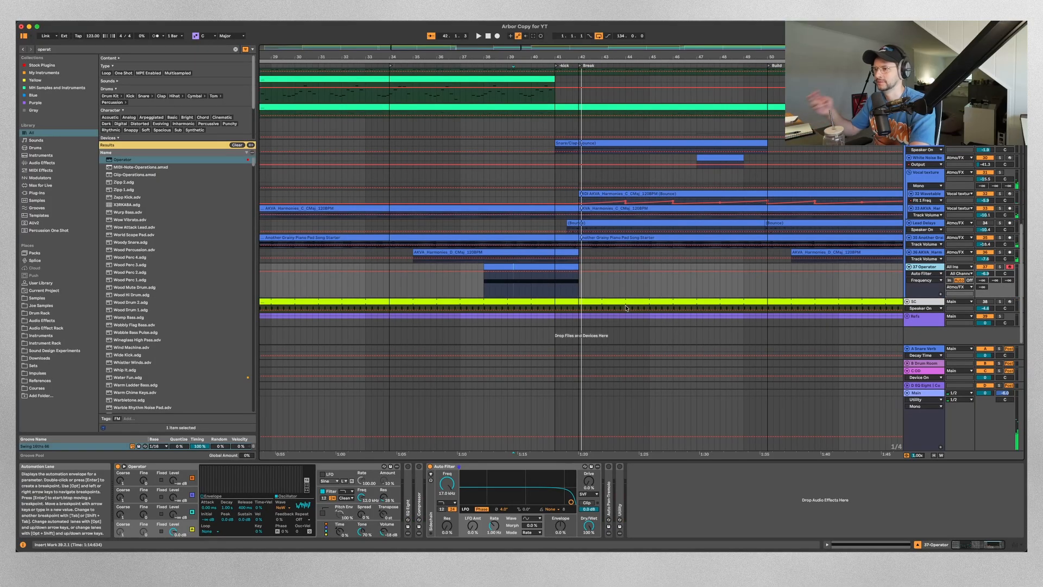
click(517, 278)
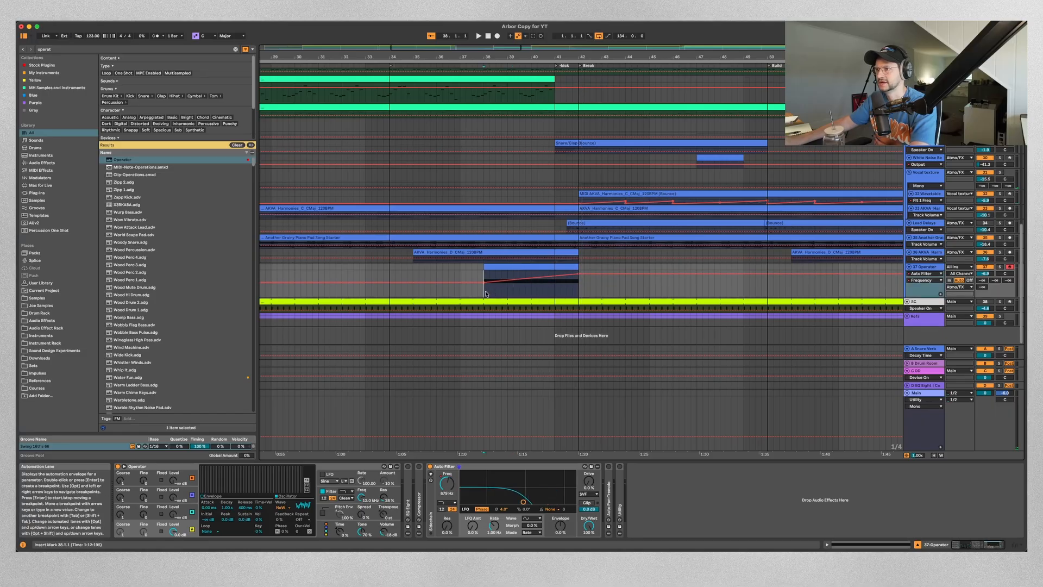
key(space)
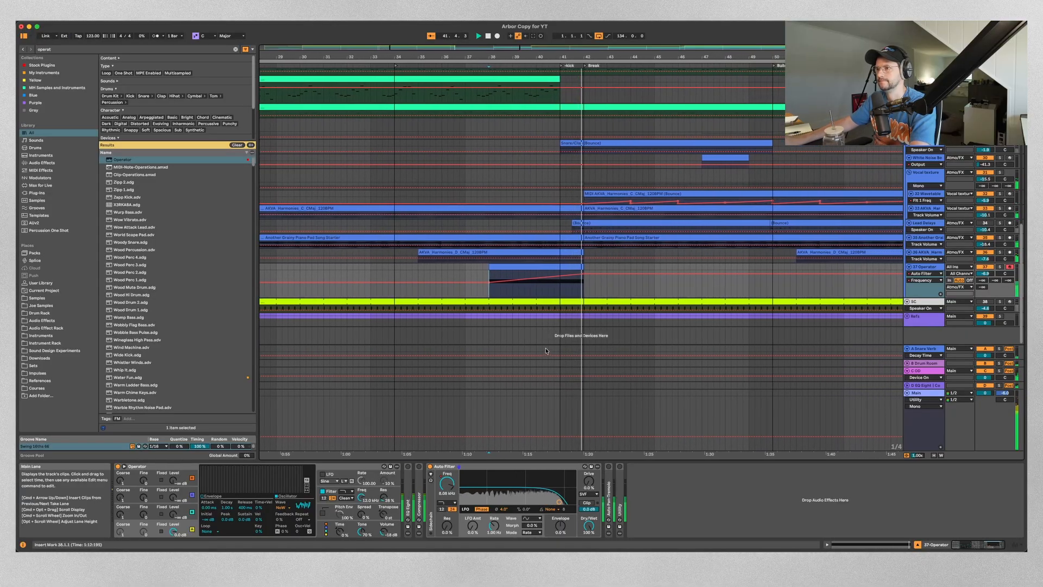
Set Auto Filter to the 12 dB slope with more resonance, and add subtle LFO modulation at a slower rate.
click(441, 509)
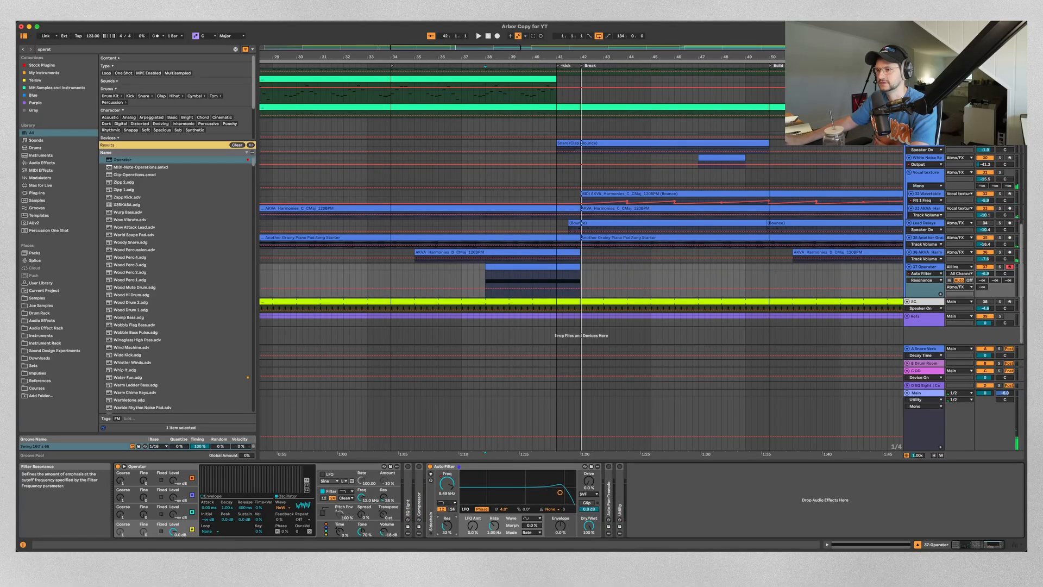
key(space)
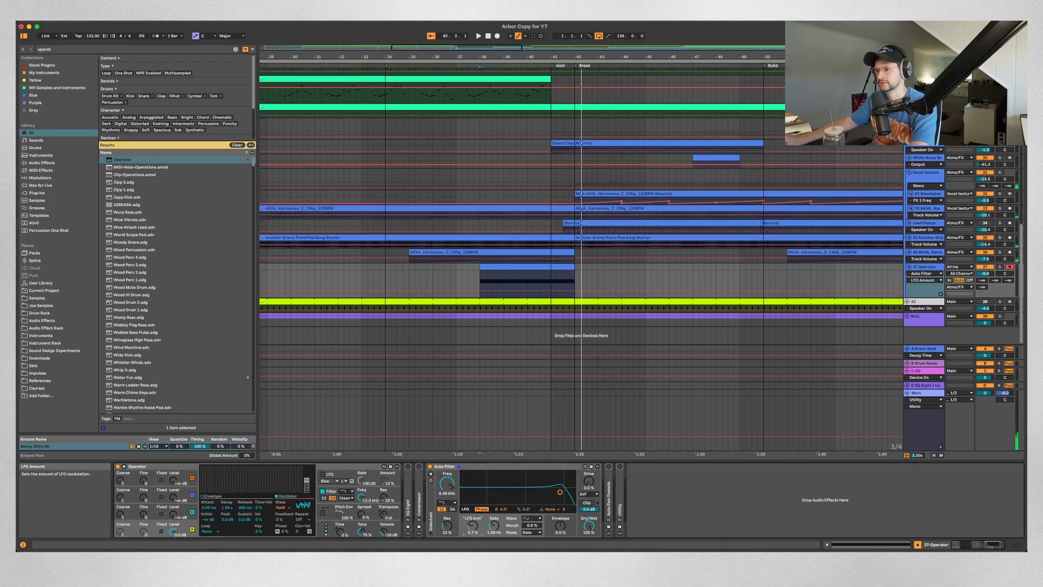
key(space)
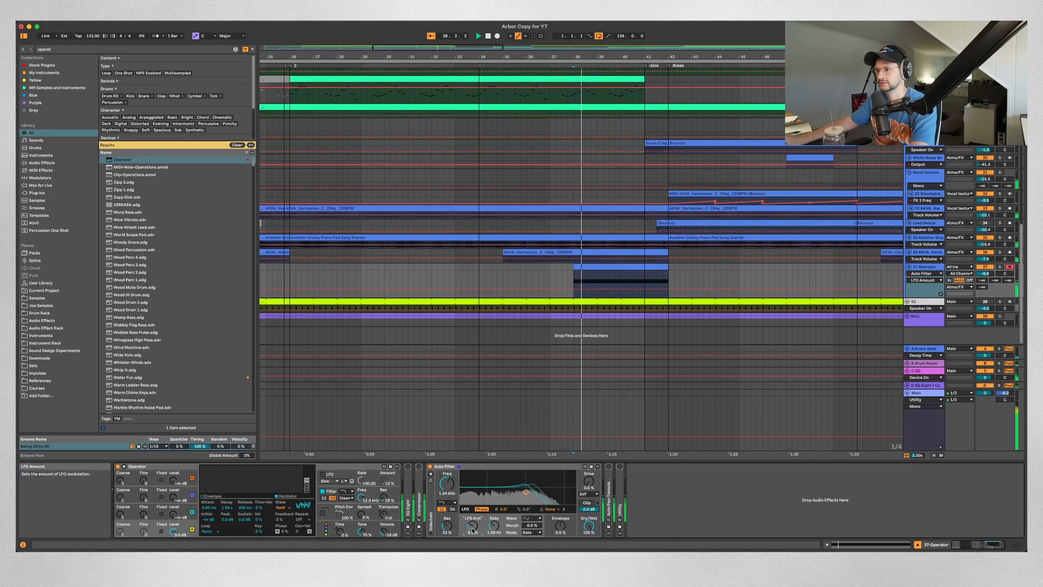
mouse_move(492, 528)
mouse_down()
mouse_move(492, 493)
mouse_move(494, 537)
mouse_up()
key(space)
key(space)
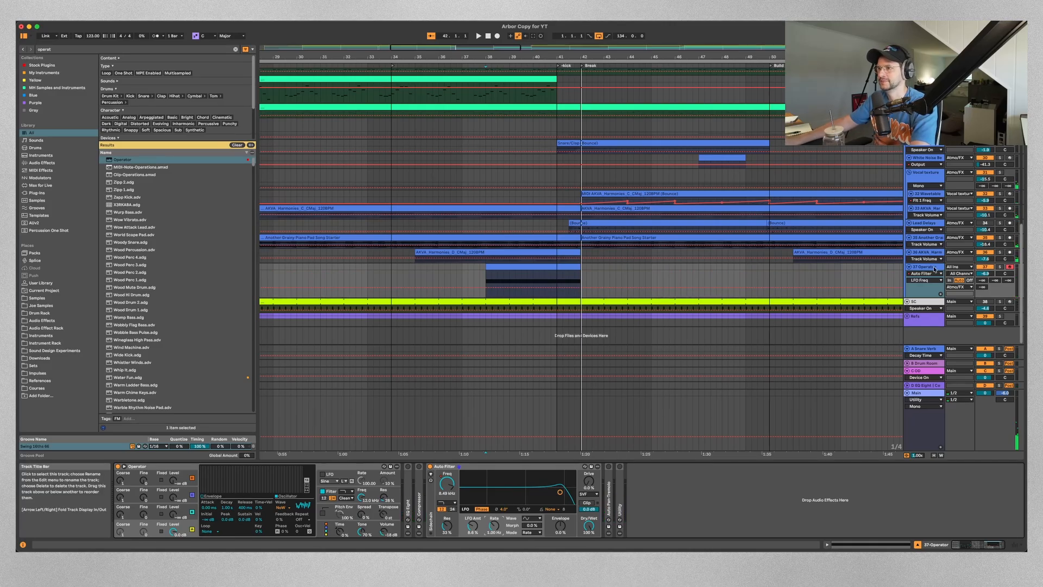
Find the Reverb effect in the browser, load it onto the Operator track, and audition the result.
key(super+f)
text(rever)
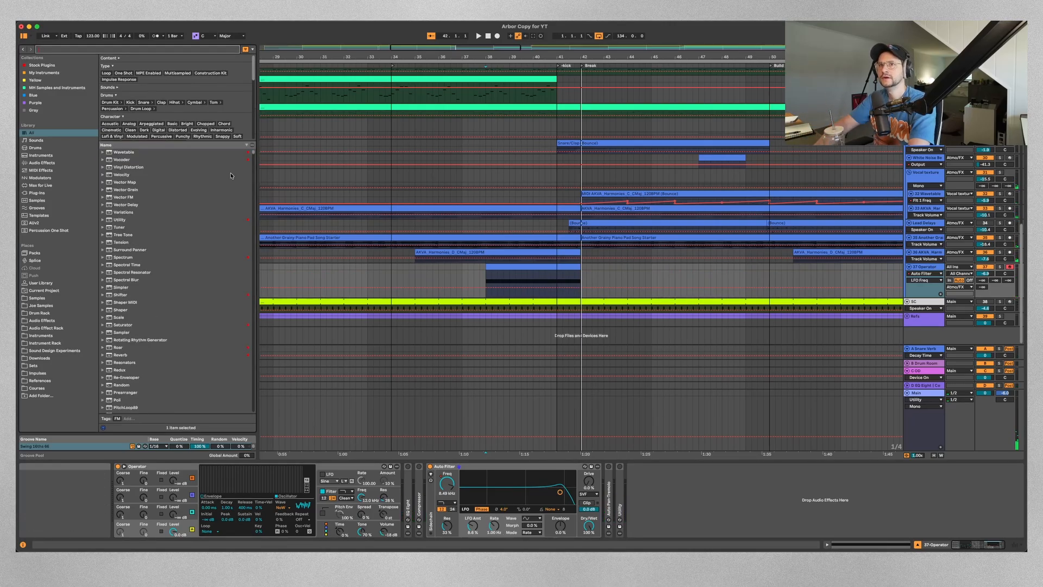
key(Down)
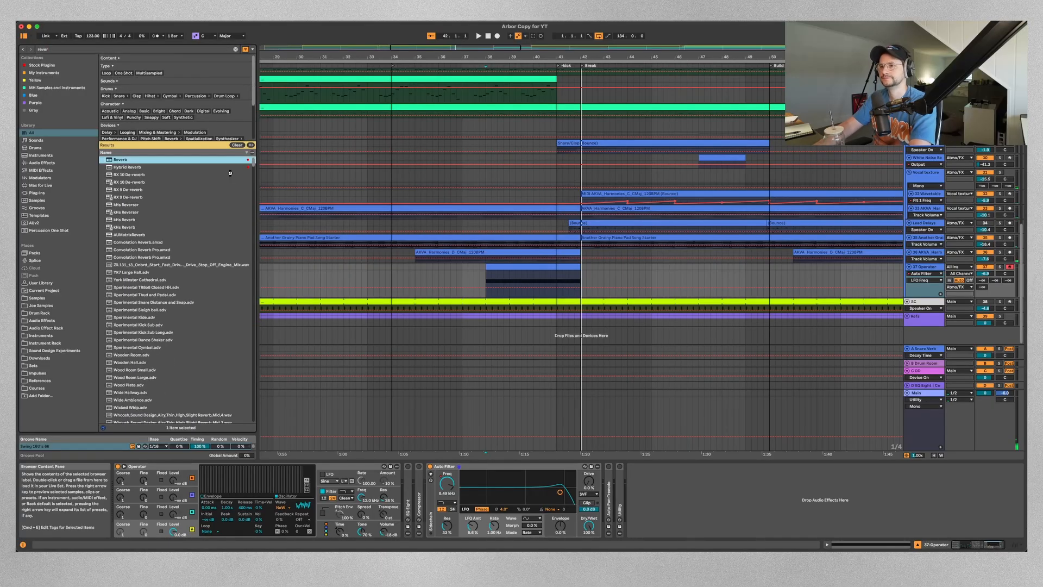
key(Return)
key(space)
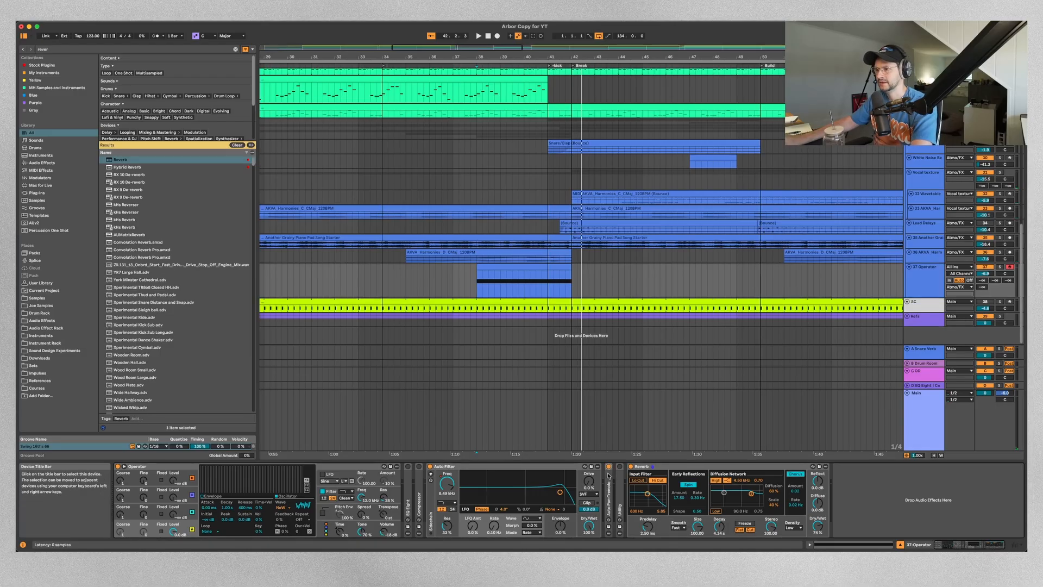
Automate the Auto Pan-Tremolo frequency to stay near 1 Hz until mid-clip and climb to about 8.14 Hz at bar 42.
double_click(608, 468)
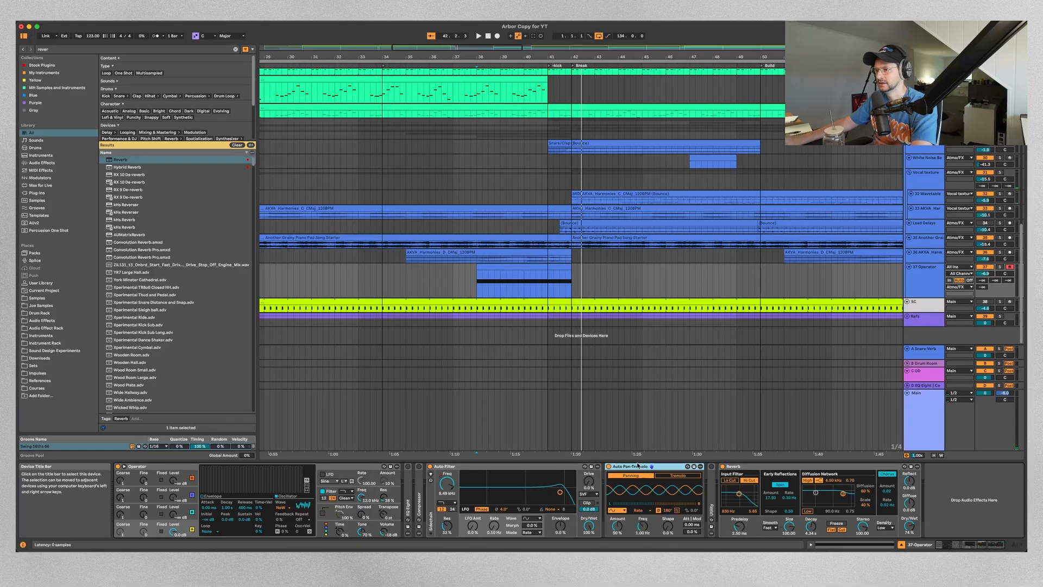
key(space)
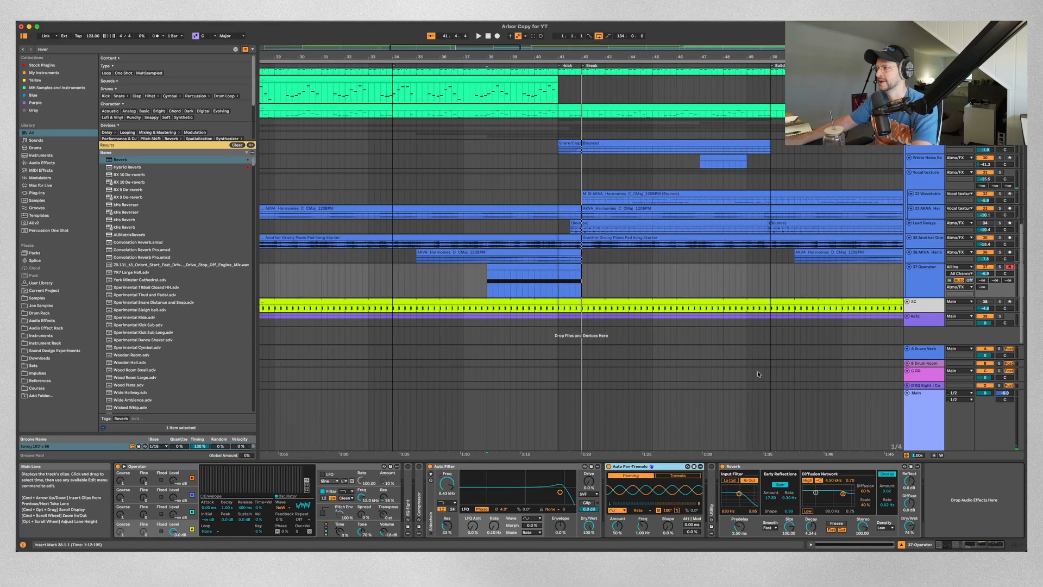
key(a)
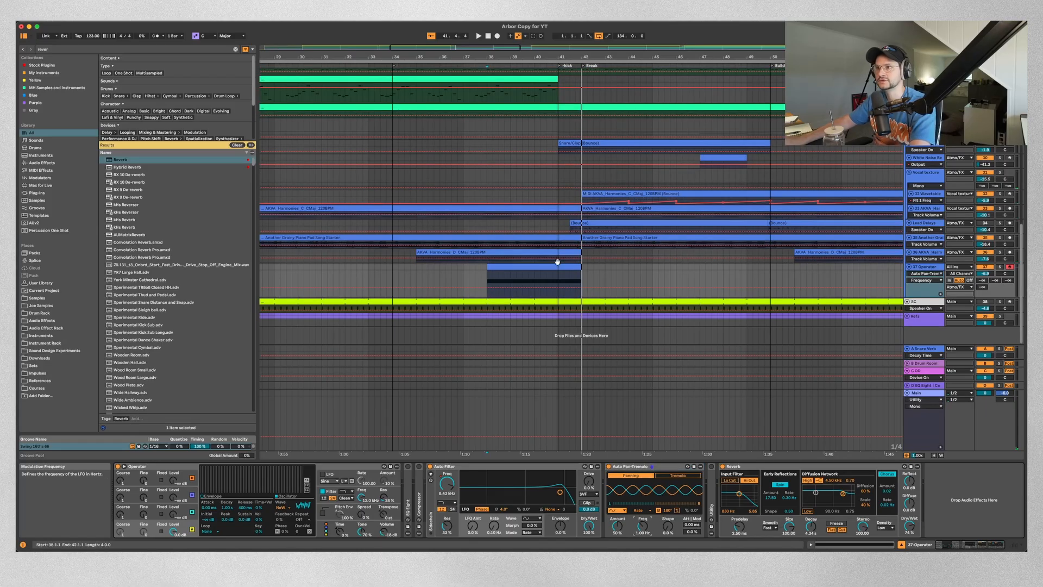
click(538, 287)
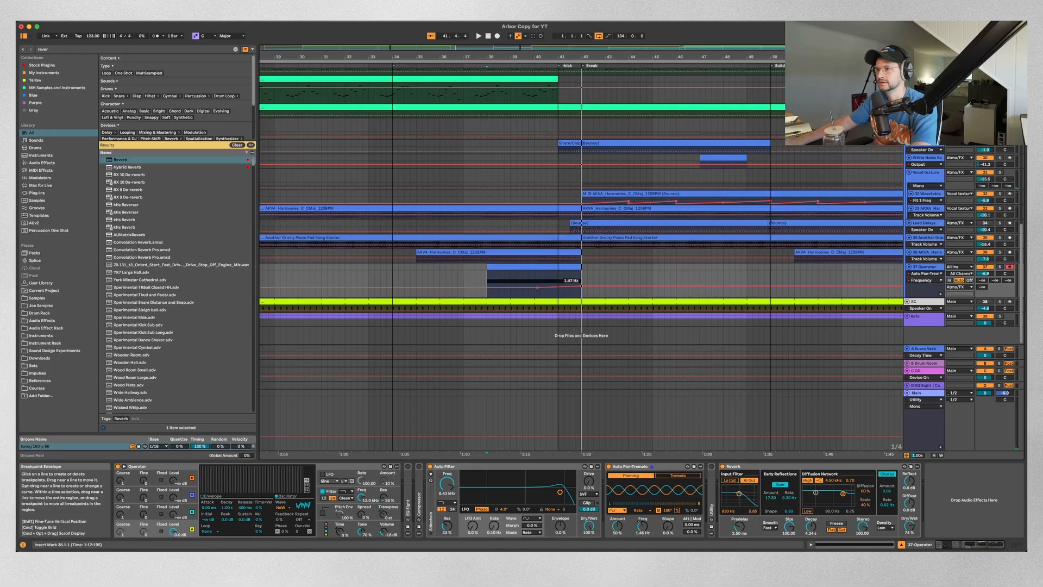
key(space)
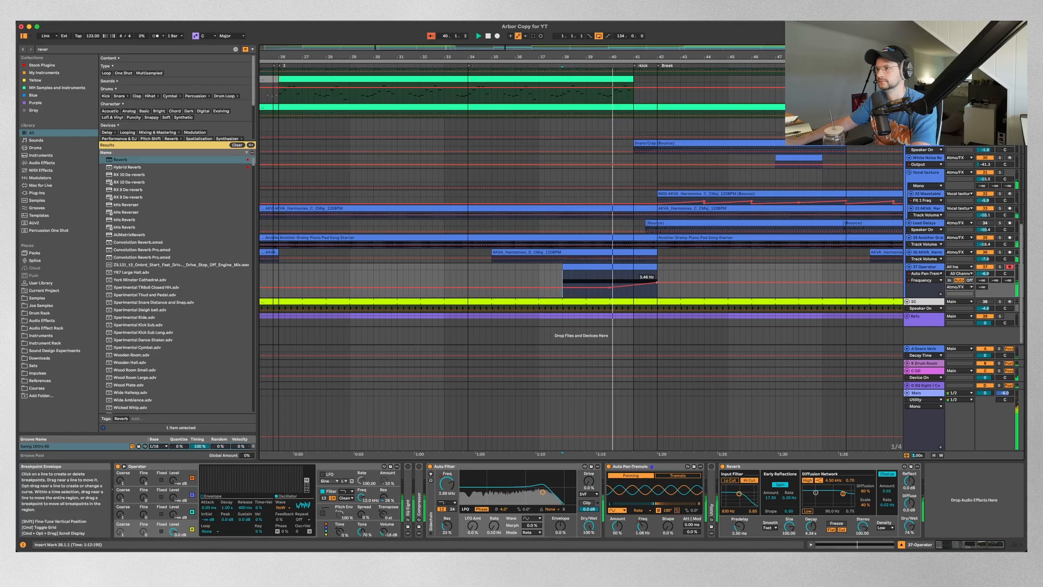
drag(657, 282, 658, 281)
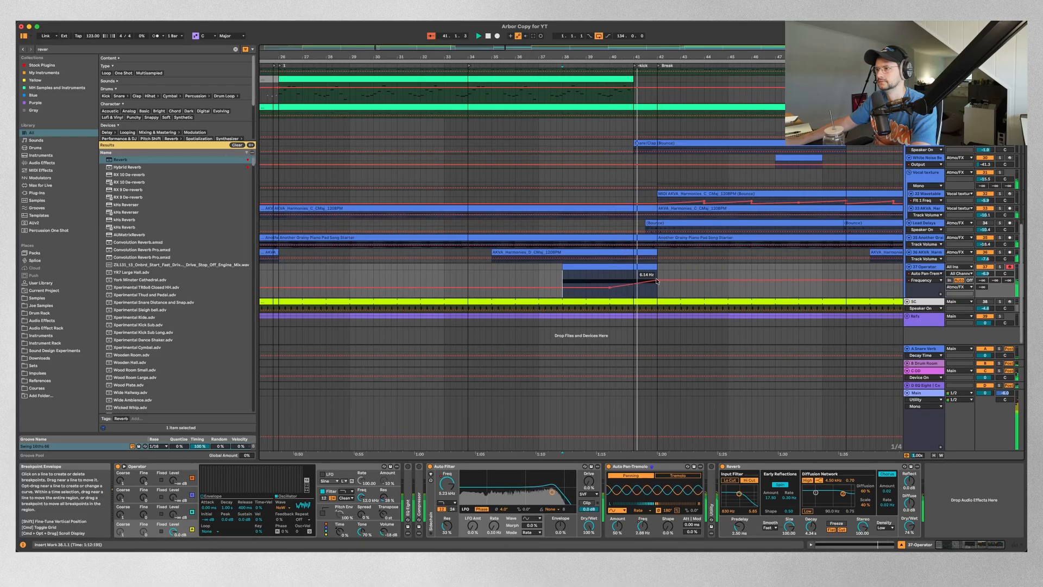
Move Auto Pan-Tremolo after Reverb at the end of the device chain and set its amount to 58%.
click(617, 525)
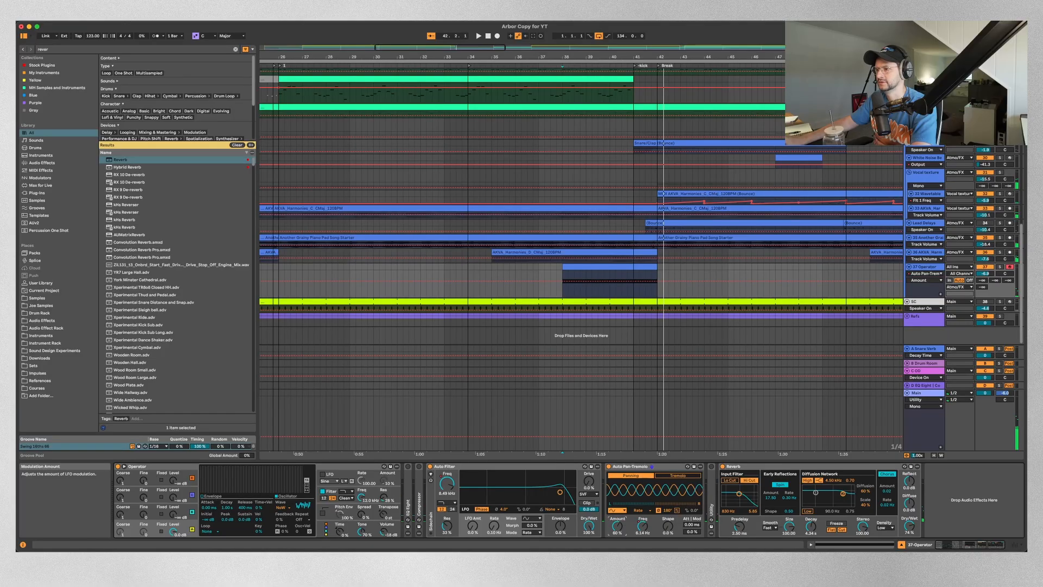
key(space)
key(space)
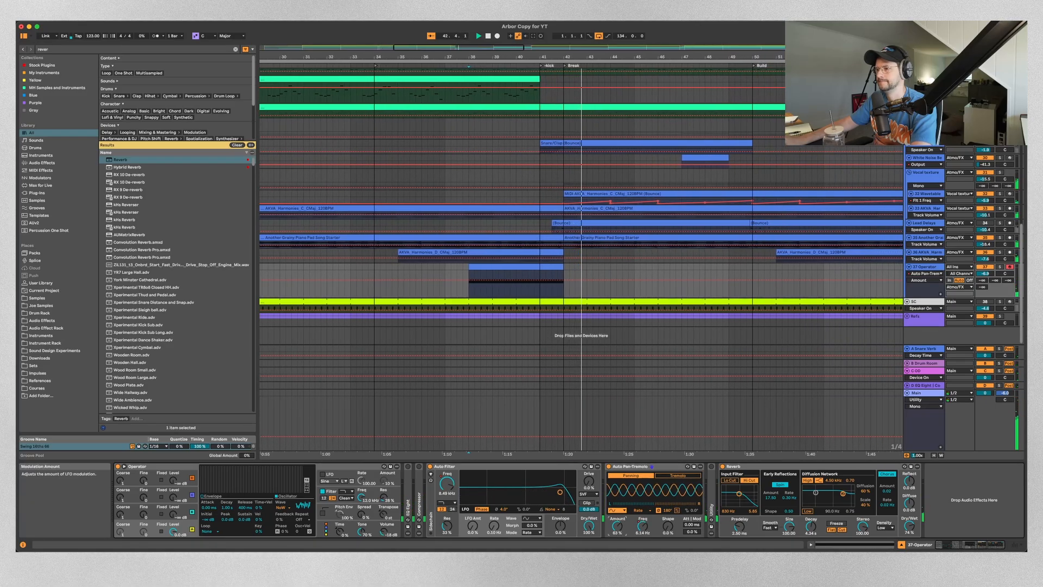
click(669, 467)
drag(959, 485, 962, 486)
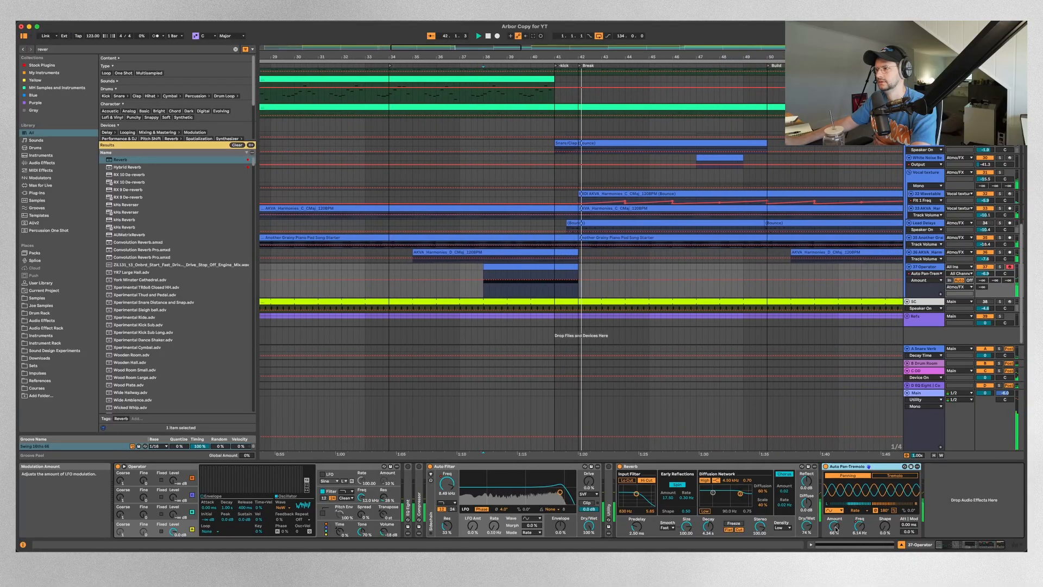
drag(836, 527, 837, 537)
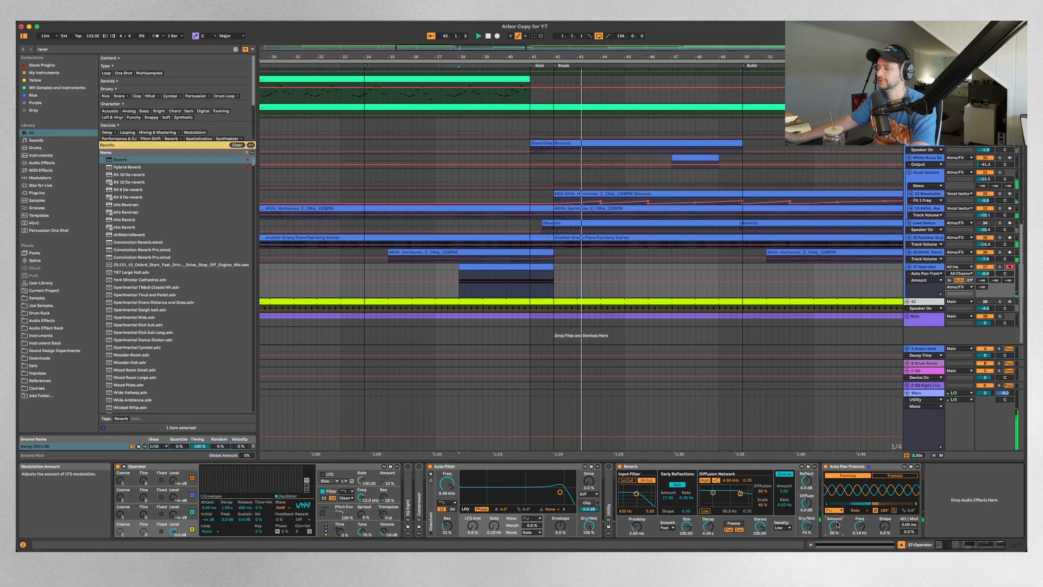
Hide the automation lanes and bounce the four-bar Operator riser clip to a new audio track.
key(space)
key(space)
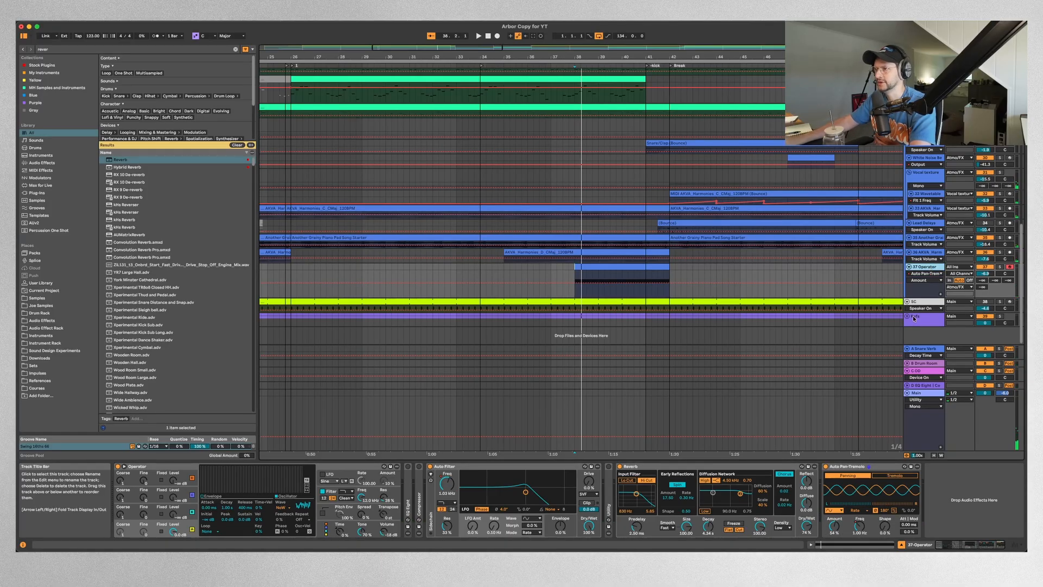
key(a)
click(577, 292)
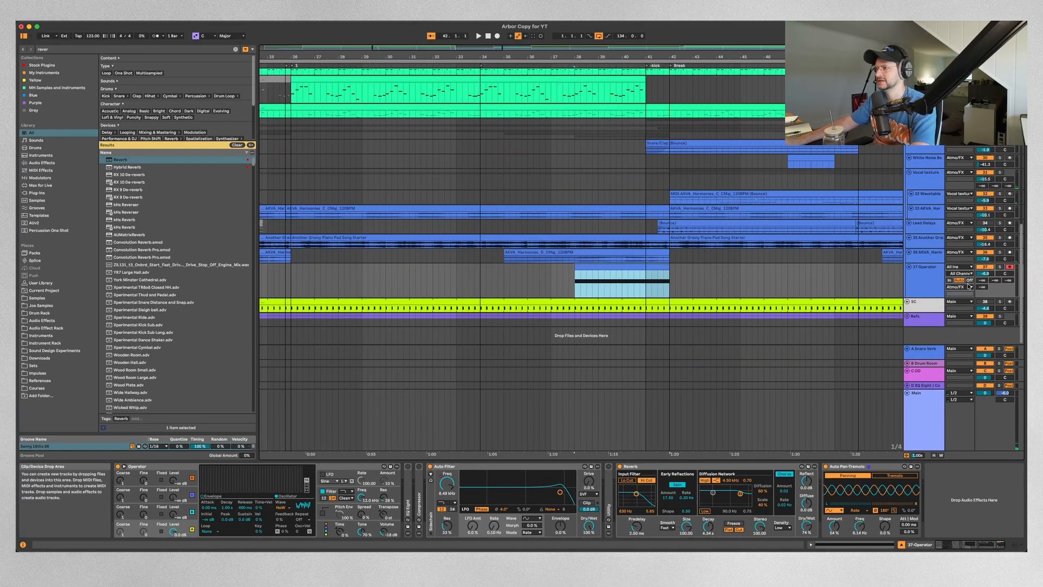
click(653, 294)
click(657, 268)
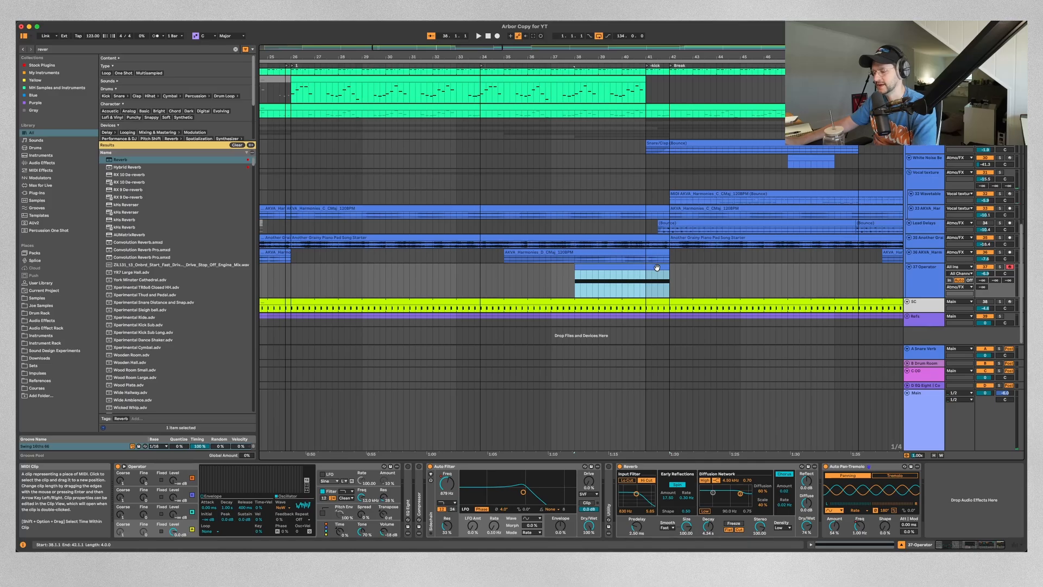
key(super+alt+b)
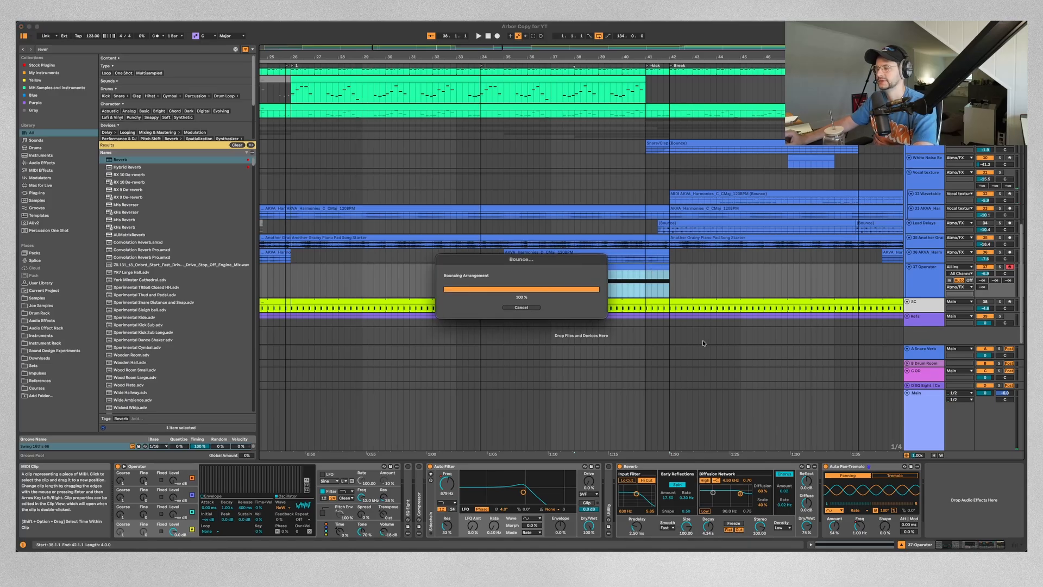
click(740, 280)
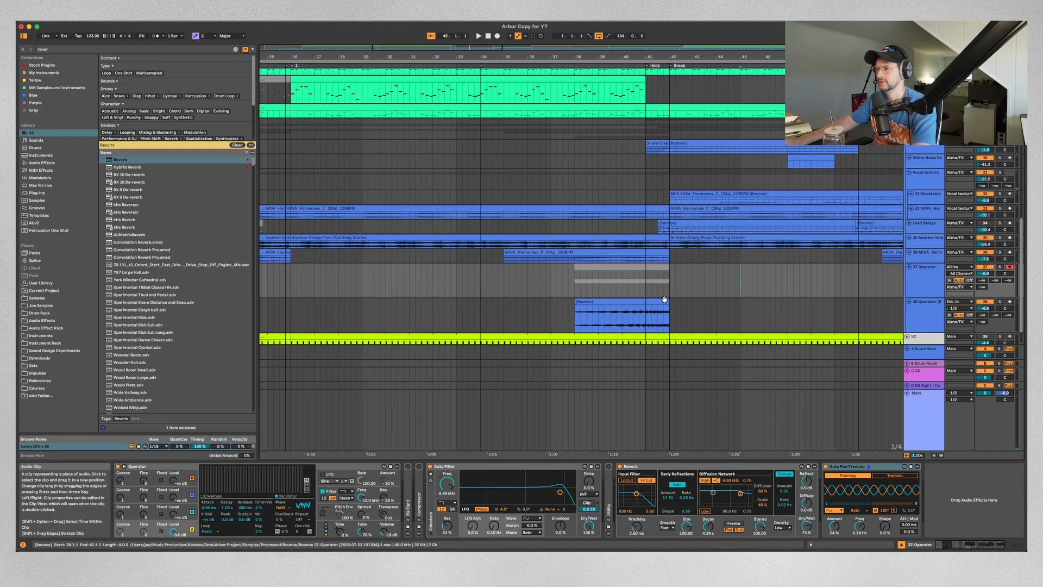
Extend the bounced clip's end to about bar 44.3 to include the reverb tail, and play it back.
drag(669, 316, 732, 302)
click(642, 269)
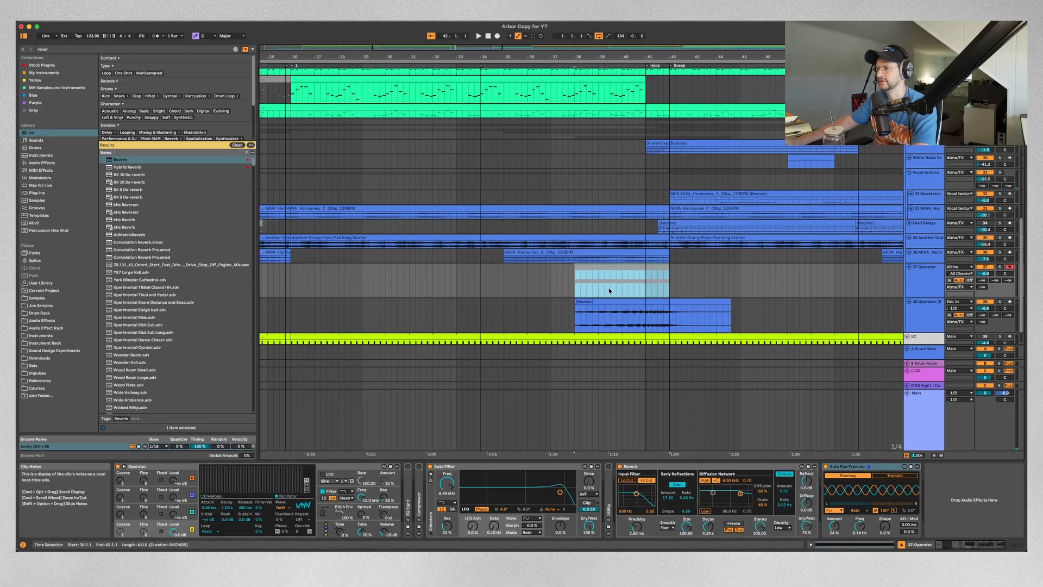
click(664, 314)
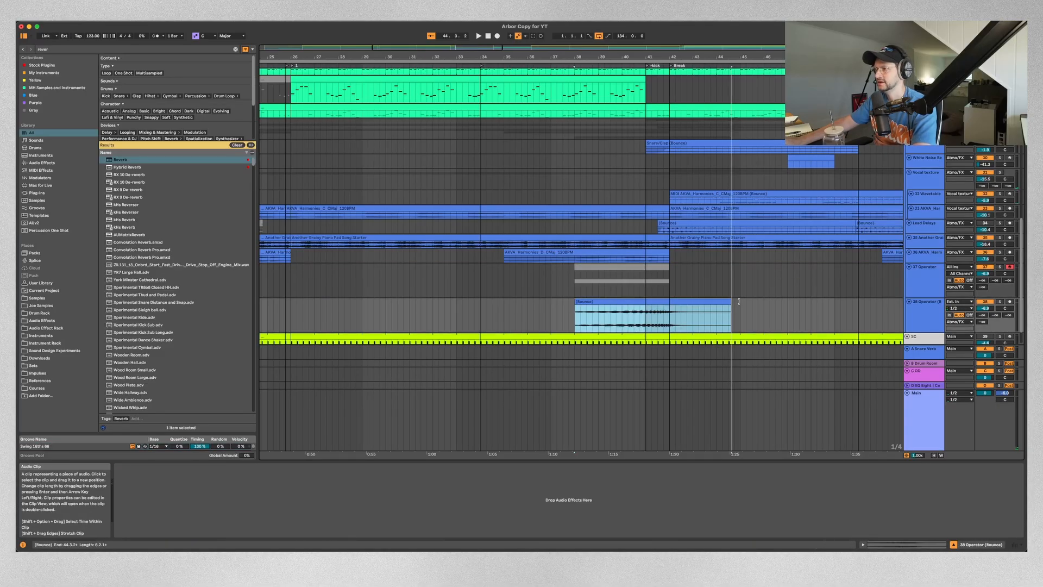
double_click(636, 302)
scroll(936, 287, down, 3)
click(926, 251)
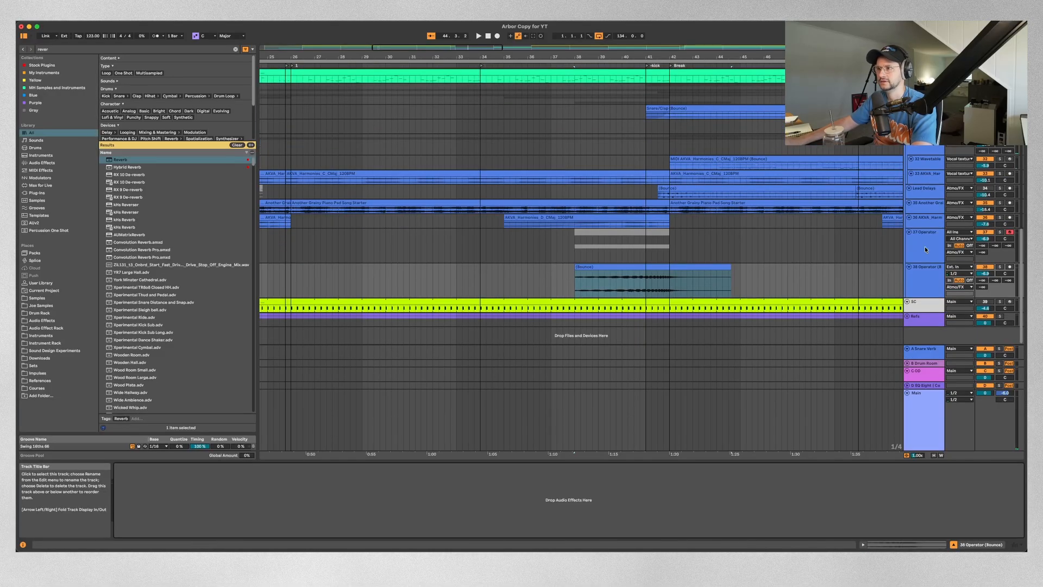
key(space)
click(645, 268)
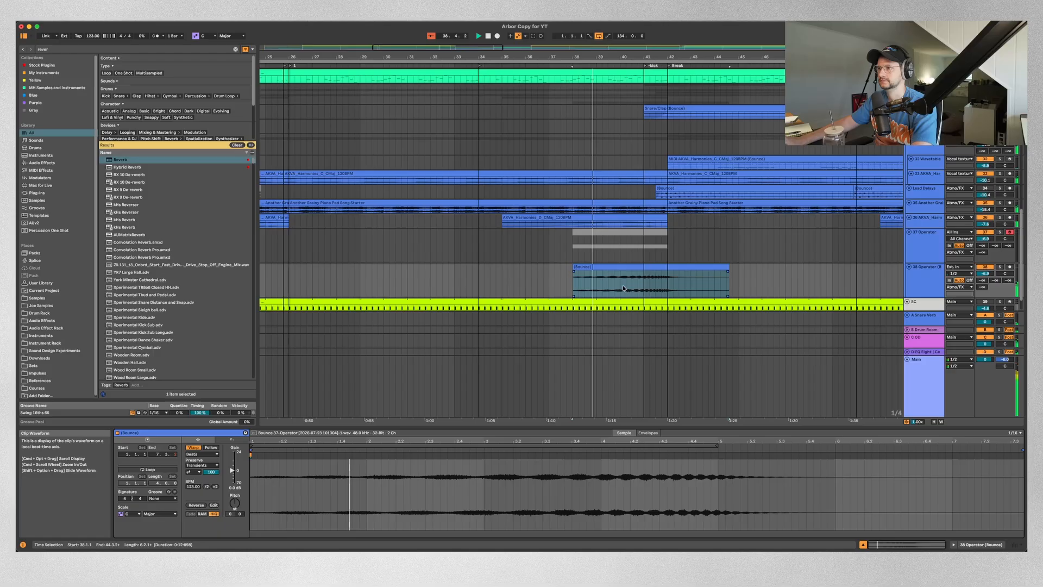
Search the browser for EQ Eight and load it onto the bounced Operator track.
click(180, 49)
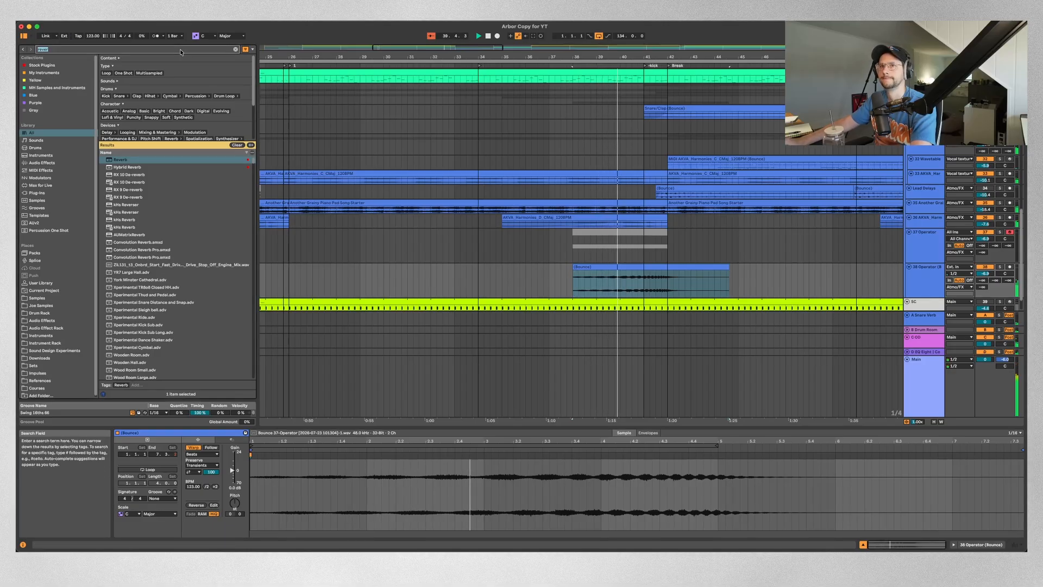
text(eq)
key(Down)
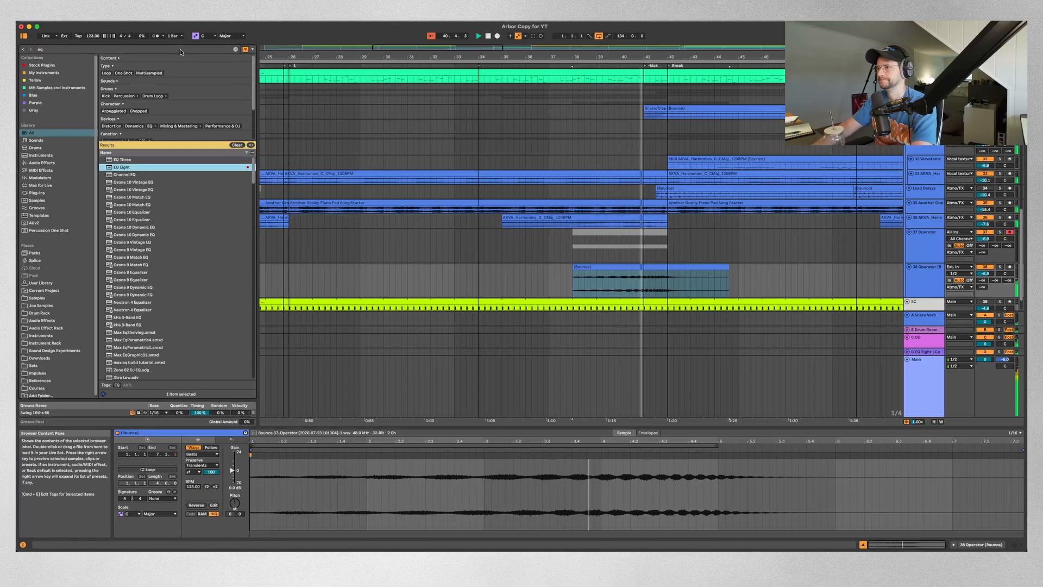
key(Return)
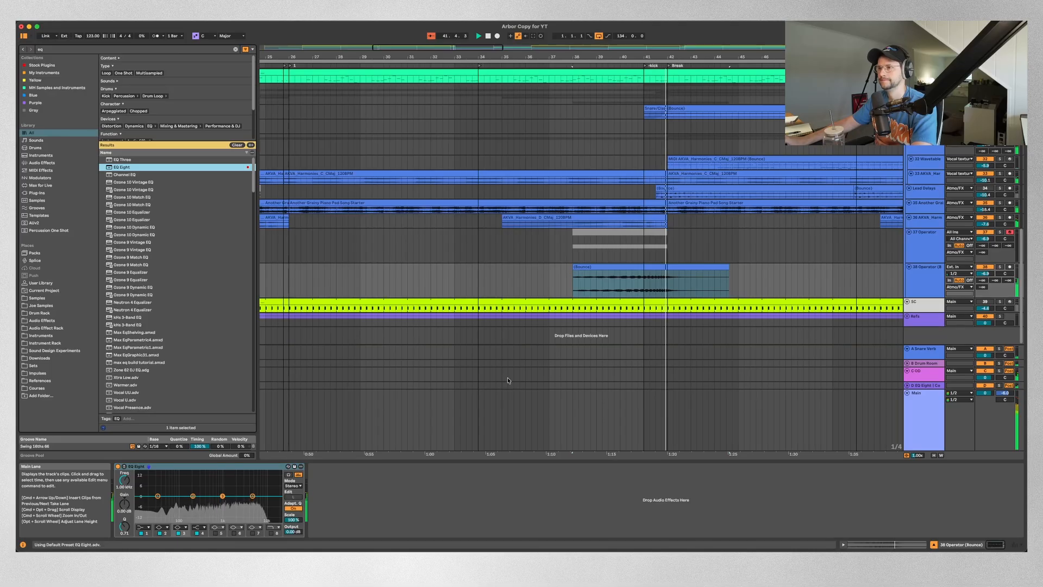
Set EQ Eight's first band to a steep low cut at about 188 Hz while auditioning the riser.
click(142, 527)
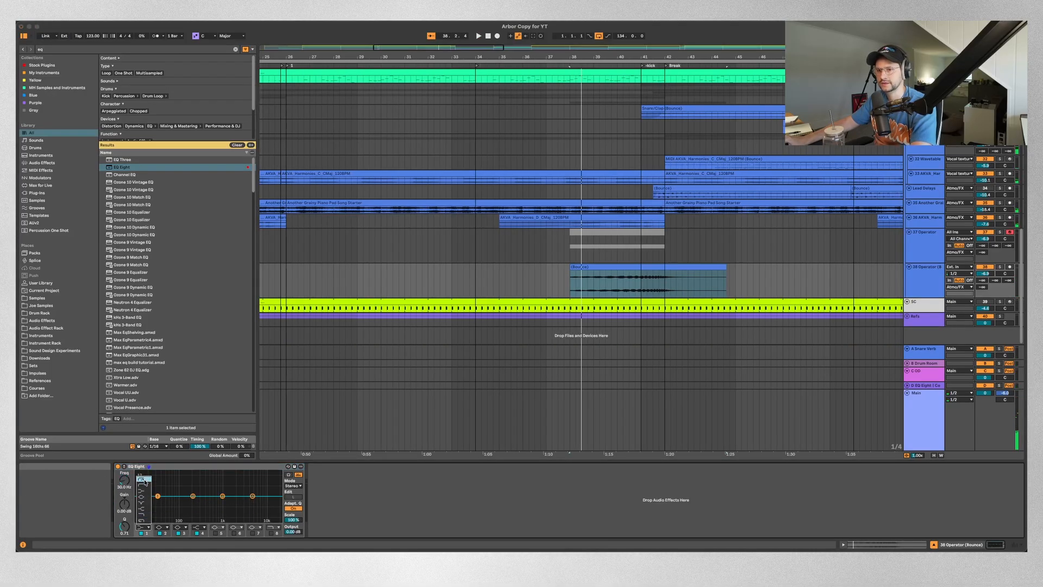
key(space)
drag(124, 480, 124, 478)
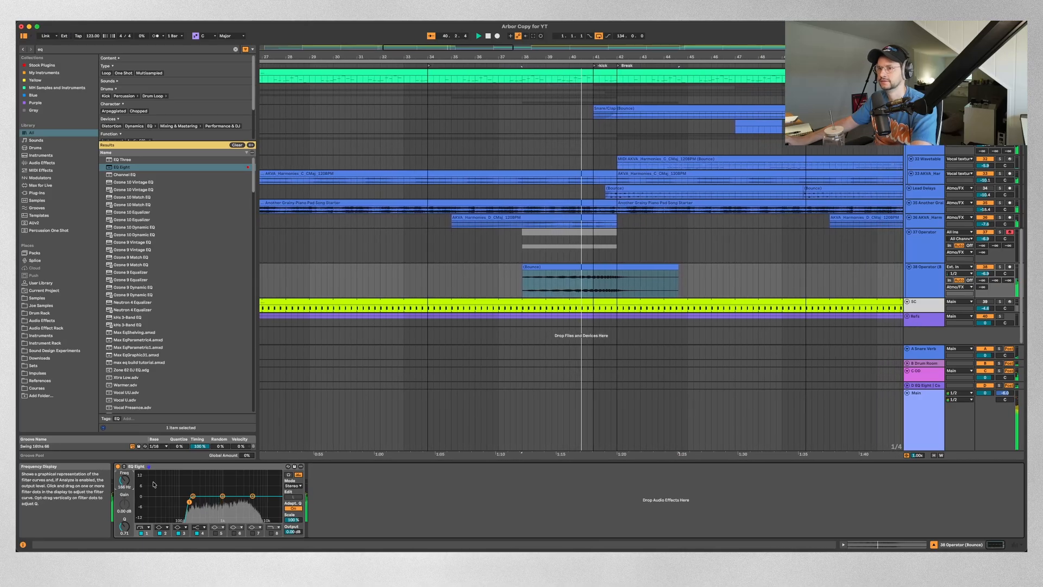
drag(126, 480, 125, 477)
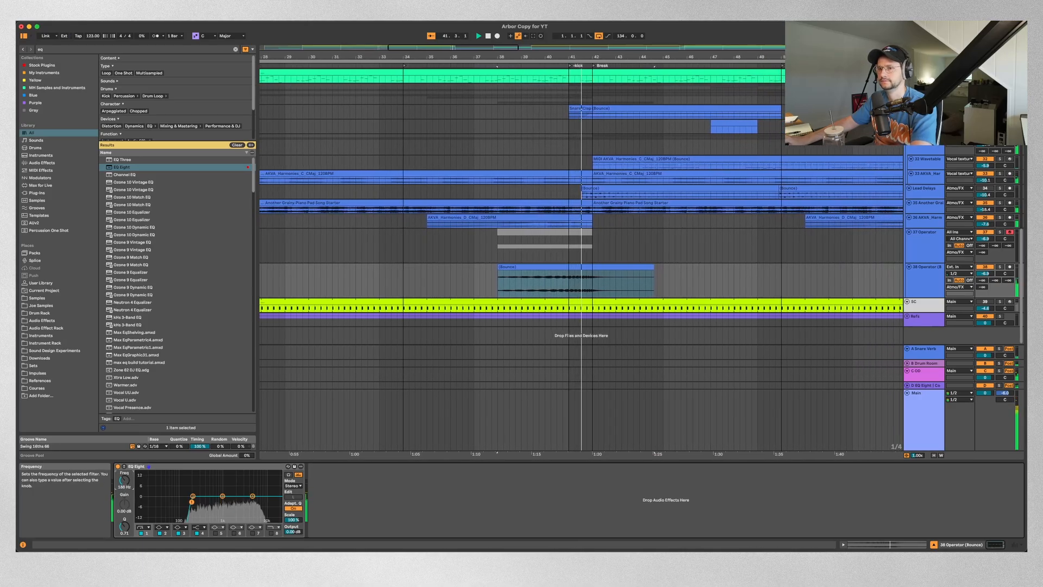
click(628, 267)
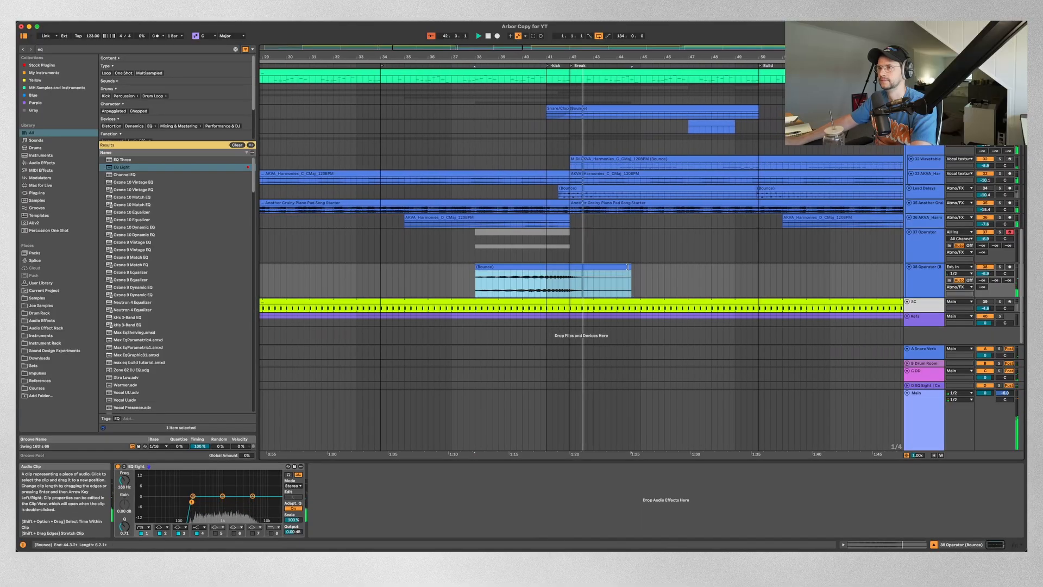
key(space)
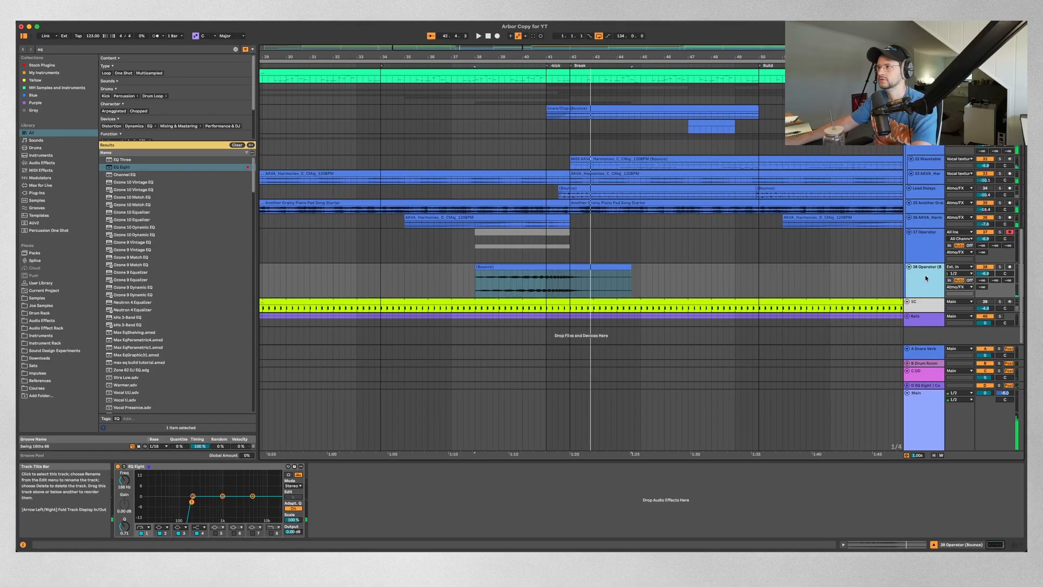
Find Hybrid Reverb in the browser and load it after EQ Eight on the bounced Operator track.
click(570, 283)
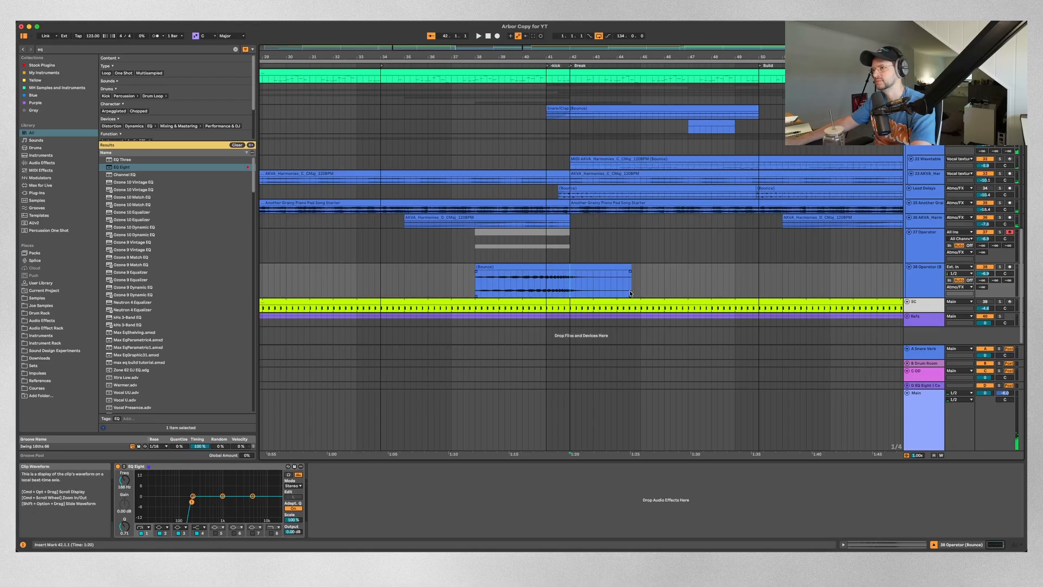
click(914, 285)
click(137, 48)
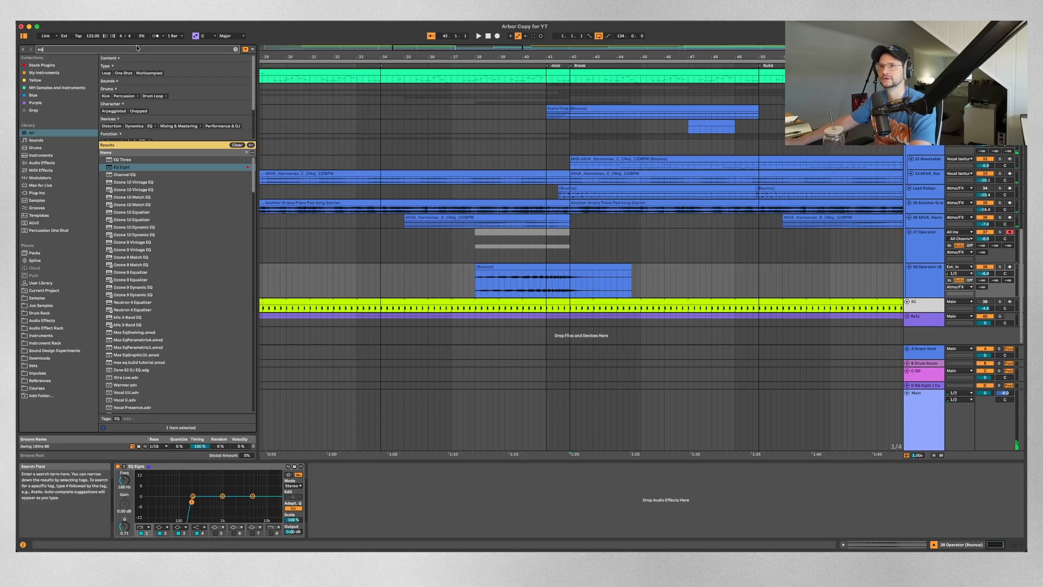
text(hybrid)
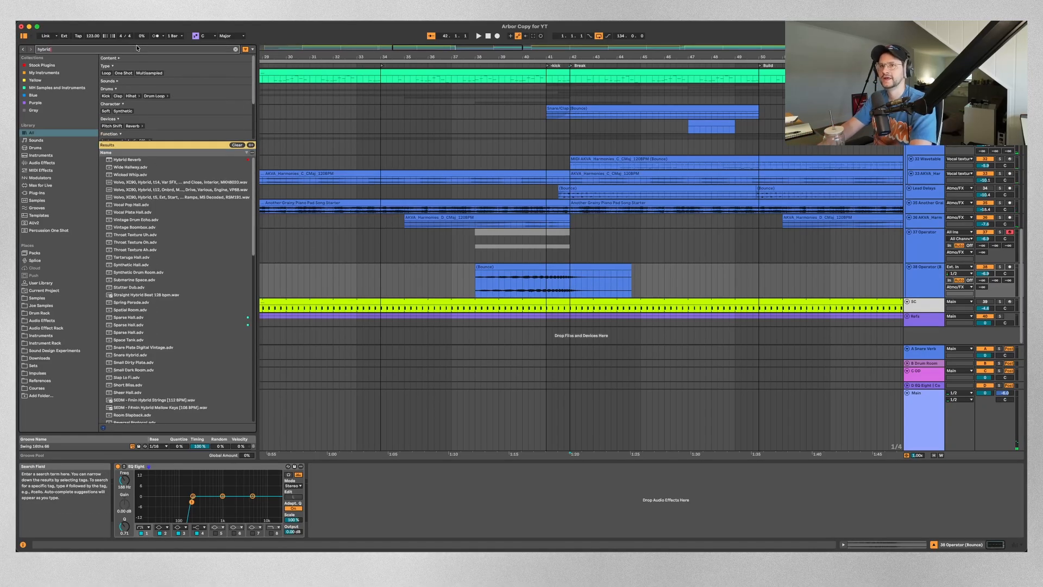
key(Down)
key(Return)
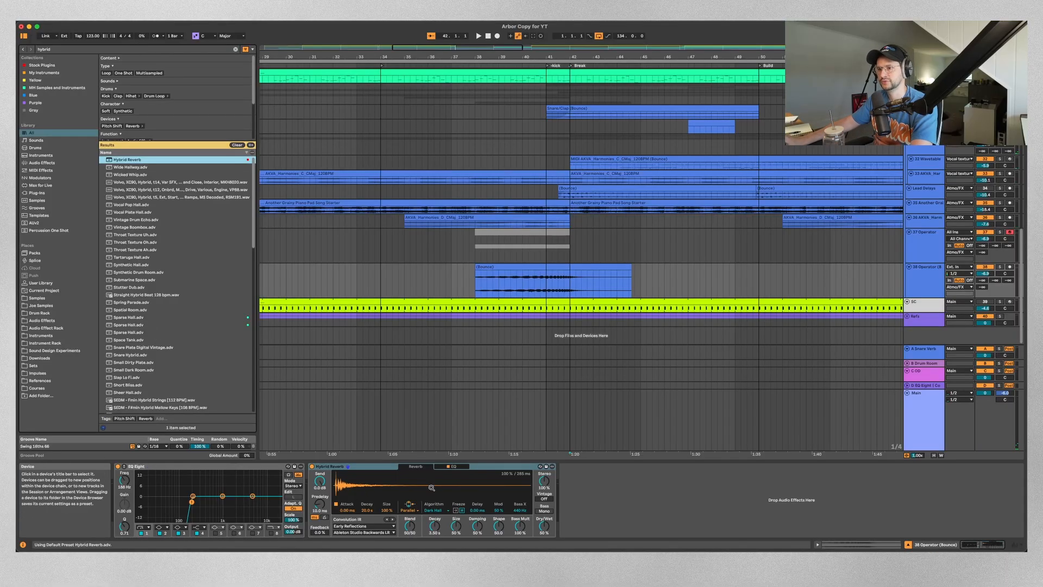
Set Hybrid Reverb's algorithm to Shimmer and its routing to Algorithm only.
click(427, 511)
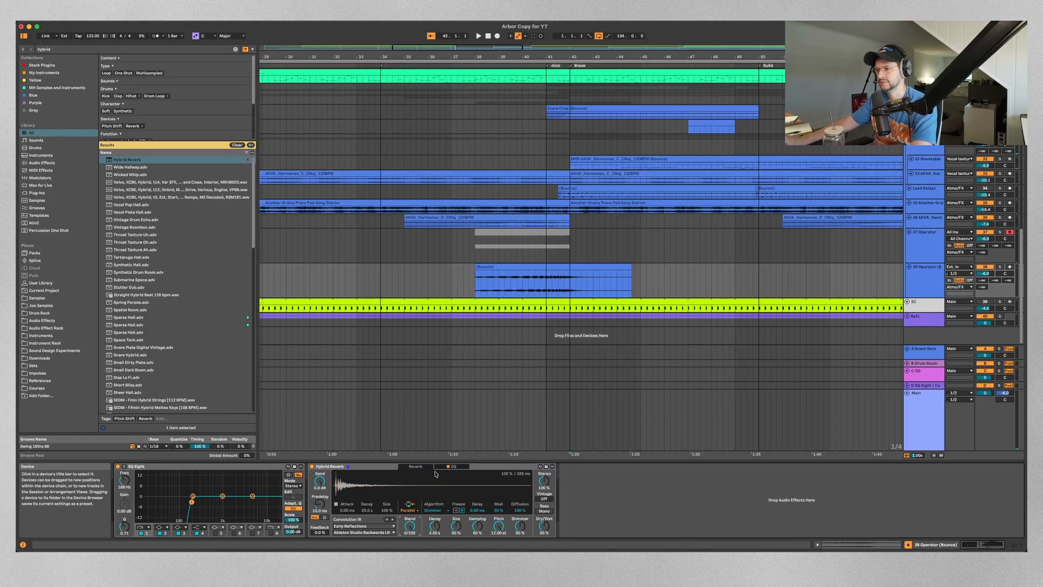
click(416, 511)
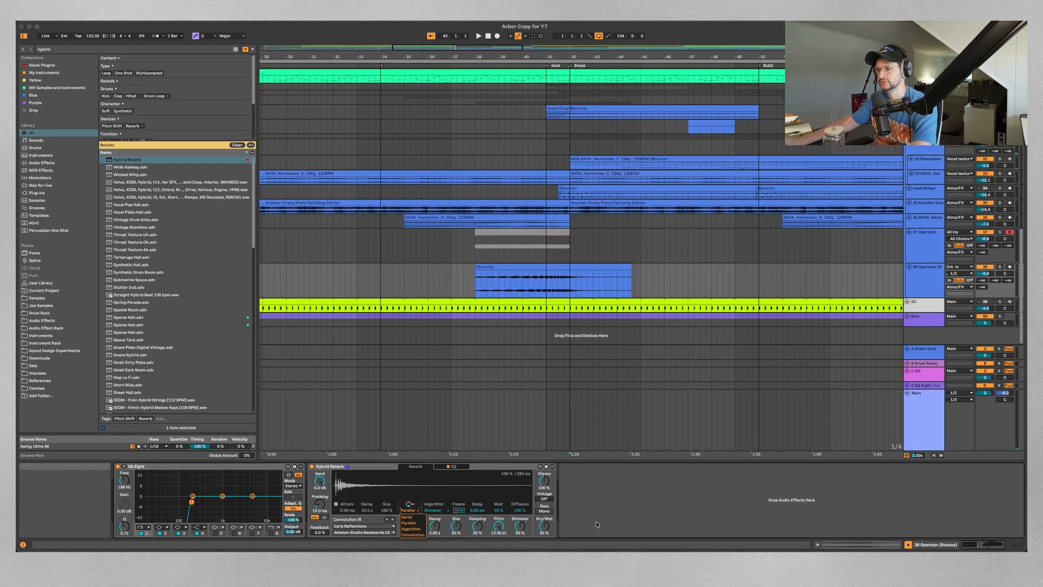
click(411, 511)
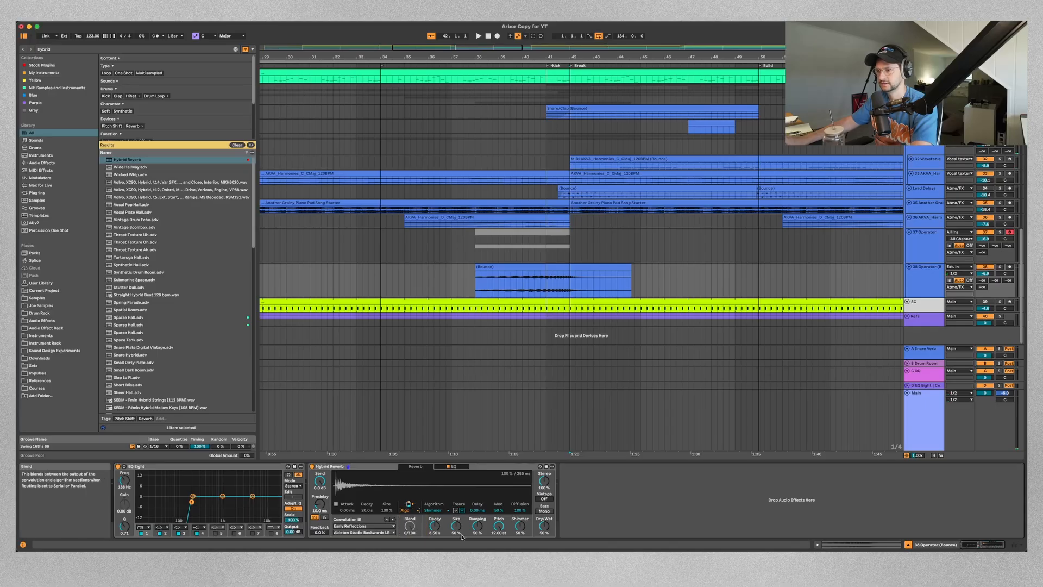
Play the bounced riser and raise Hybrid Reverb's Dry/Wet to slightly above 60%.
click(517, 286)
key(space)
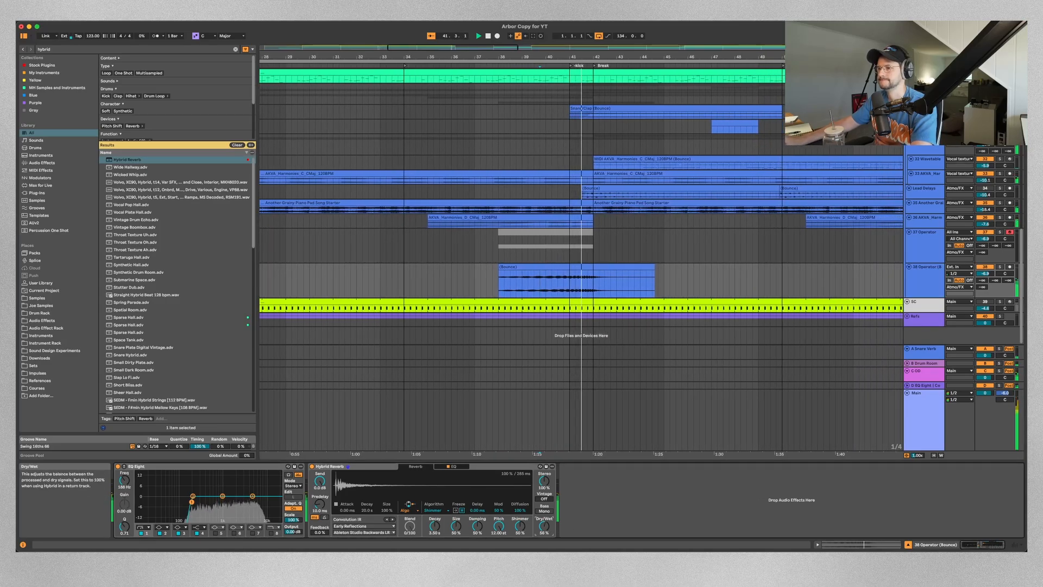
drag(544, 526, 544, 519)
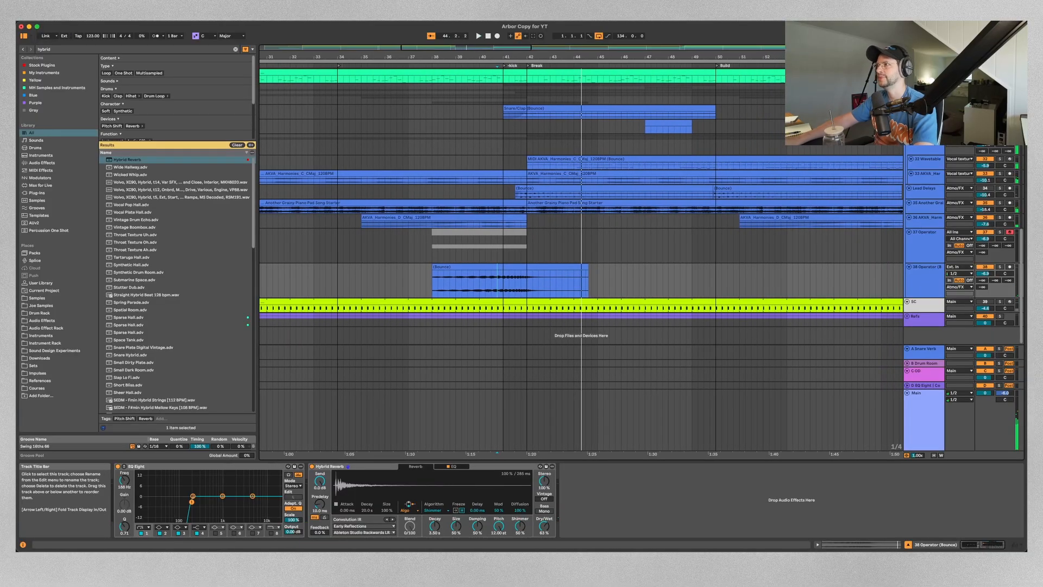
Inspect the Atmo/FX group's device chain and audition the riser going into the break.
click(925, 88)
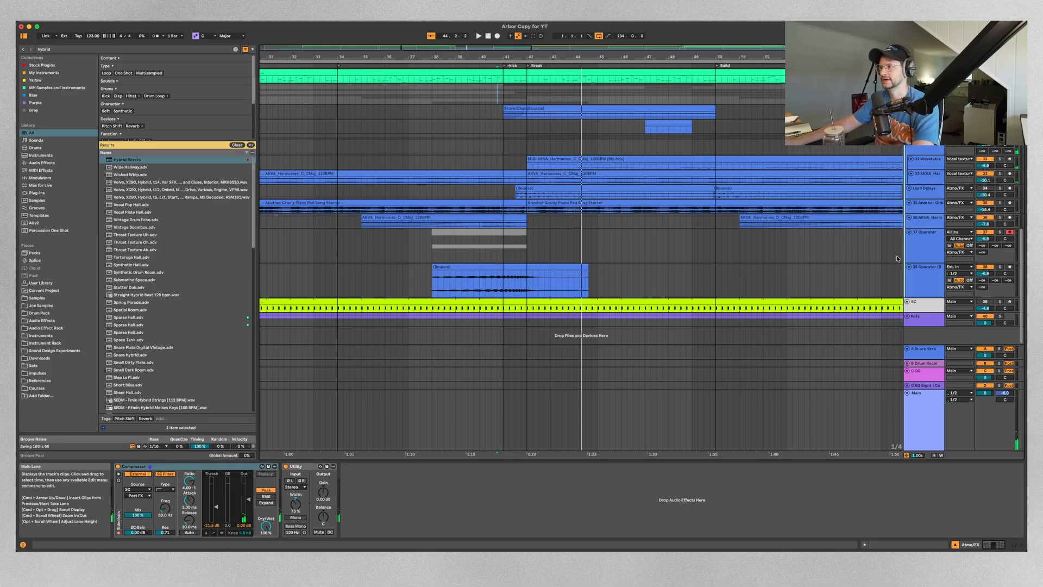
key(space)
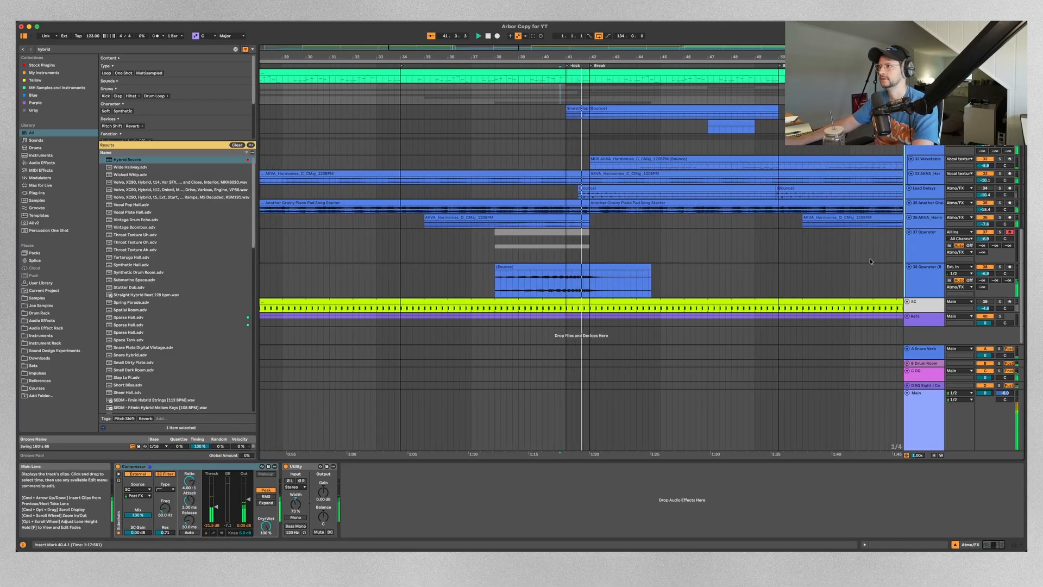
click(922, 285)
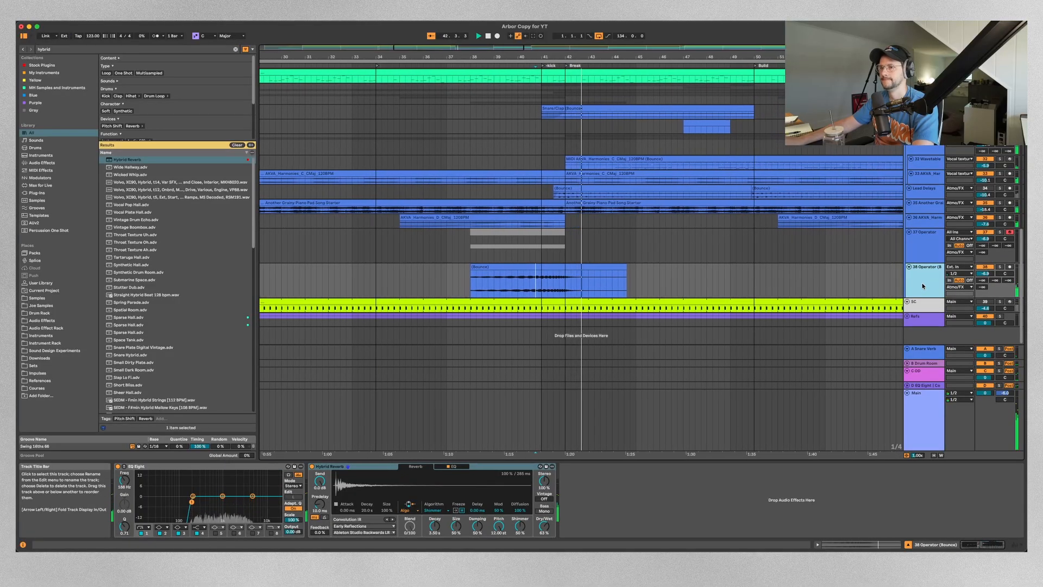
Open the Clap track's device chain and play the drums from bar 40 up to the break.
scroll(525, 275, up, 5)
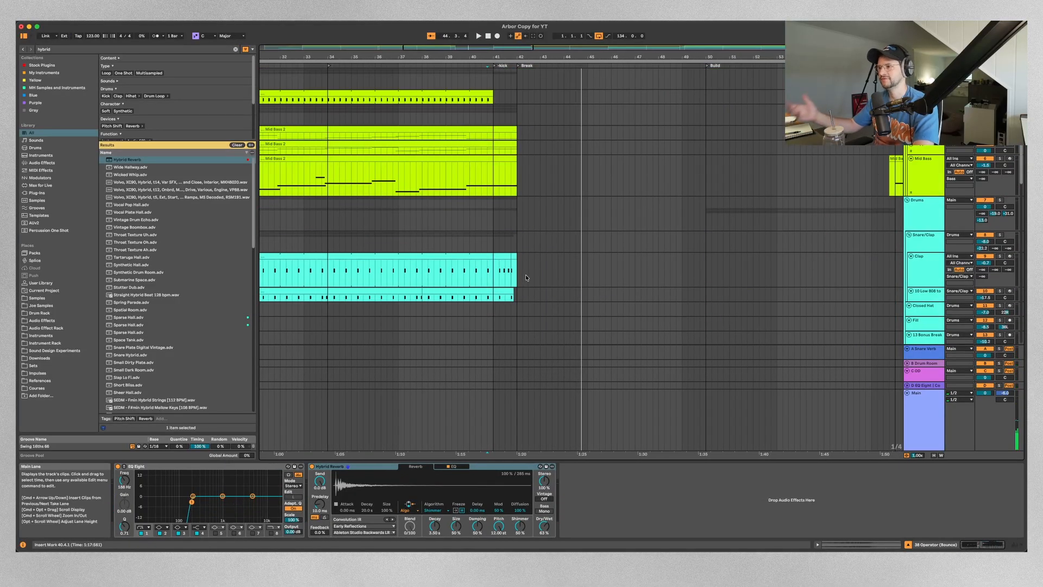
click(555, 273)
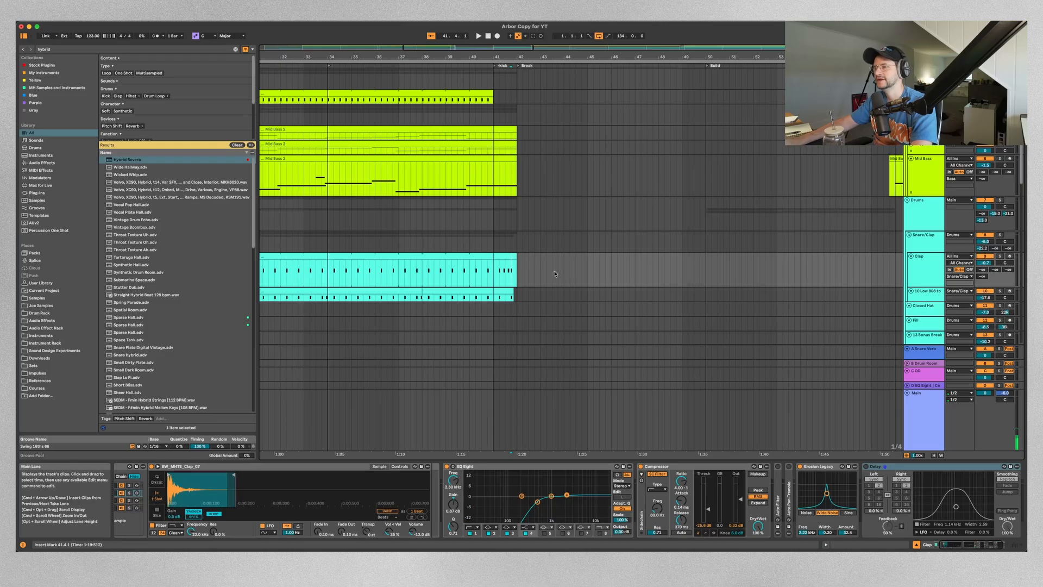
scroll(554, 273, down, 4)
click(514, 156)
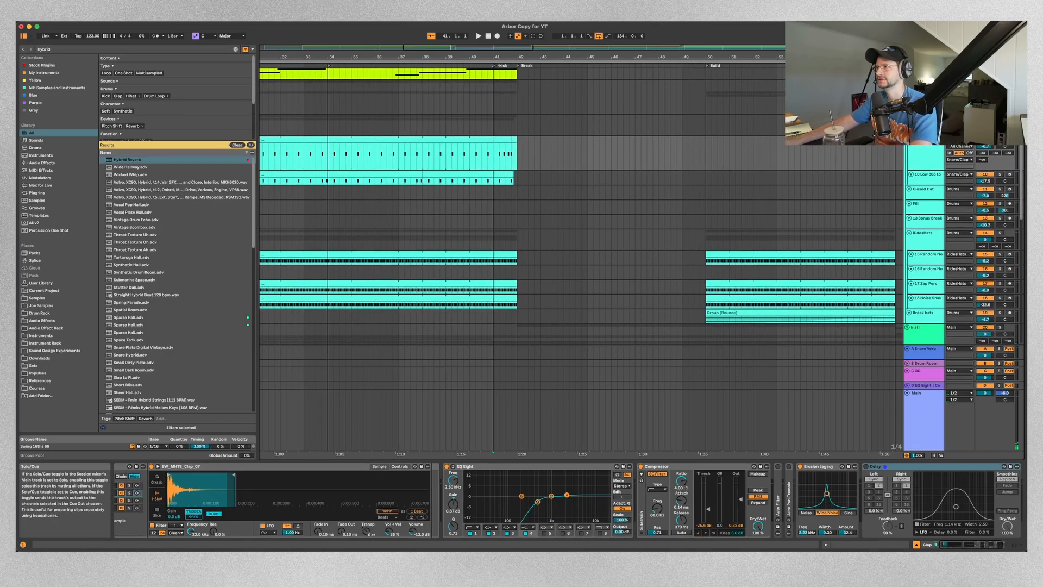
click(472, 161)
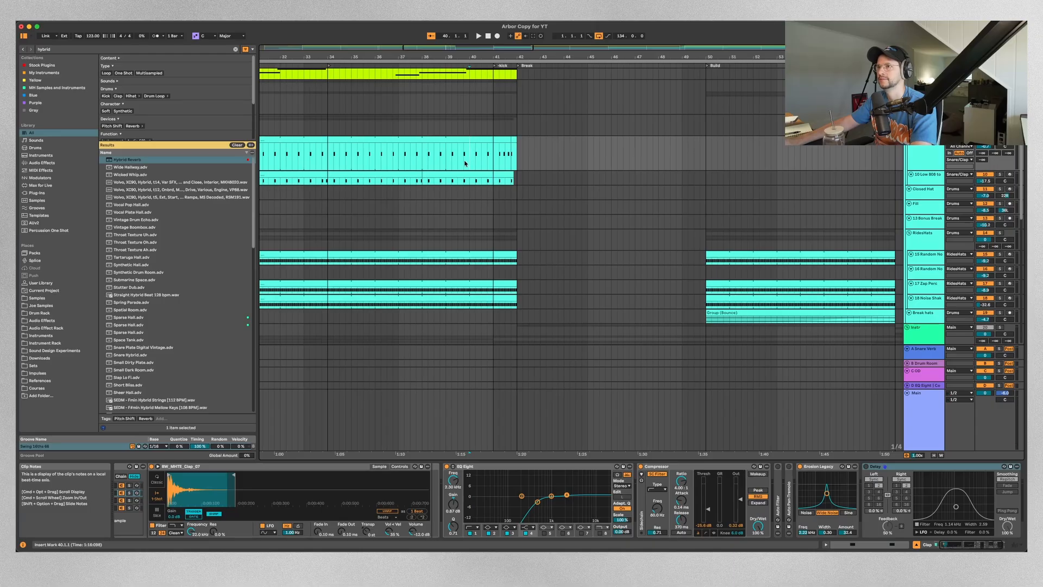
key(space)
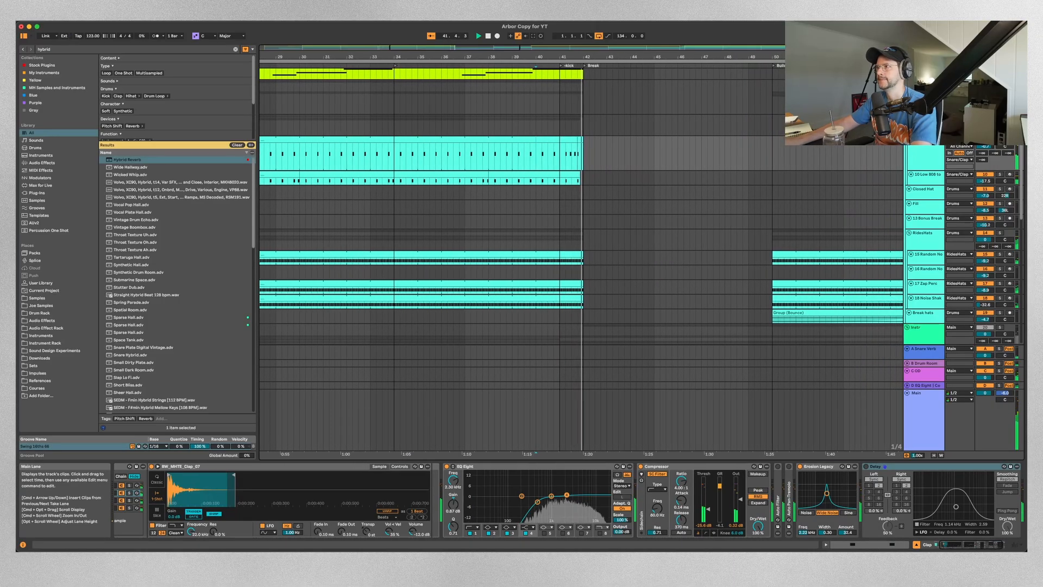
key(space)
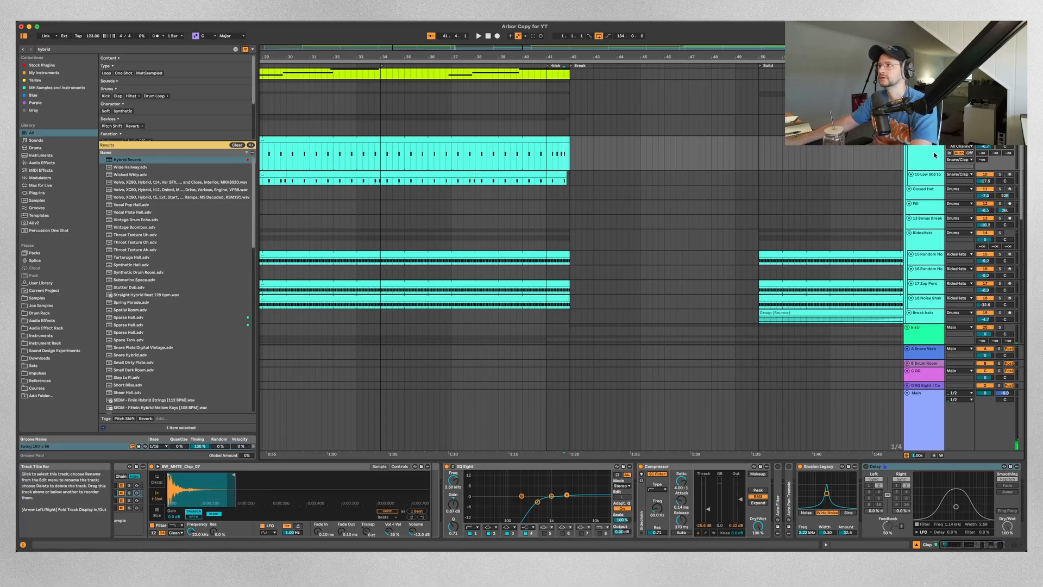
Replace the existing Delay at the end of the Clap track's device chain with a fresh default Delay found by searching for "delay".
click(981, 549)
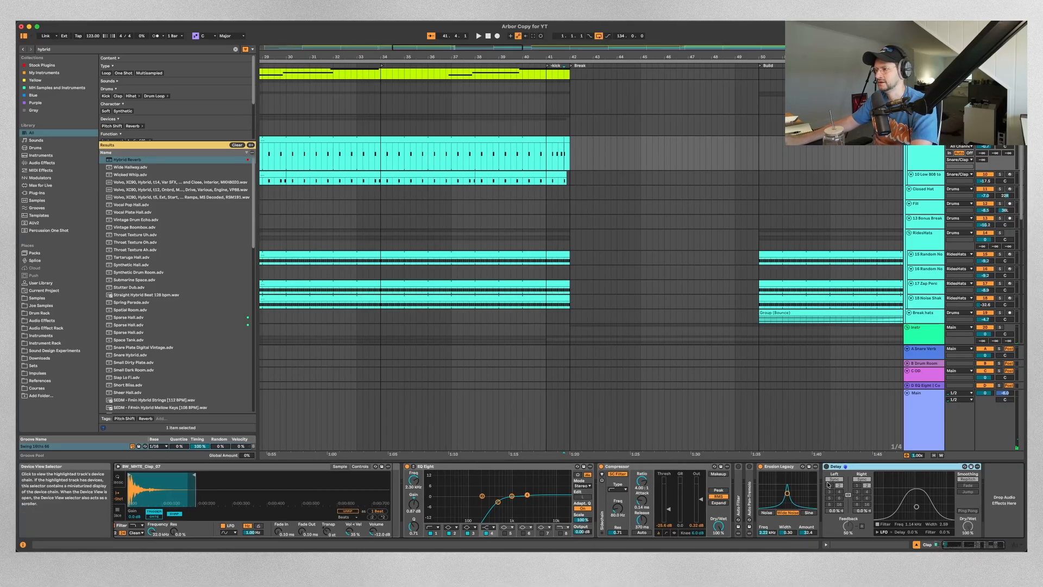
key(Delete)
click(157, 48)
text(delay)
key(Down)
key(Down)
key(Down)
key(Down)
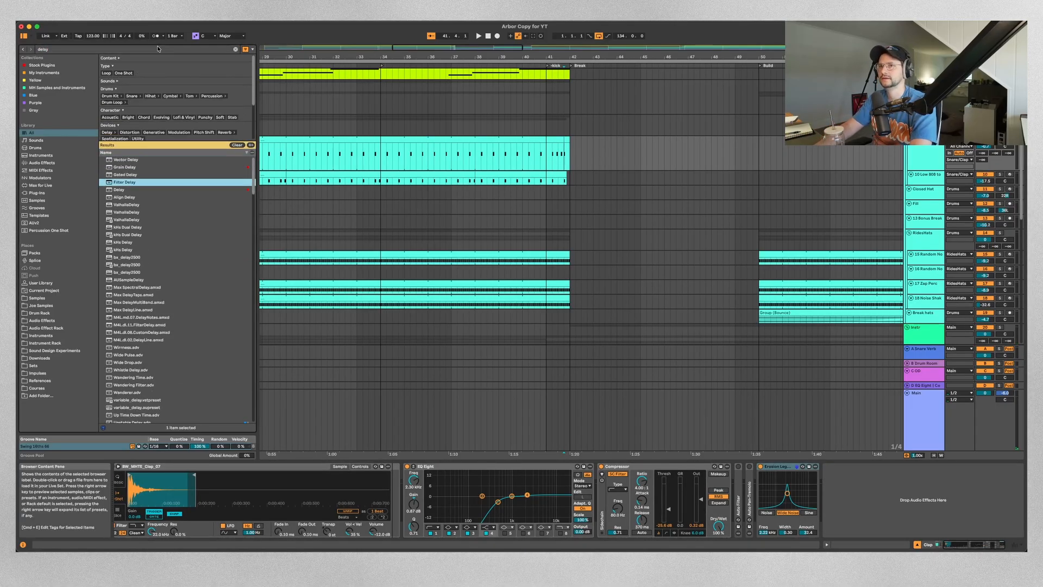
key(Down)
key(Return)
click(931, 159)
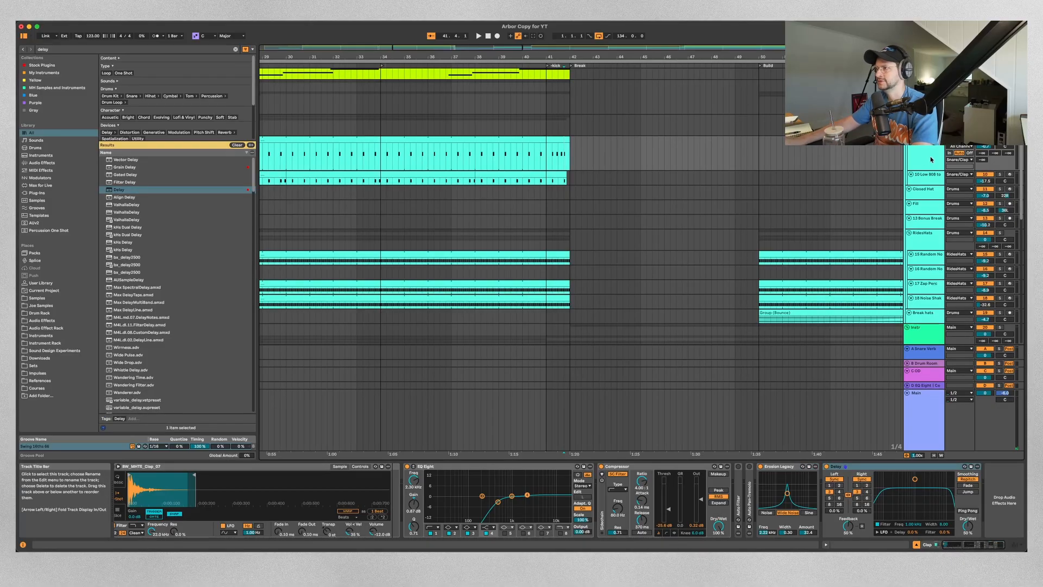
Shape the Clap's Delay during playback: narrow its band-pass around 1.18 kHz, enable Ping Pong, and raise the feedback, LFO filter modulation and Dry/Wet.
key(space)
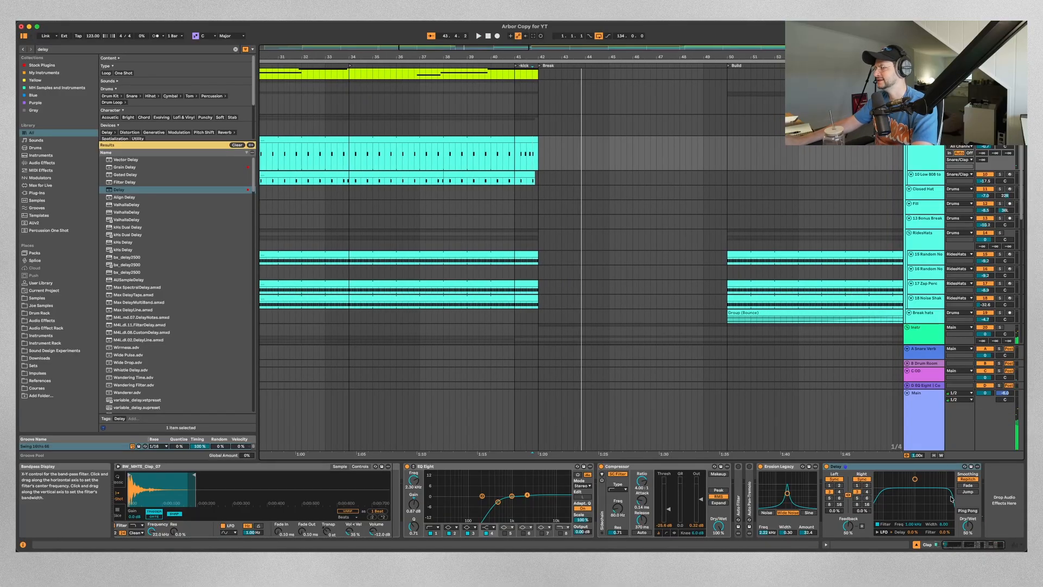
drag(922, 481, 920, 489)
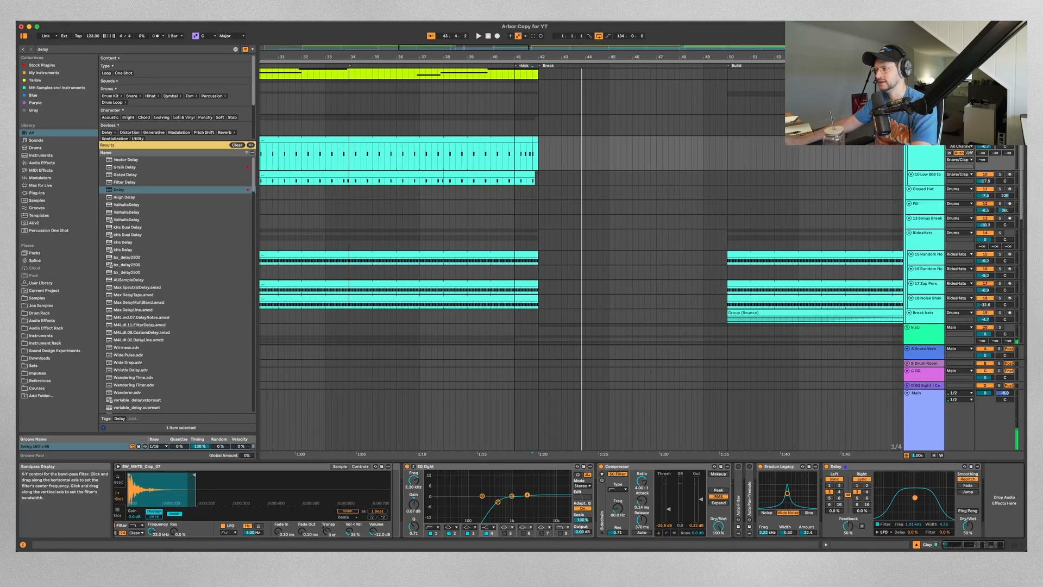
click(962, 511)
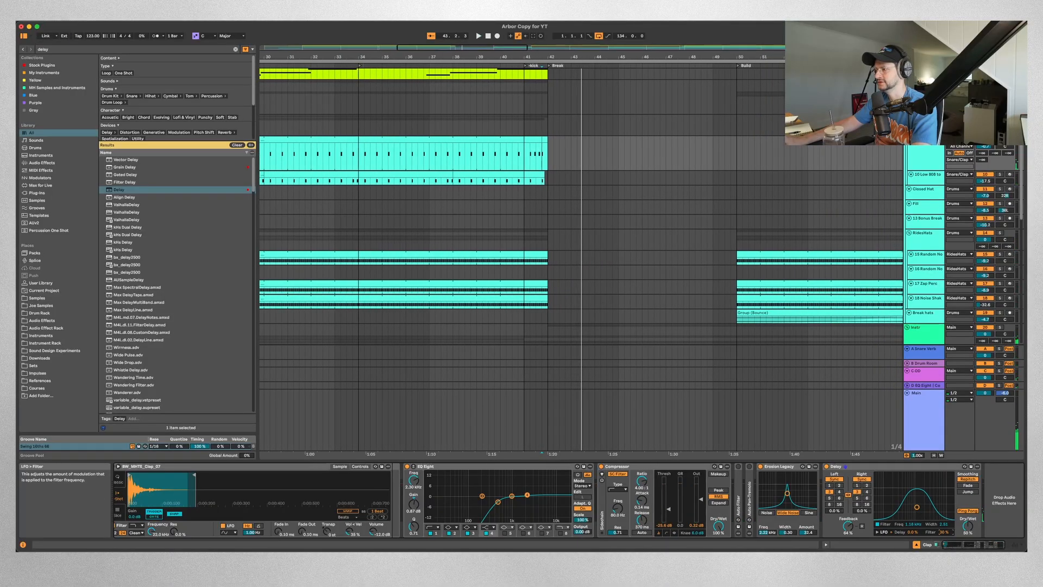
key(space)
drag(944, 532, 966, 526)
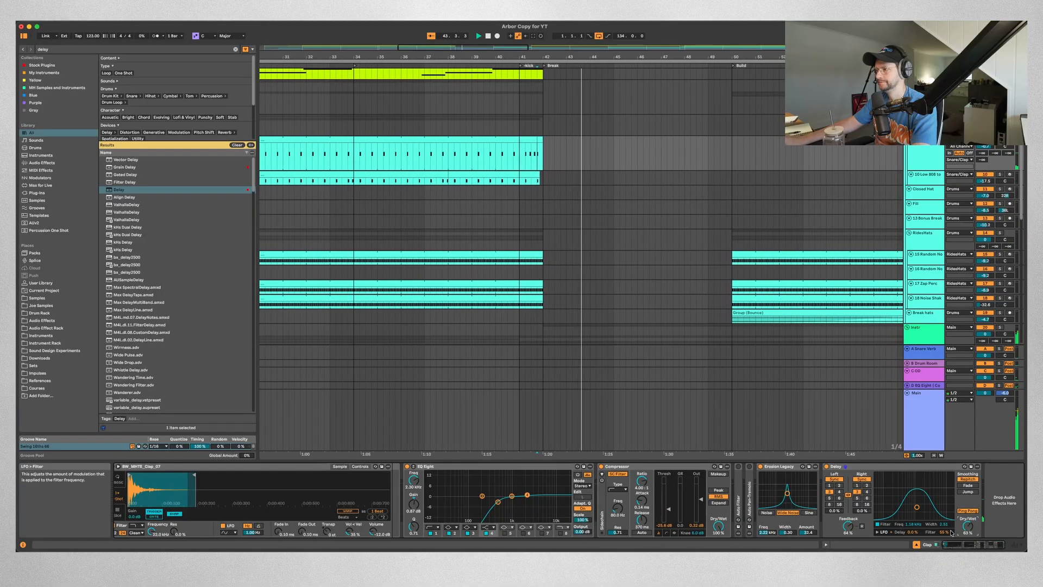
key(space)
Try to automate the Clap's Delay to switch on at the last clap before the break.
click(827, 466)
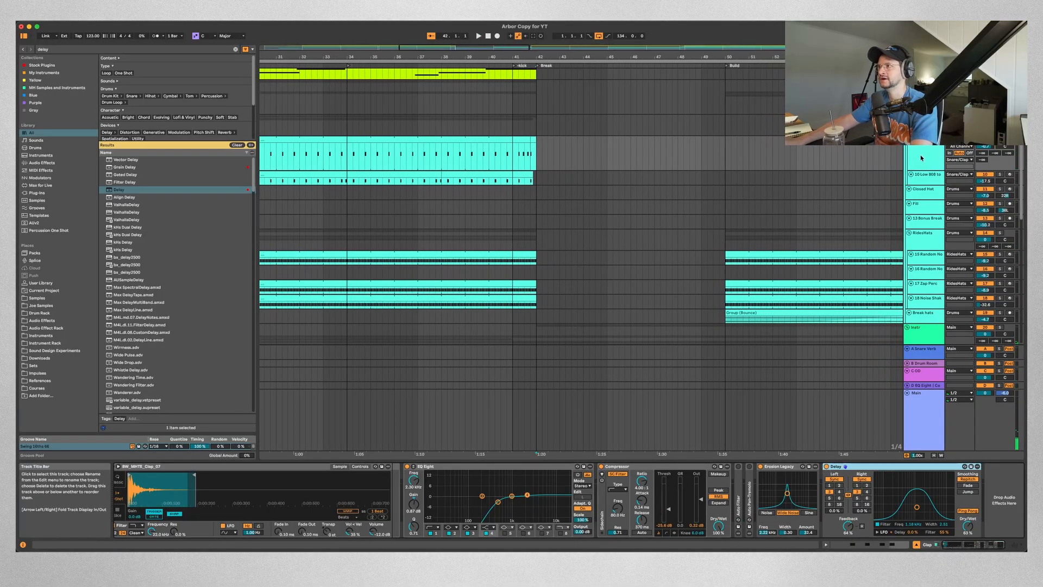
key(a)
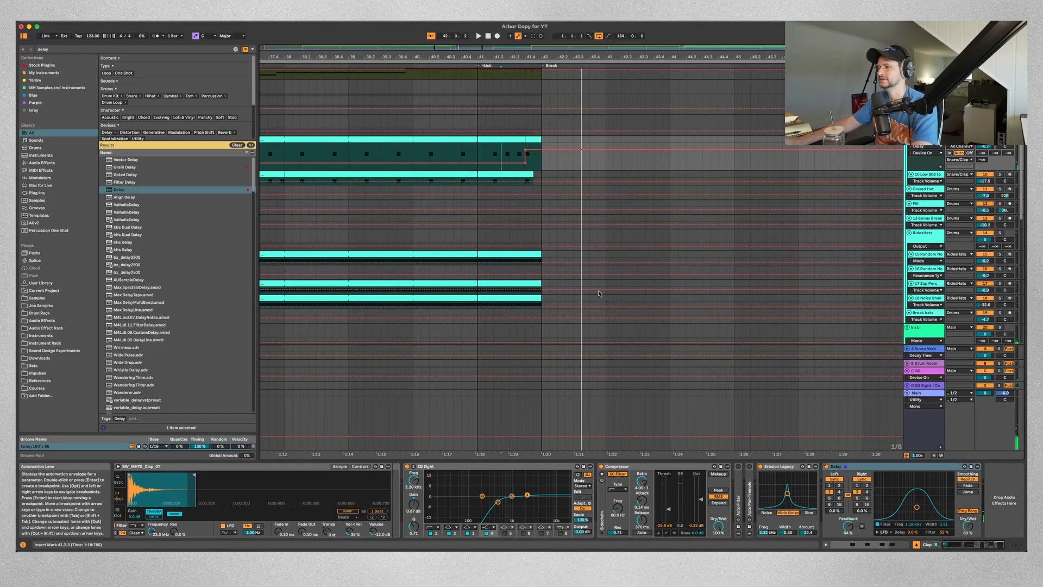
click(525, 162)
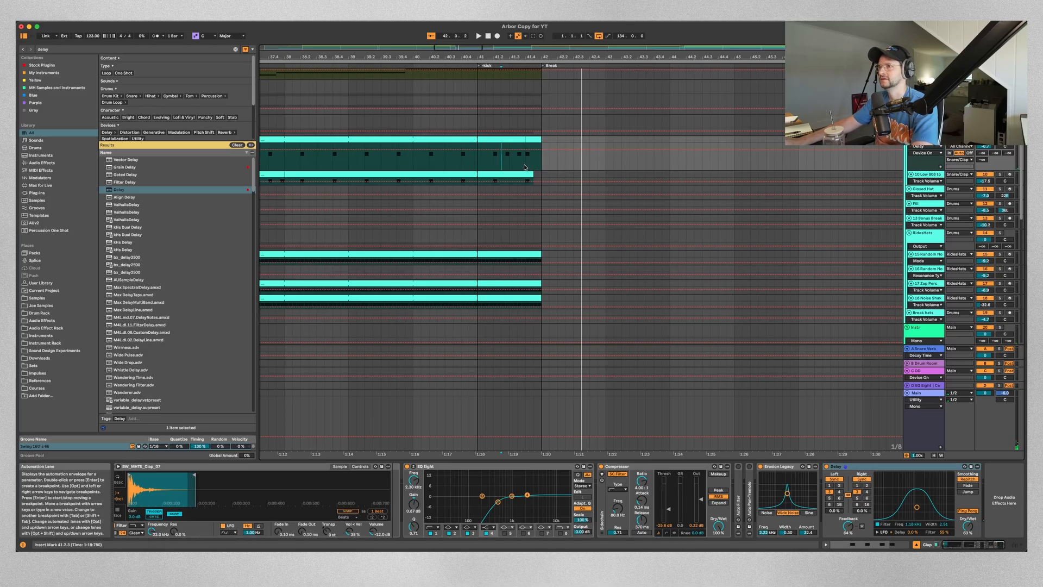
key(a)
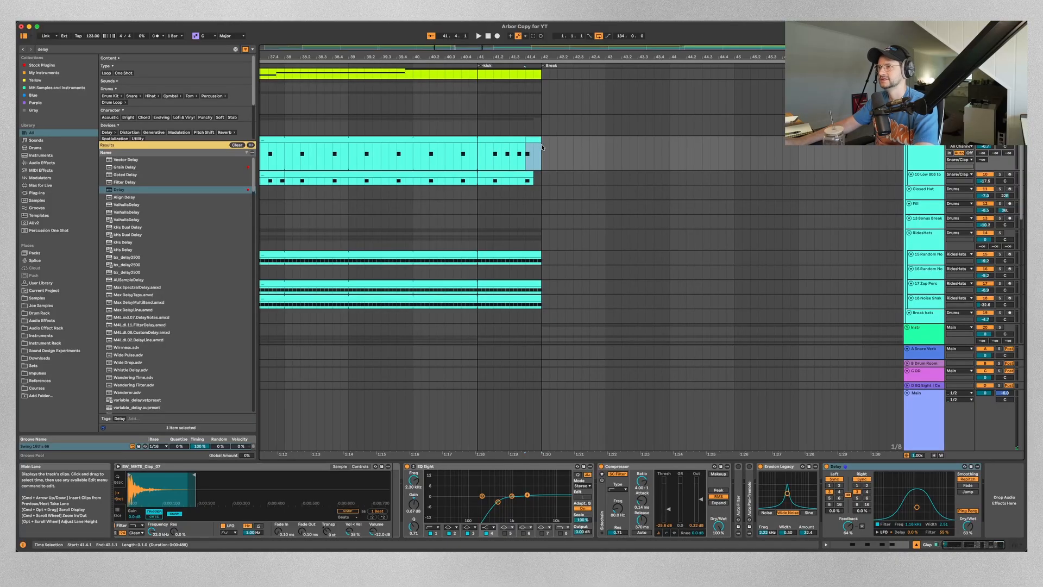
Bounce the Clap track's last beat before the break to a new track, disable its Delay, and extend the bounced clip to about bar 46.4.
key(super+alt+b)
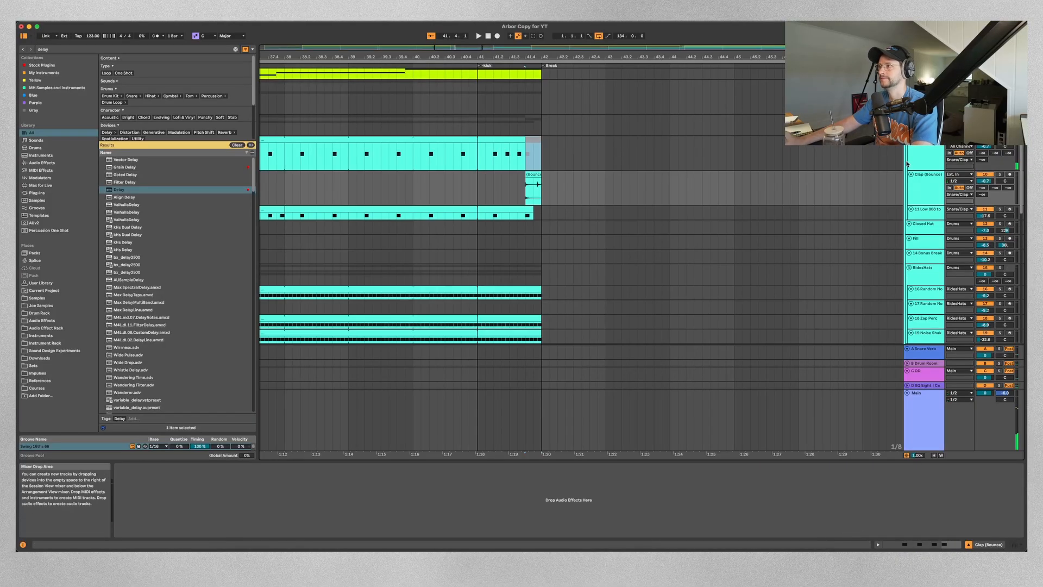
click(937, 159)
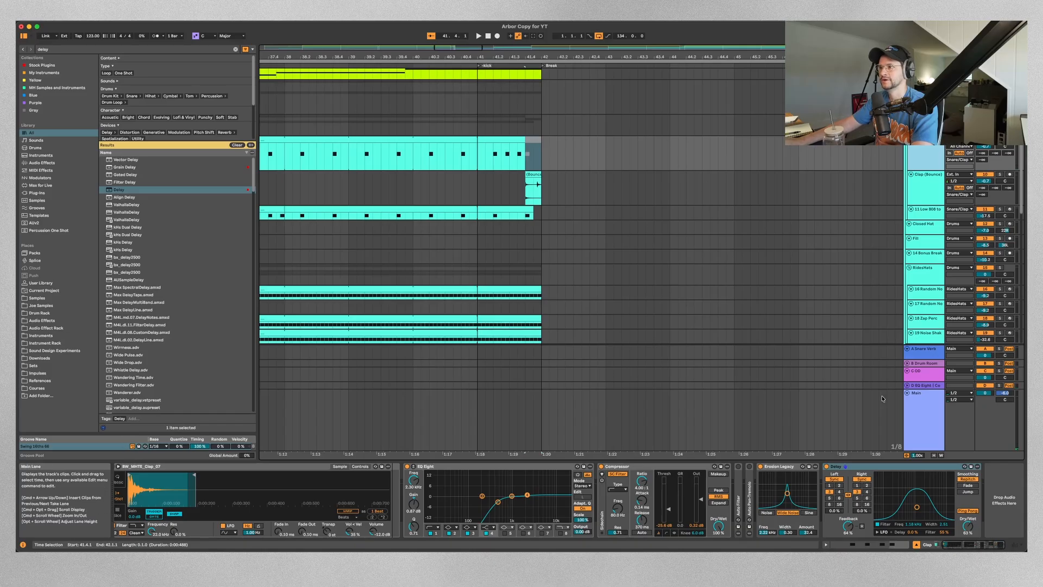
click(826, 466)
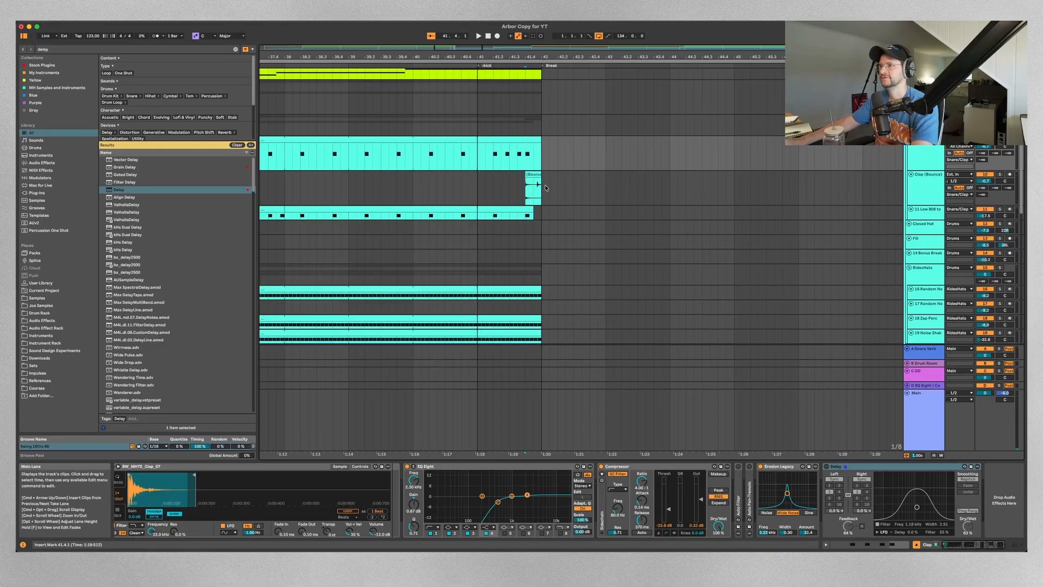
drag(537, 184, 857, 175)
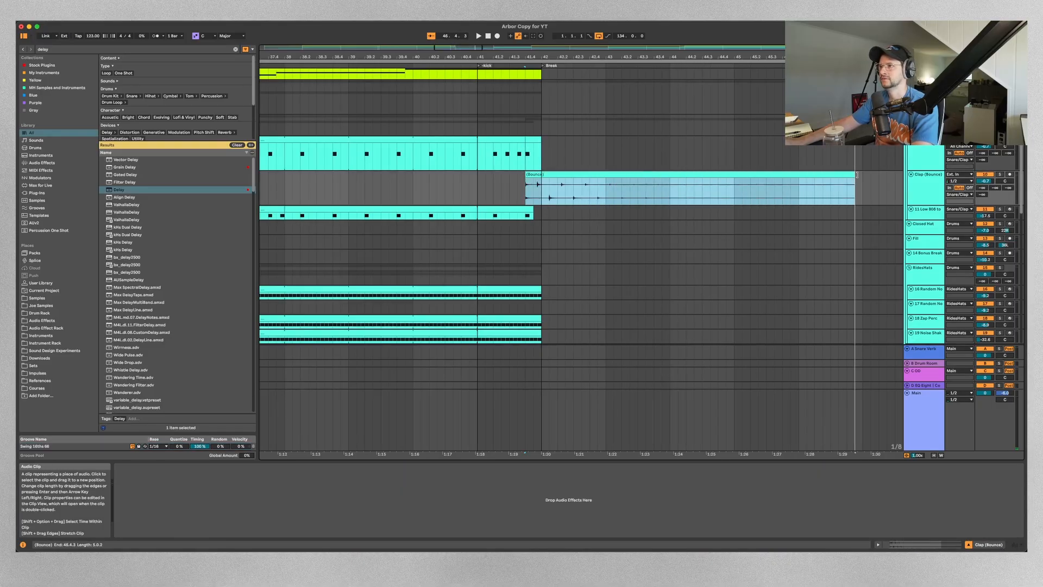
Trim the bounced clap's start to 41.4.3 and play the transition into the break.
click(527, 175)
scroll(526, 174, up, 3)
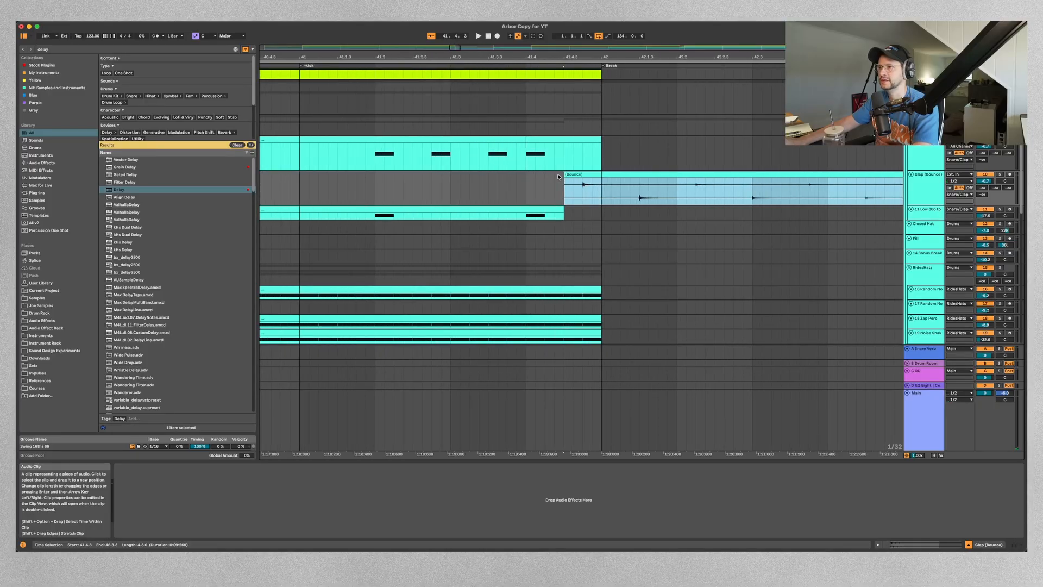
scroll(555, 179, down, 3)
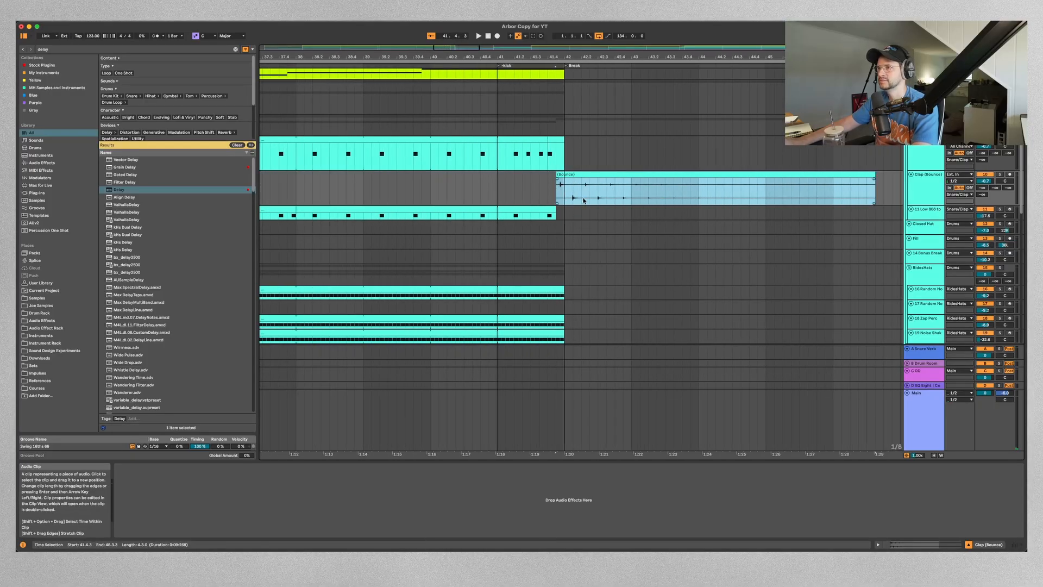
click(523, 190)
key(space)
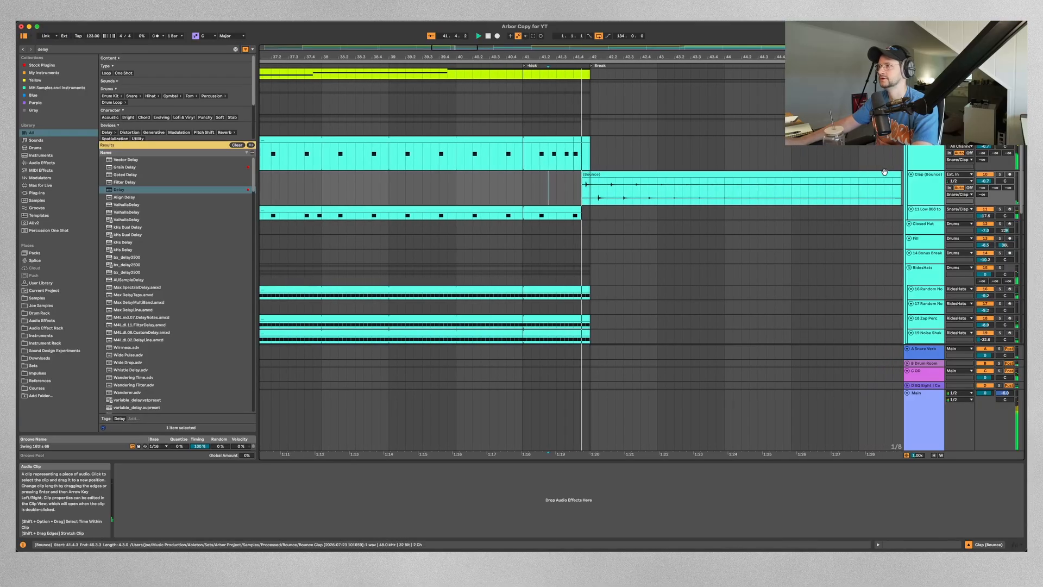
scroll(746, 188, down, 3)
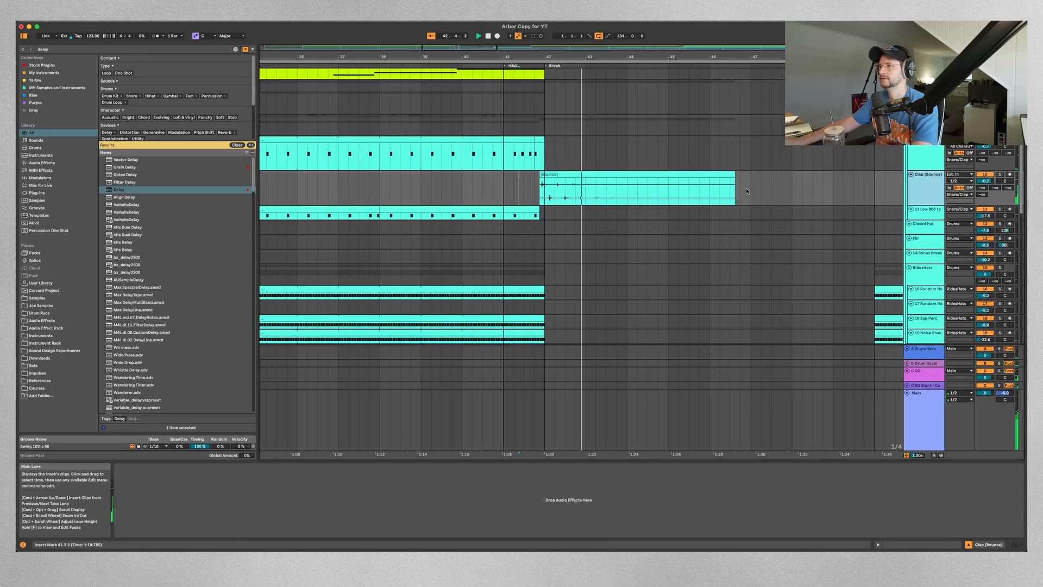
Delete the bounced clap clip, re-enable the Clap's Delay, and raise its feedback to about 75% with a wetter mix.
click(689, 182)
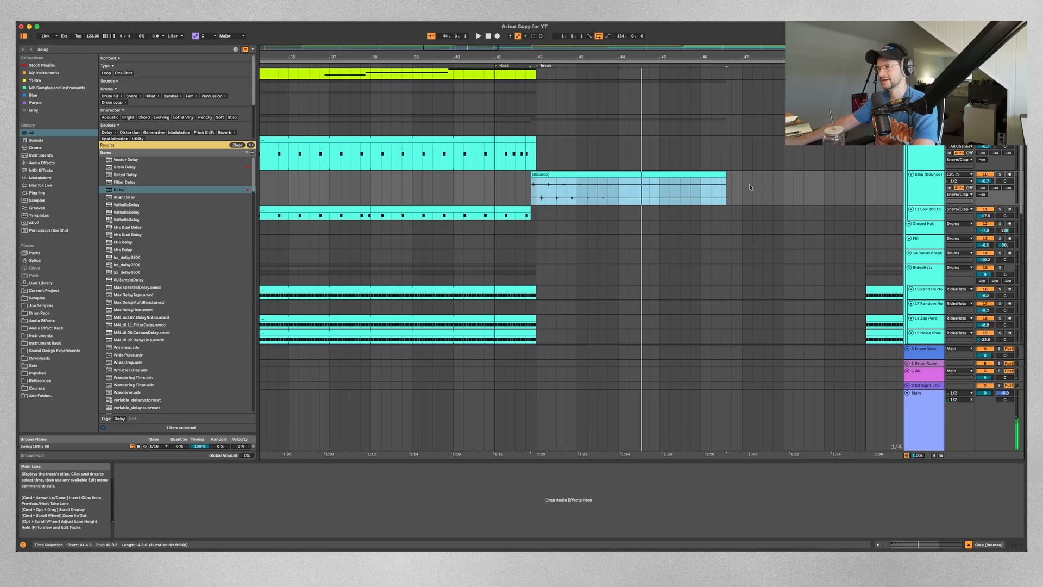
key(Delete)
key(Up)
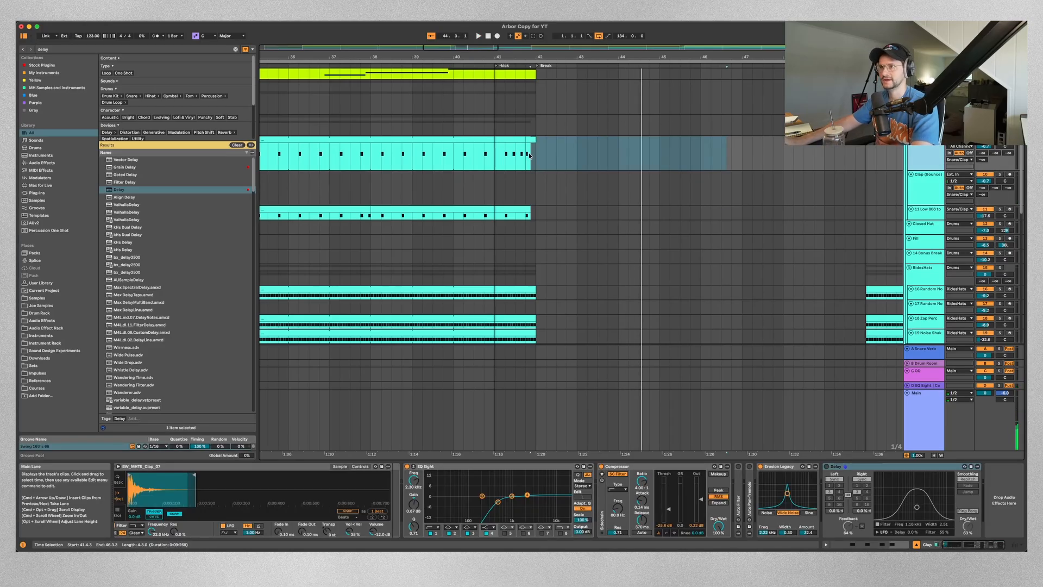
click(827, 466)
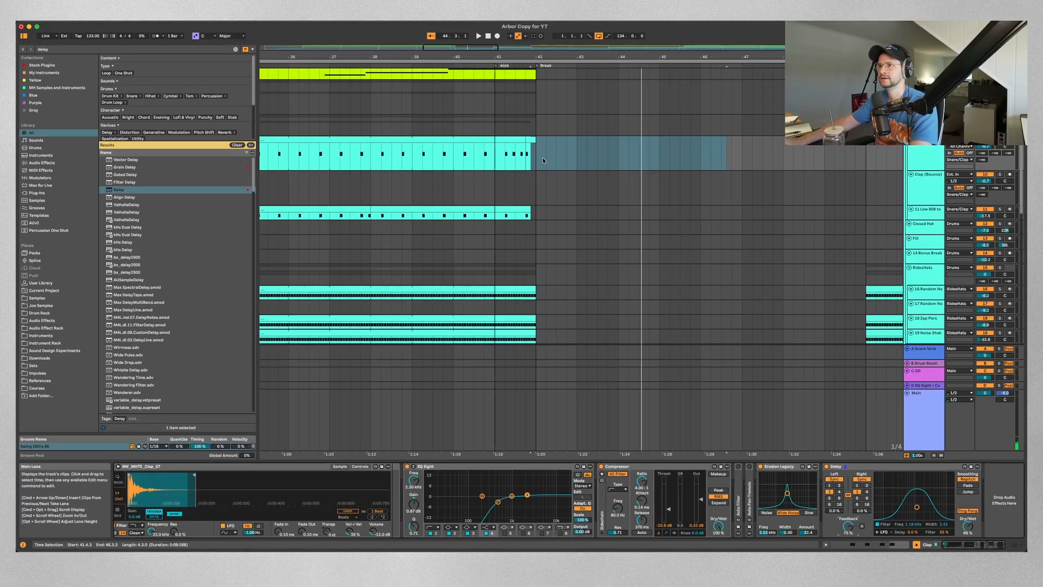
Bounce the Clap from 41.4.1 to 42.1.1 to a new track, extend the clip past bar 46, and disable the Clap's Delay.
drag(538, 152, 526, 152)
key(super+alt+b)
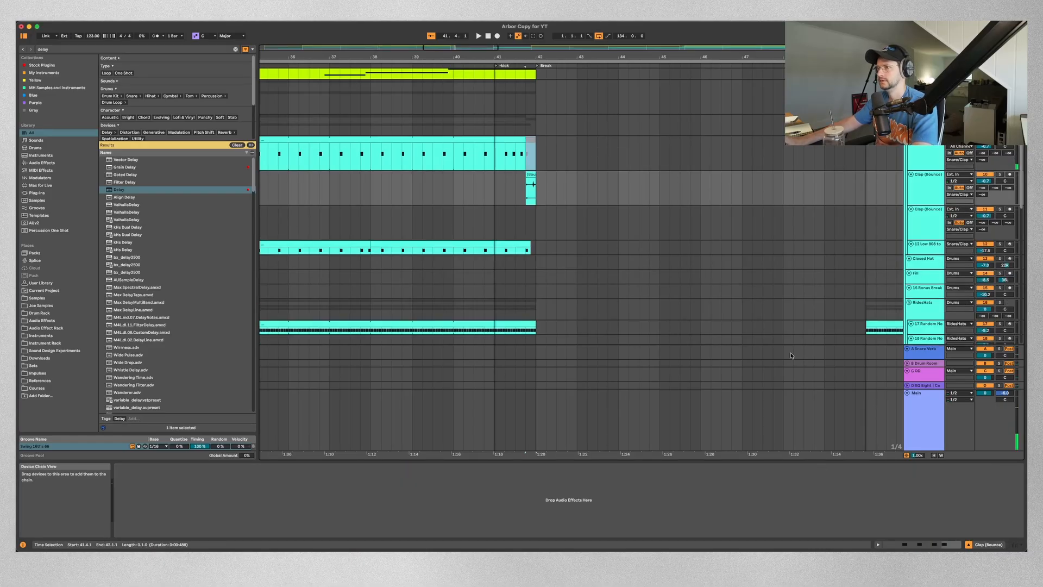
key(Up)
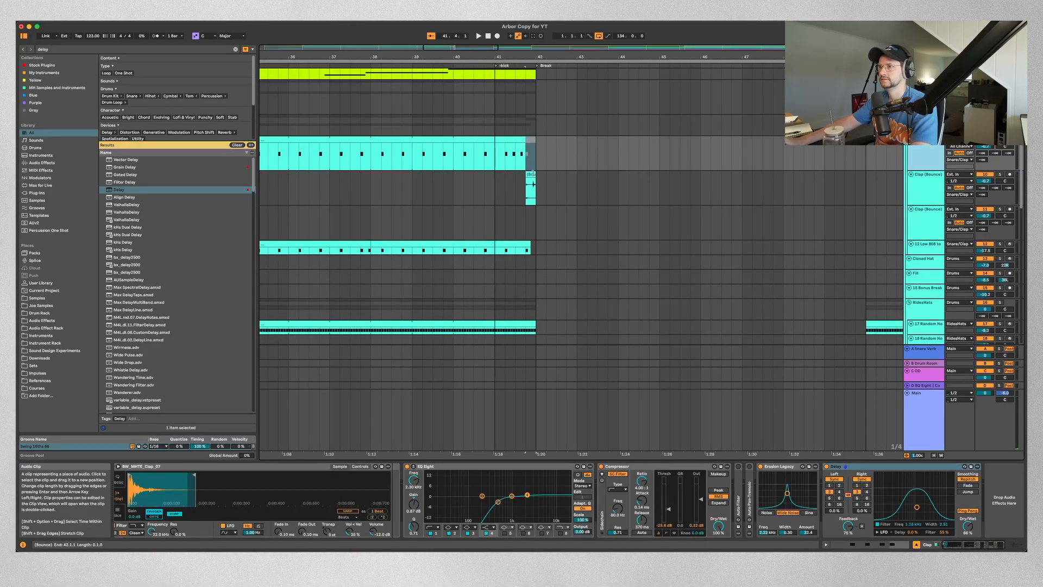
drag(536, 188, 730, 187)
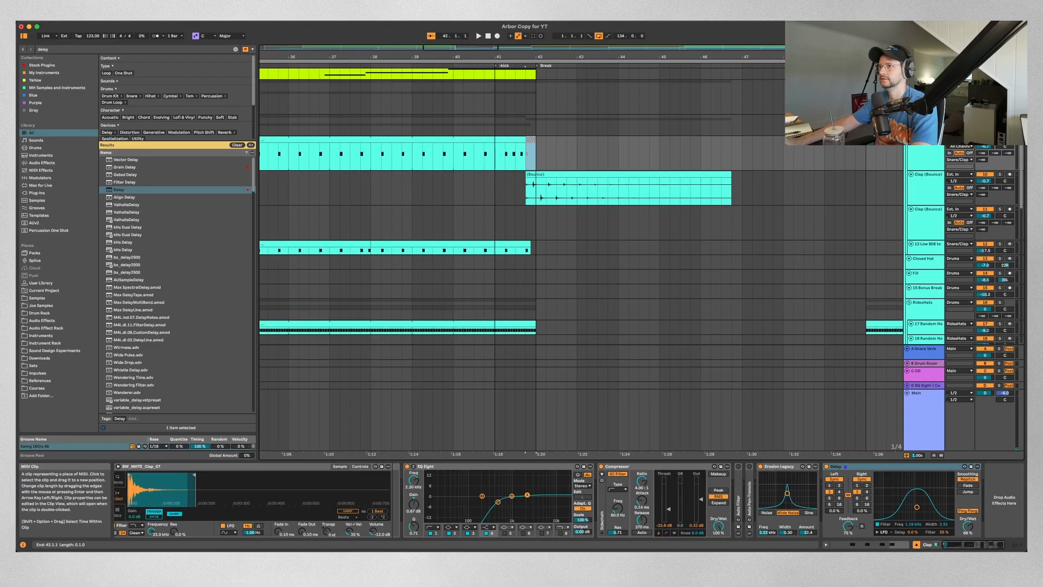
click(826, 466)
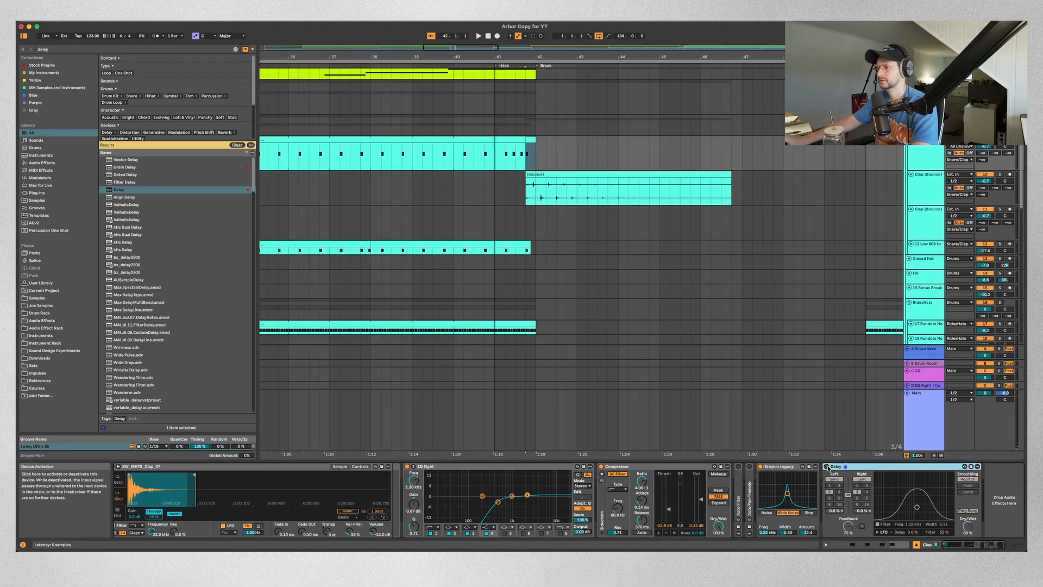
Trim the new bounced clap's start to just after 41.4.1 and play from bar 41 into the break.
click(512, 202)
scroll(514, 203, up, 6)
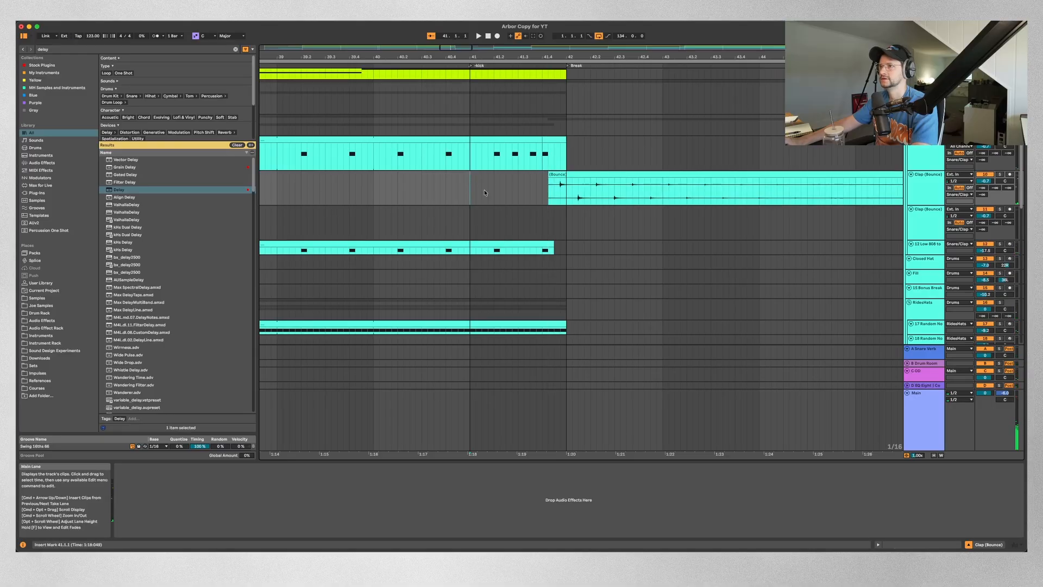
key(space)
scroll(633, 210, down, 5)
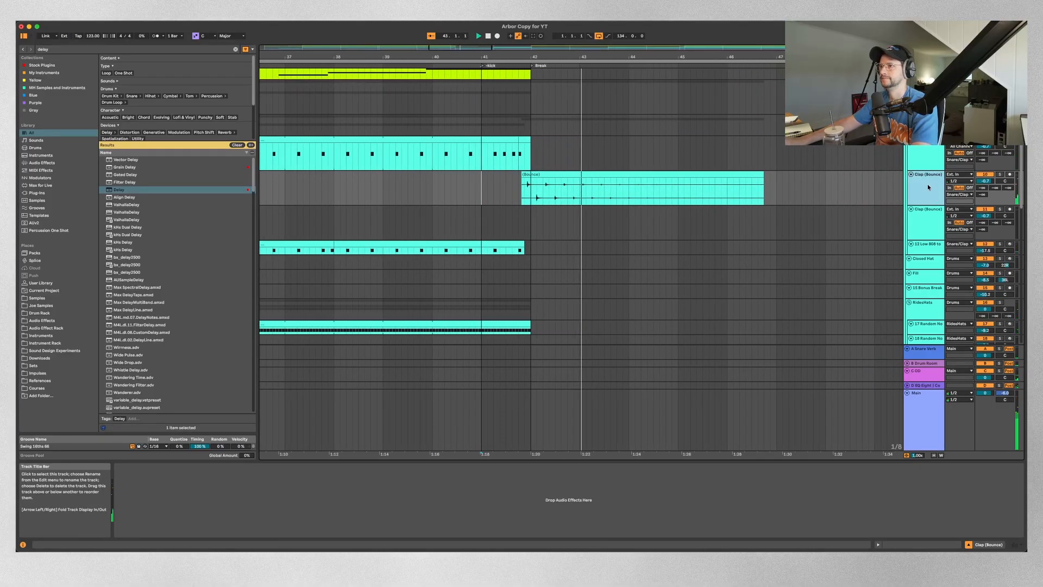
Add EQ Eight to the bounced clap's track and band-limit the echoes with a high cut and a low cut around 760 Hz.
click(155, 51)
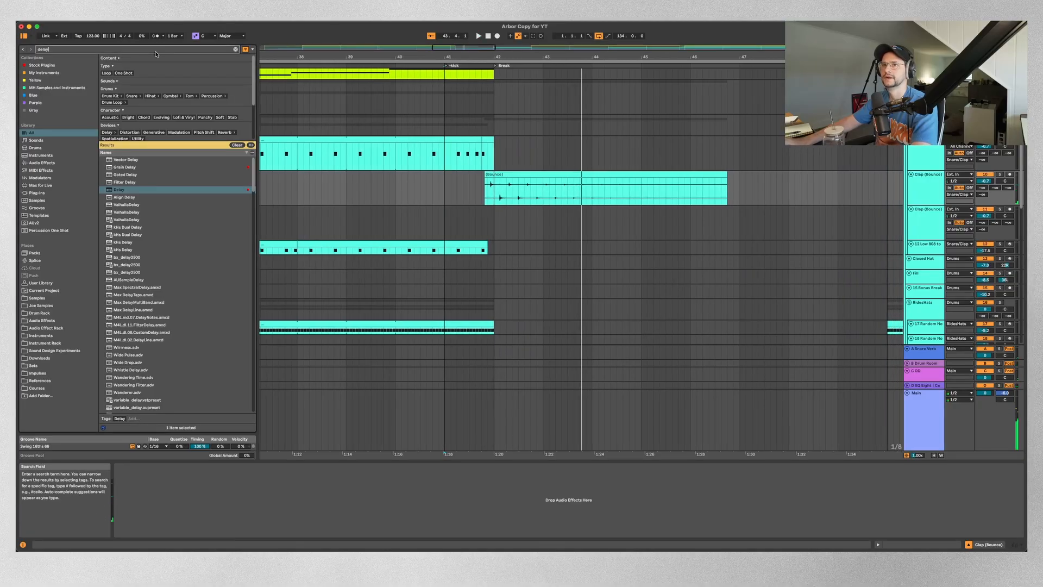
text(eq)
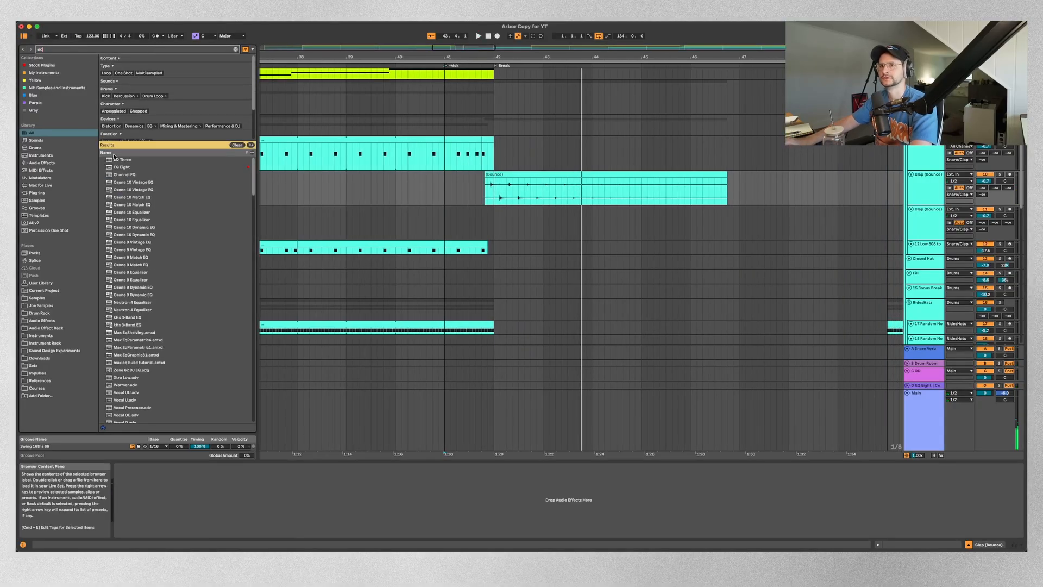
key(Return)
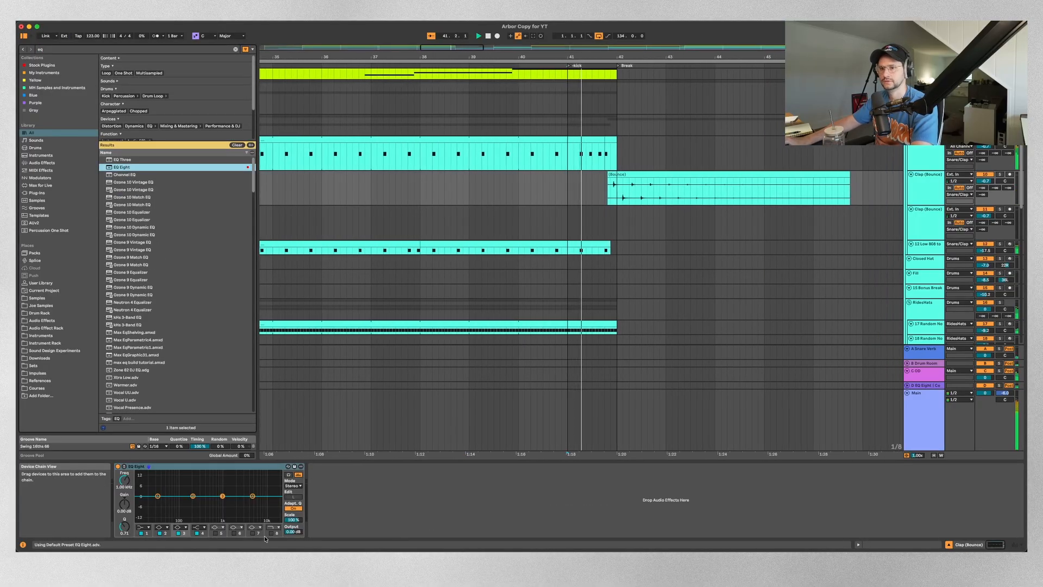
drag(124, 479, 132, 516)
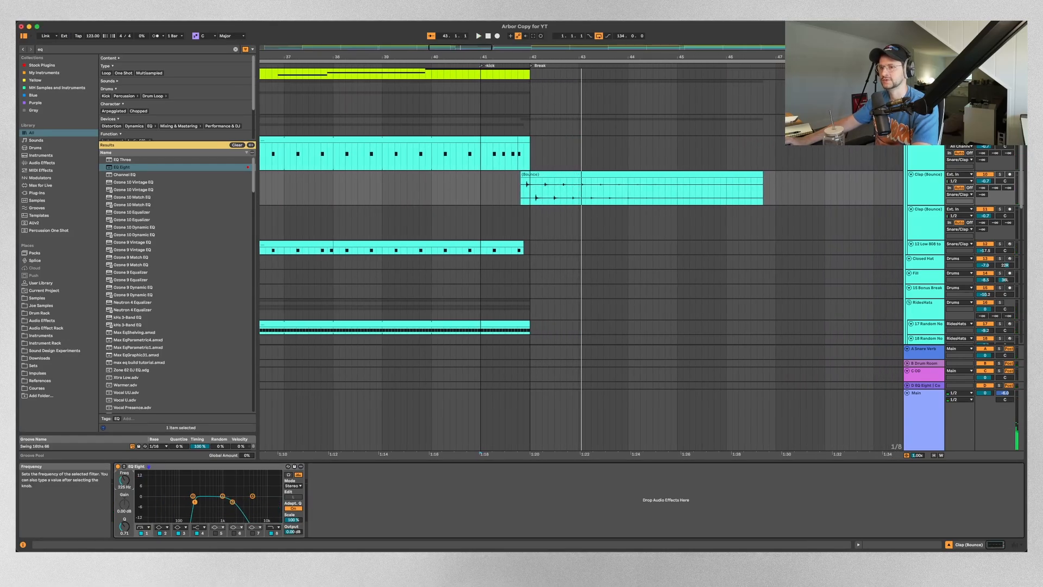
key(space)
drag(125, 479, 125, 460)
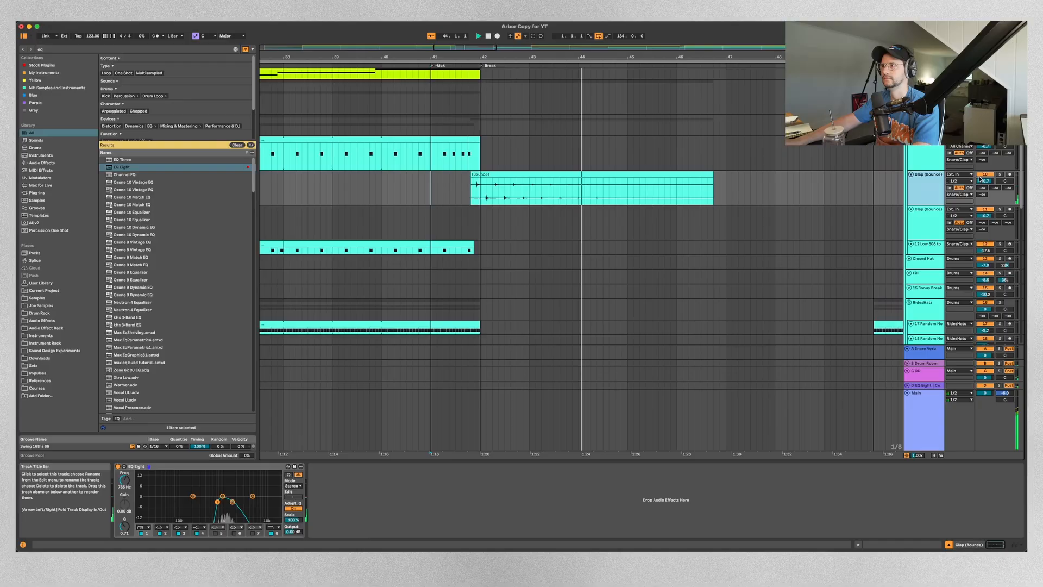
Lower the bounced clap track's volume to about -4 dB and replay the transition from bar 41.
drag(984, 181, 984, 190)
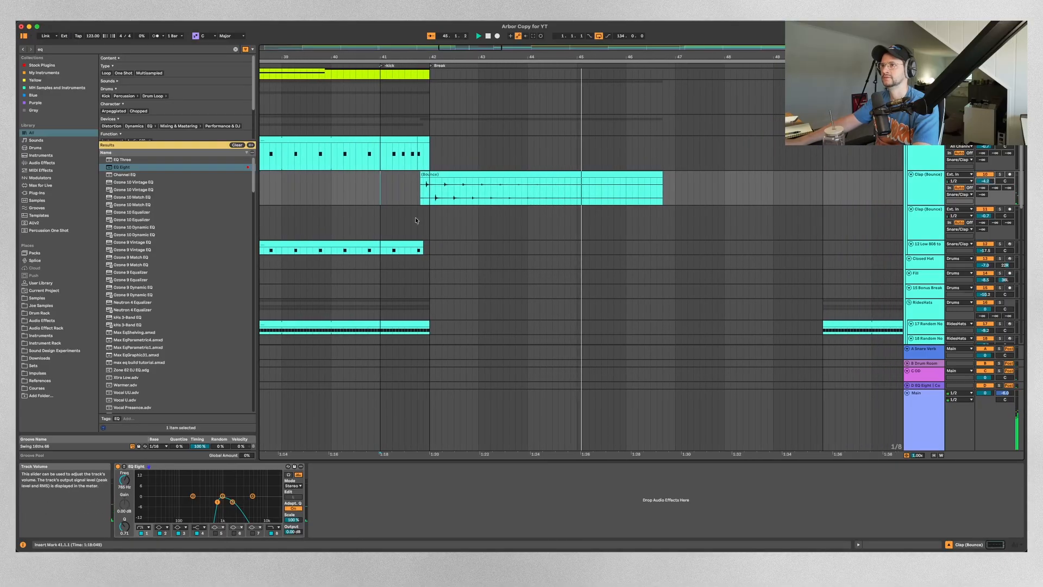
click(369, 200)
key(space)
key(space)
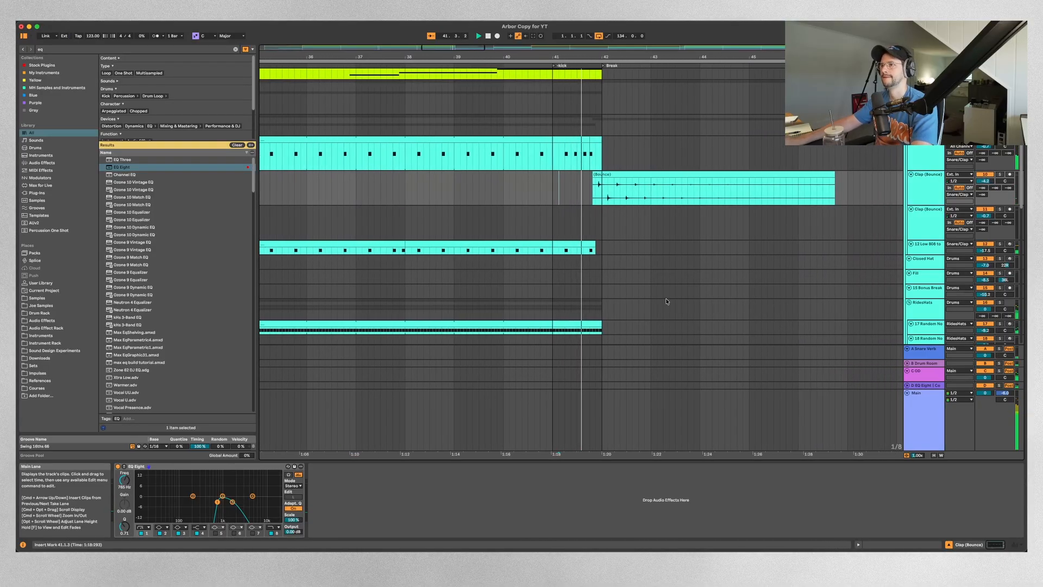
Review the arrangement around the break and play the full transition with the clap throw from bar 34.
scroll(666, 301, down, 2)
scroll(384, 201, down, 4)
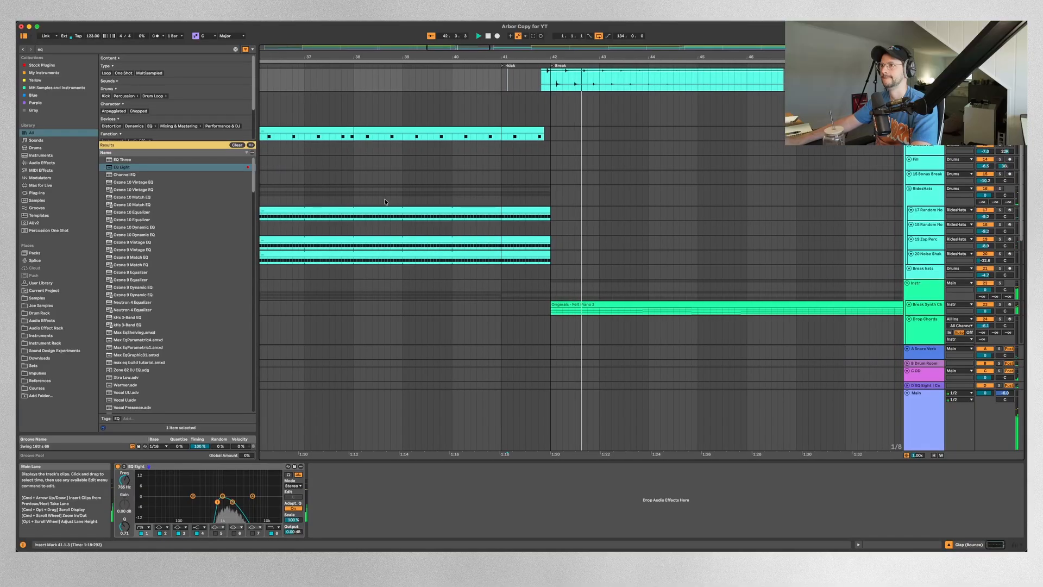
scroll(385, 202, down, 4)
scroll(465, 185, up, 10)
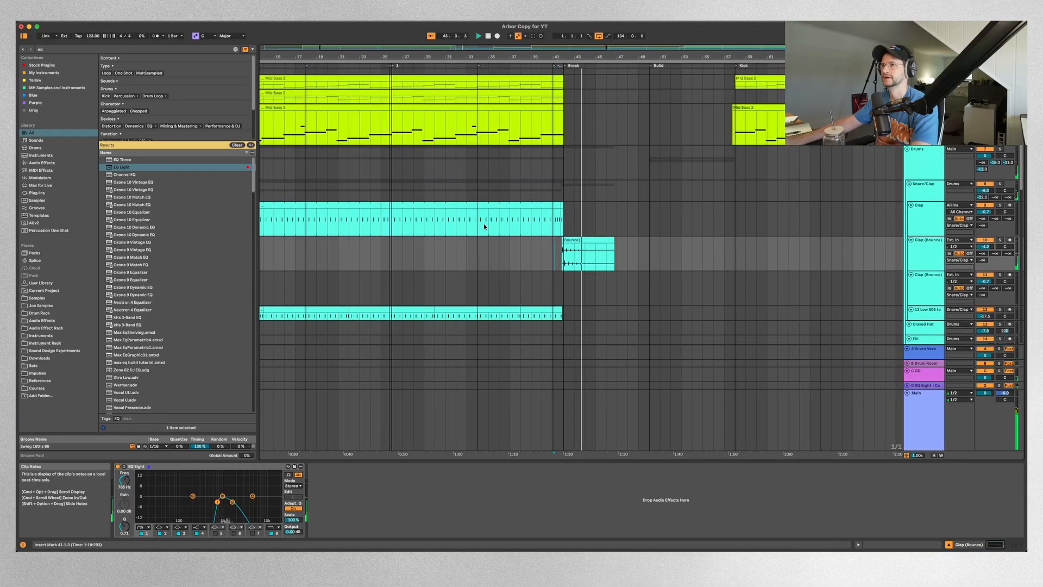
click(478, 253)
scroll(649, 300, up, 5)
key(space)
key(space)
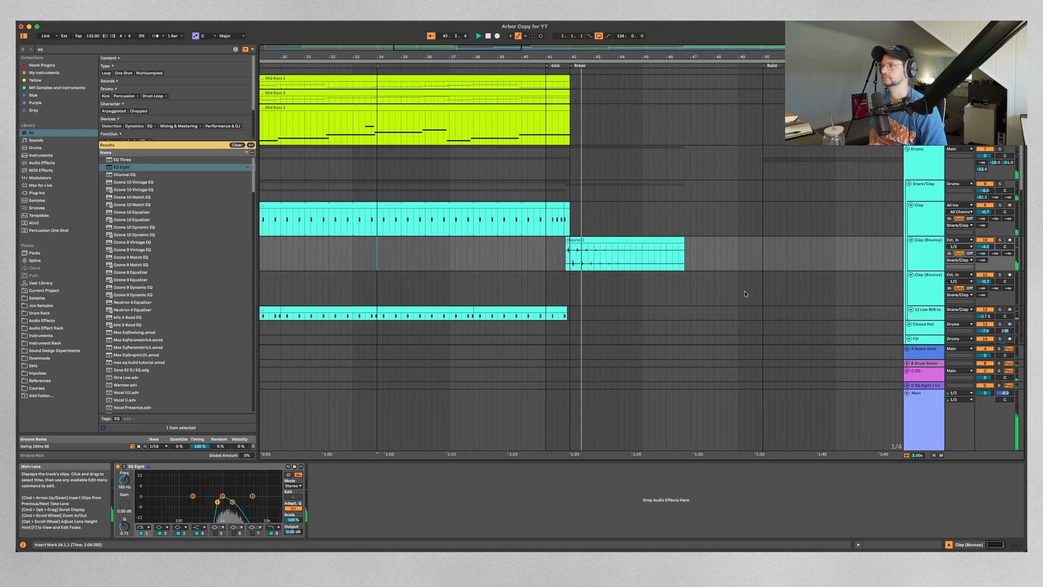
click(941, 255)
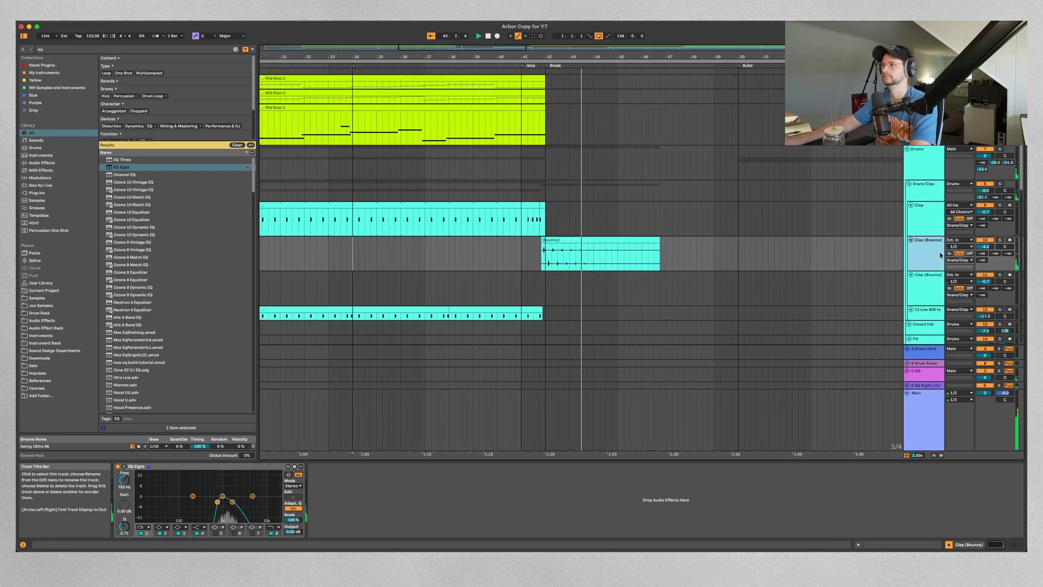
key(space)
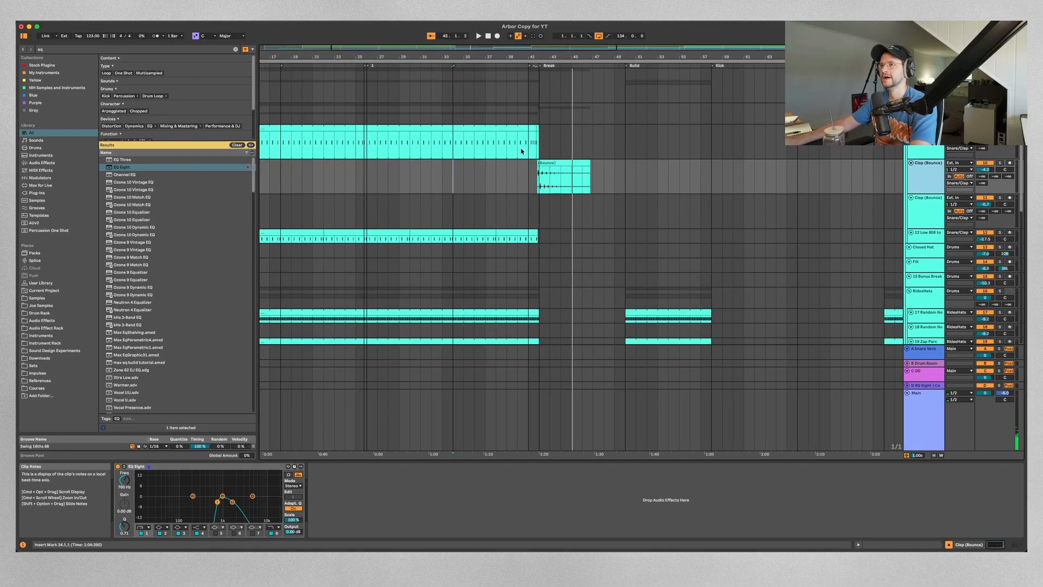
Solo the Drums group and play it from bar 38 toward the break.
click(522, 151)
scroll(778, 173, up, 3)
click(929, 185)
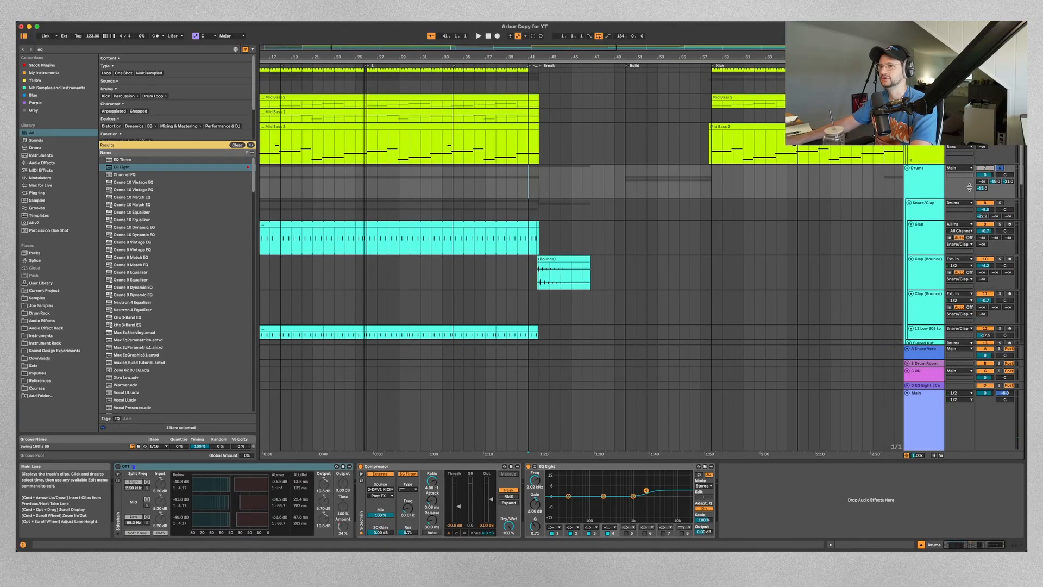
drag(506, 183, 534, 176)
click(516, 180)
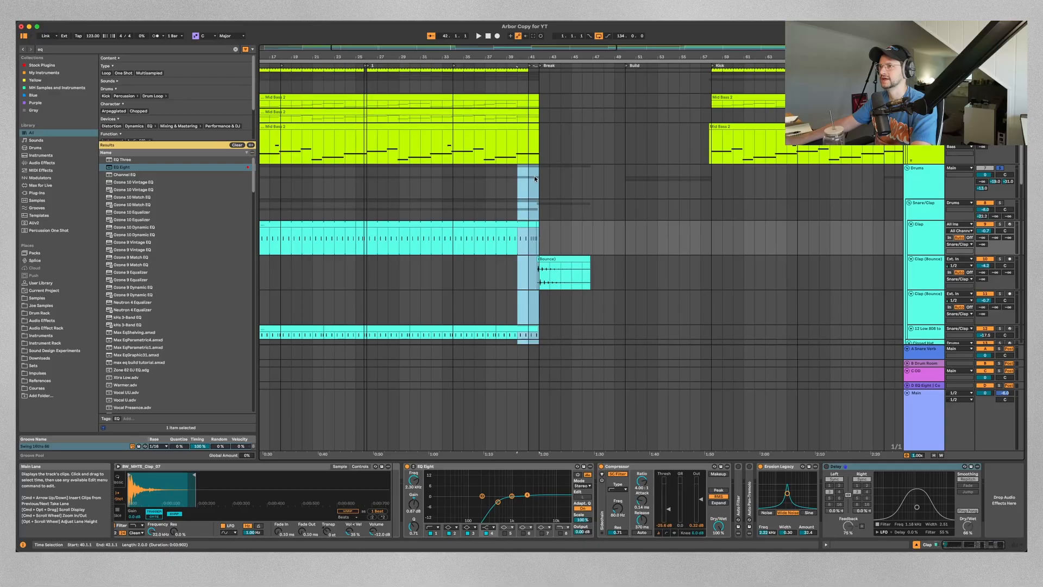
click(494, 179)
key(space)
click(925, 187)
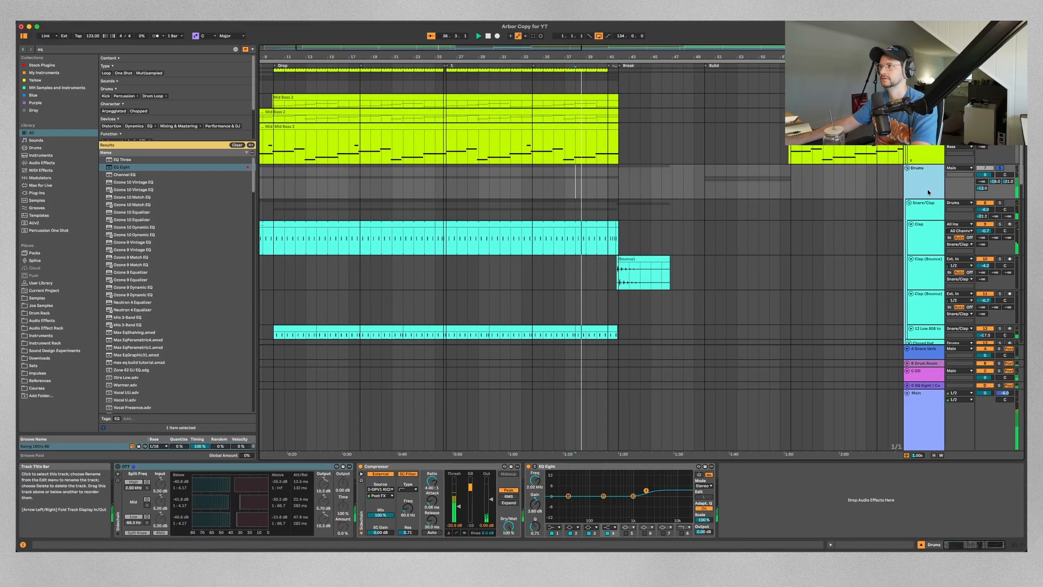
Search the browser for "ott" and add the OTT preset to the end of the Drums group's device chain.
scroll(609, 249, up, 5)
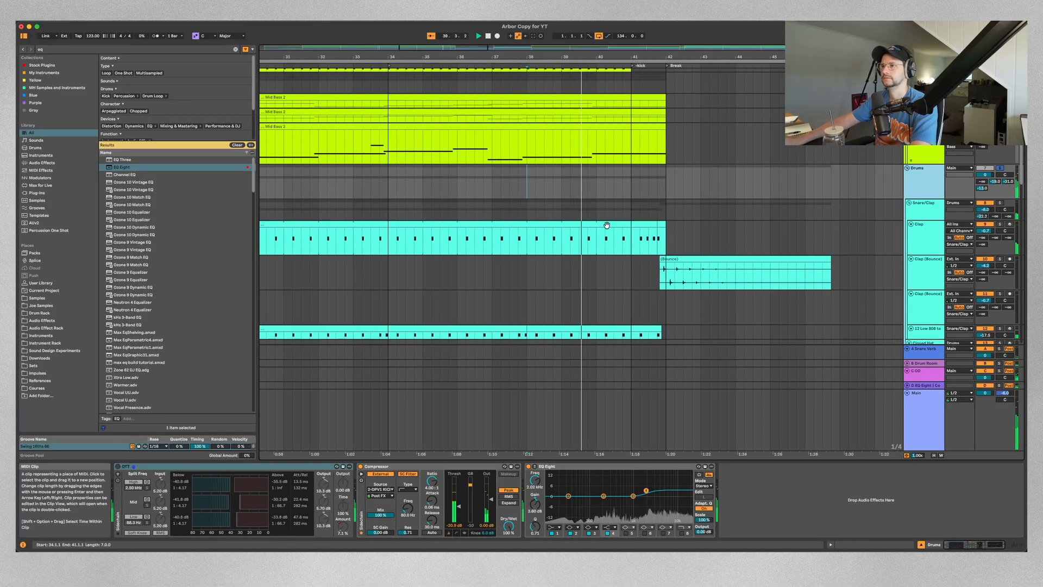
key(space)
key(super+f)
text(ott)
key(Down)
key(Down)
key(Down)
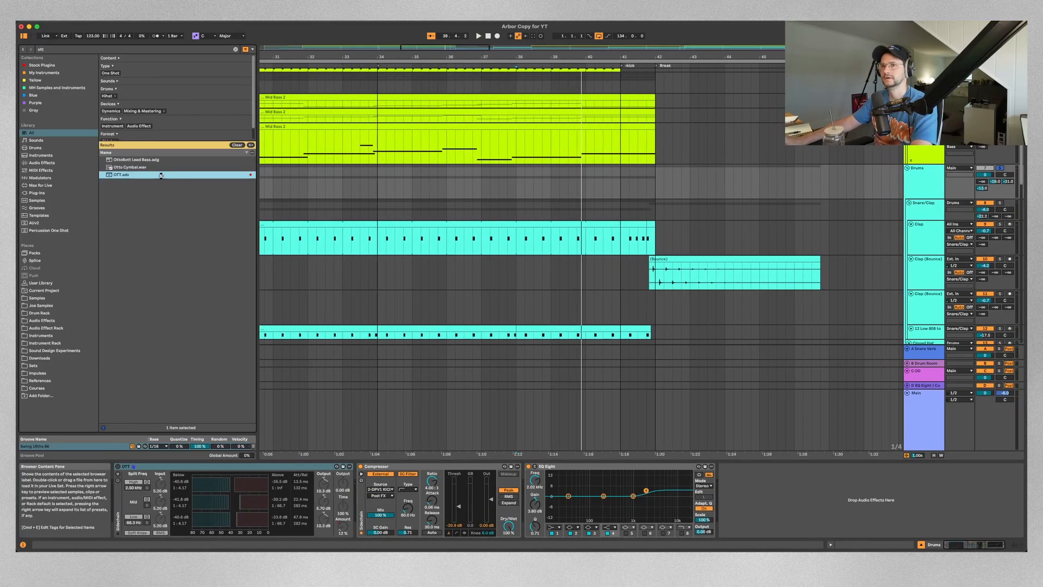
key(Return)
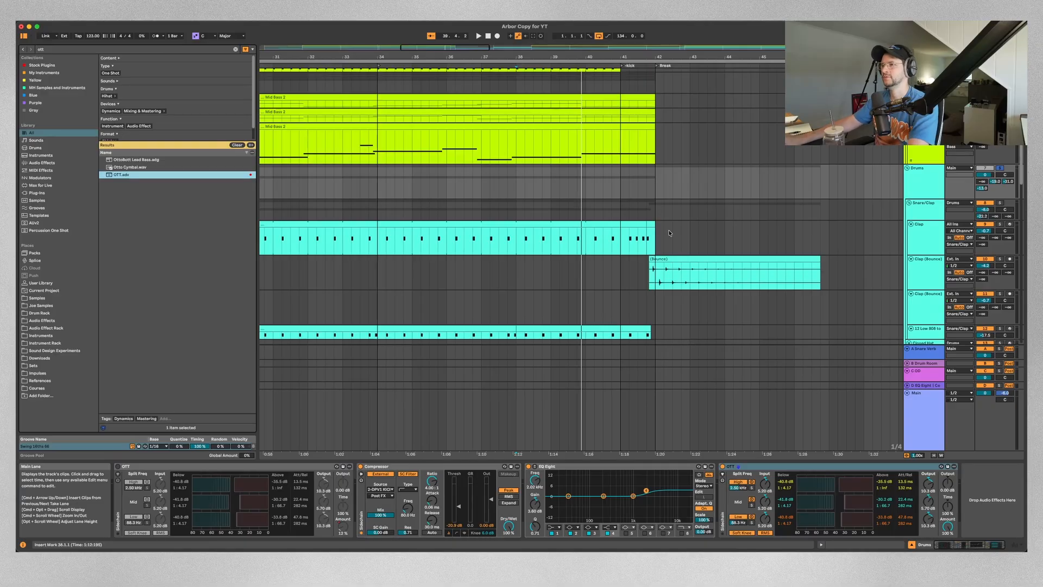
Audition different Amount settings on the Drums group's new OTT while playing the soloed drums into the break.
drag(948, 527, 947, 531)
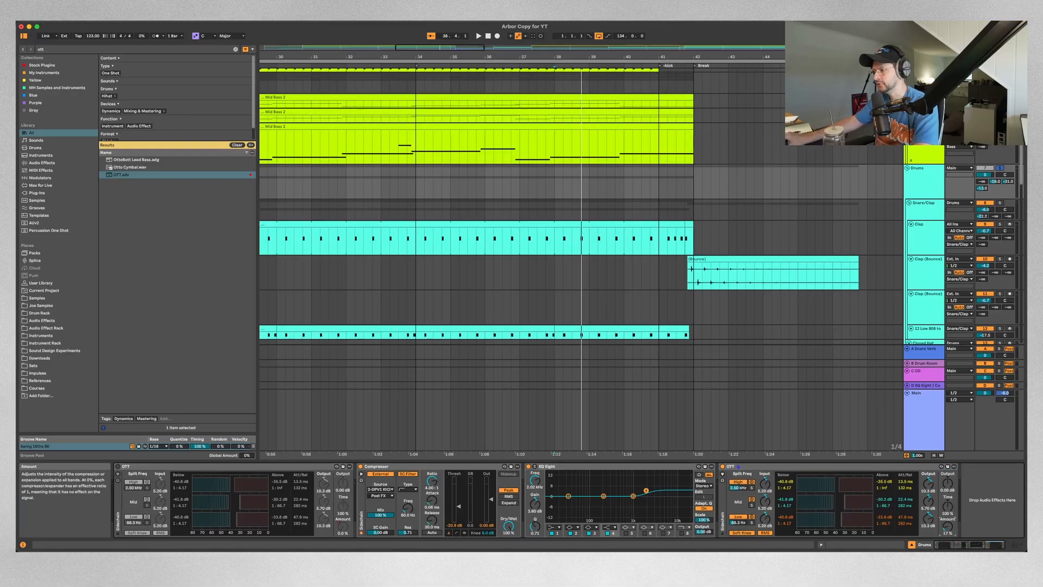
key(space)
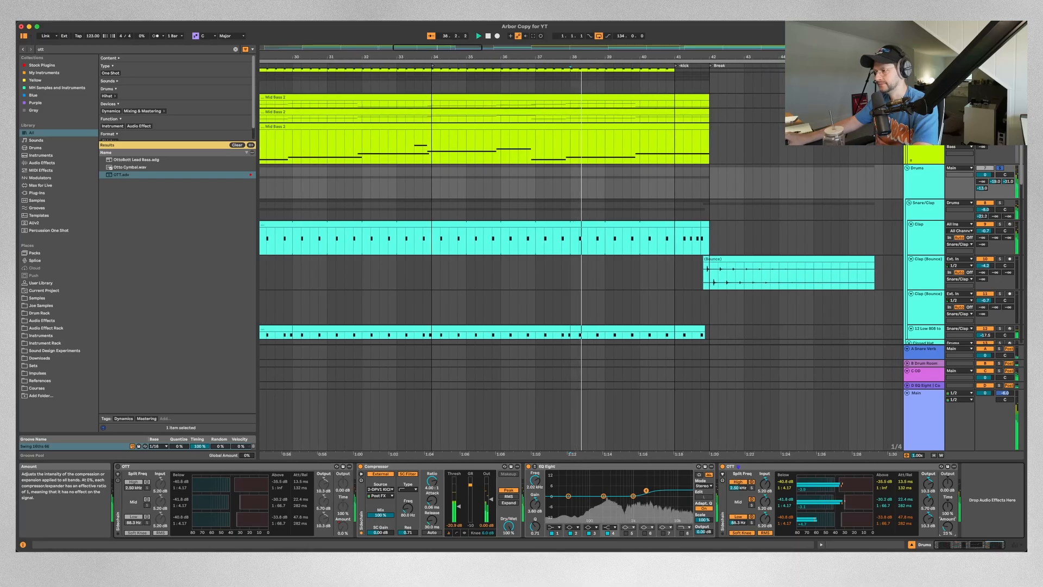
drag(949, 529, 949, 475)
key(space)
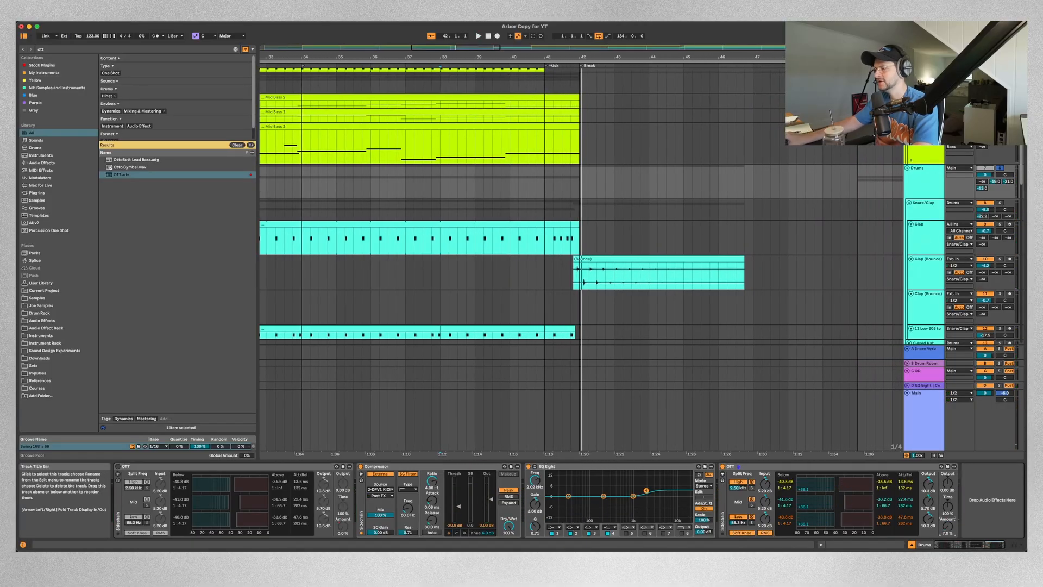
Automate the OTT Amount on the Drums group with a rising ramp from 40.1.1 to 42.1.1 and adjust its shape.
click(919, 186)
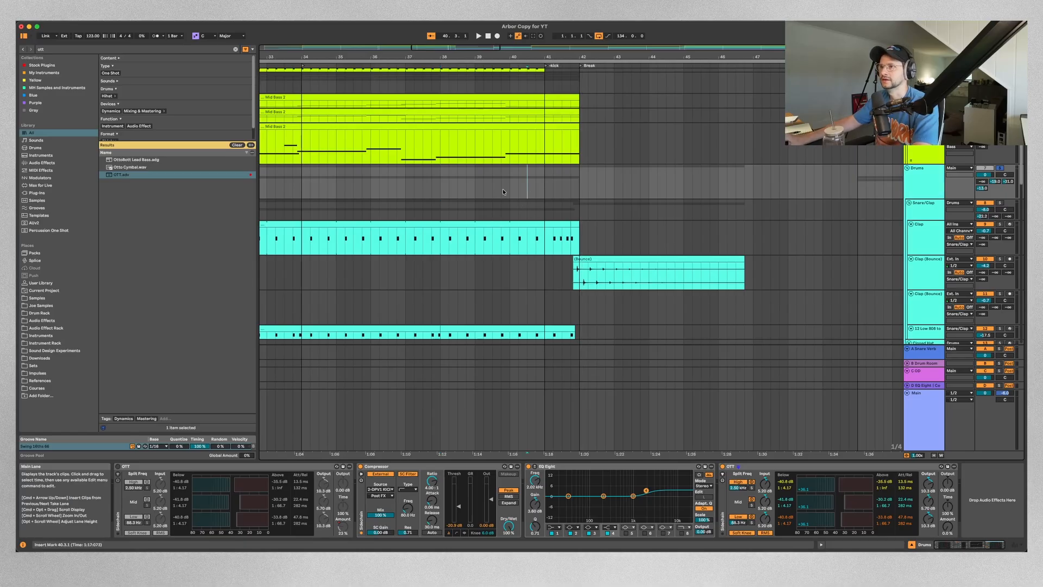
key(a)
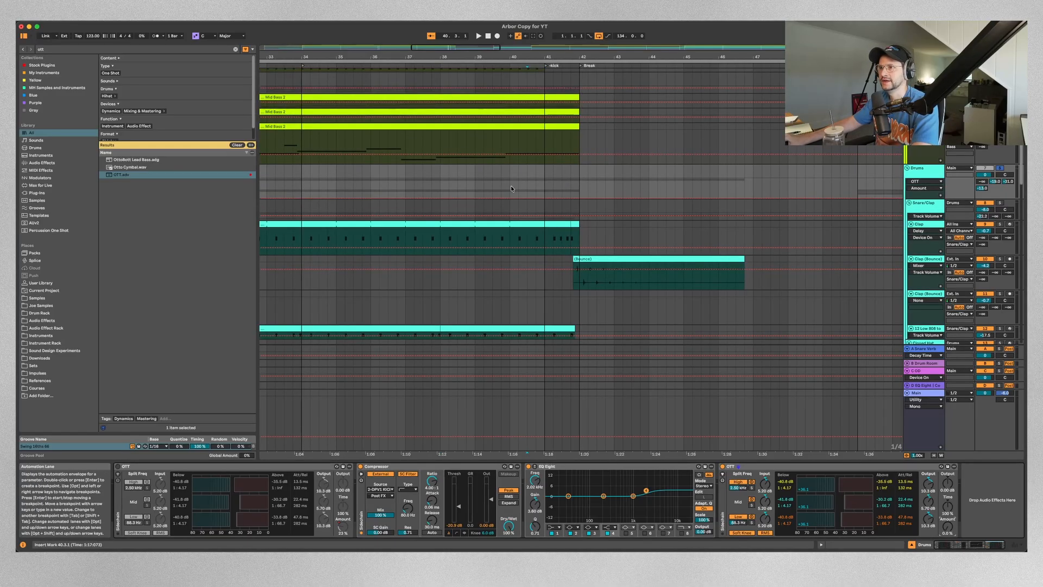
drag(511, 187, 565, 183)
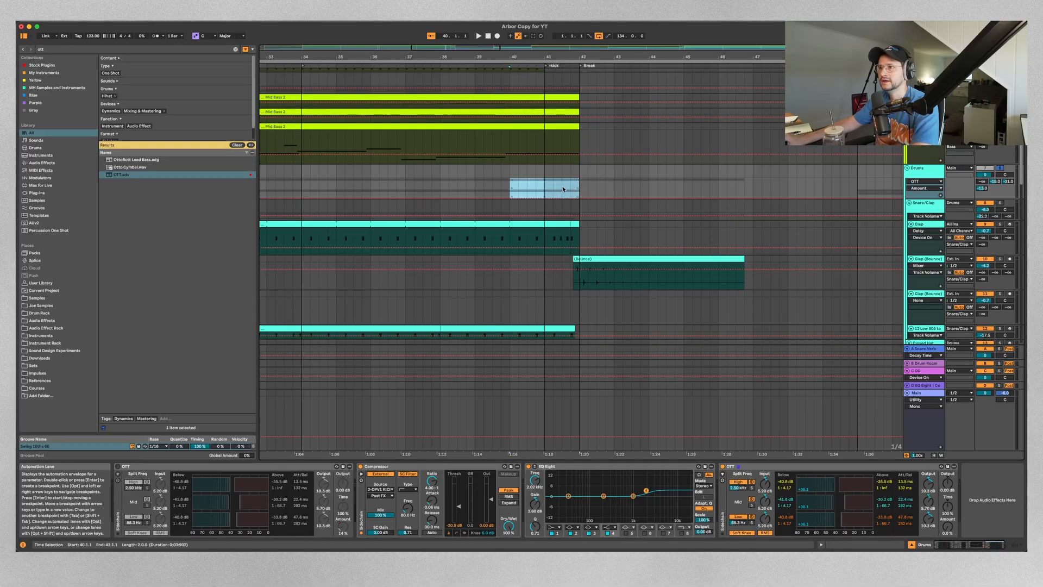
right_click(563, 188)
click(642, 338)
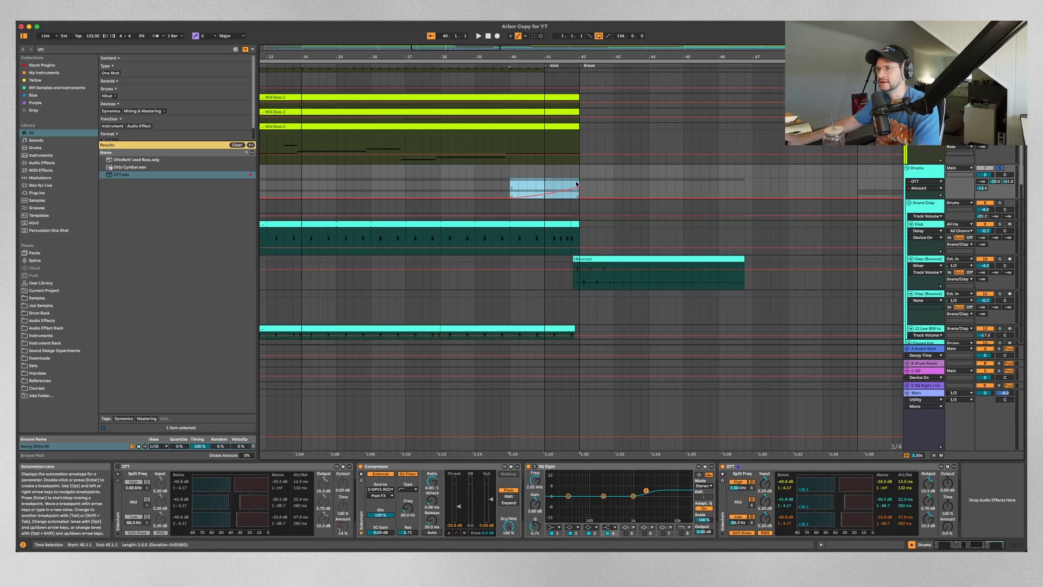
drag(577, 184, 577, 179)
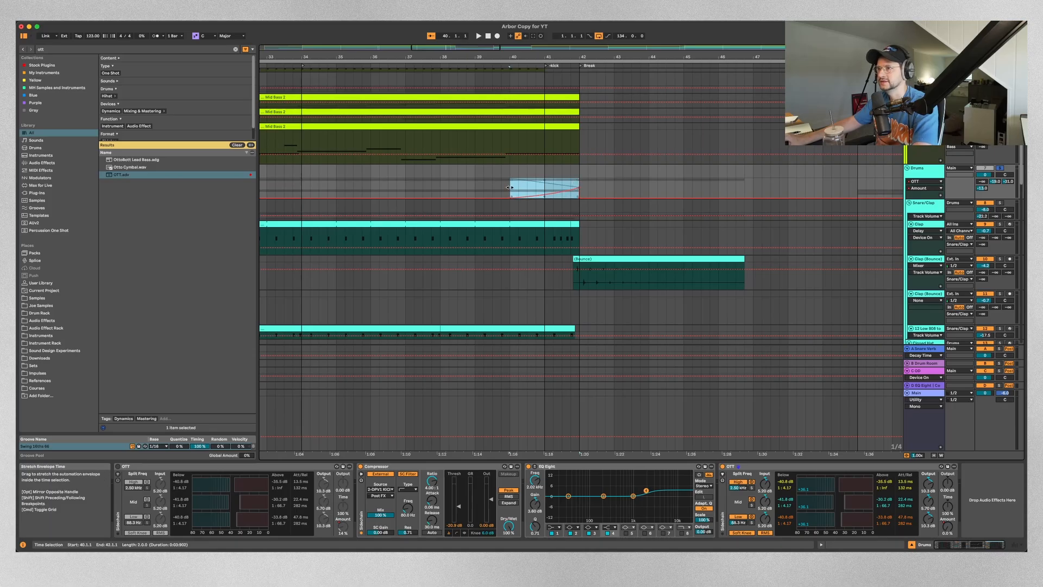
Play the soloed drums from bar 40, start the OTT Amount ramp slightly before bar 40, and replay.
key(a)
key(space)
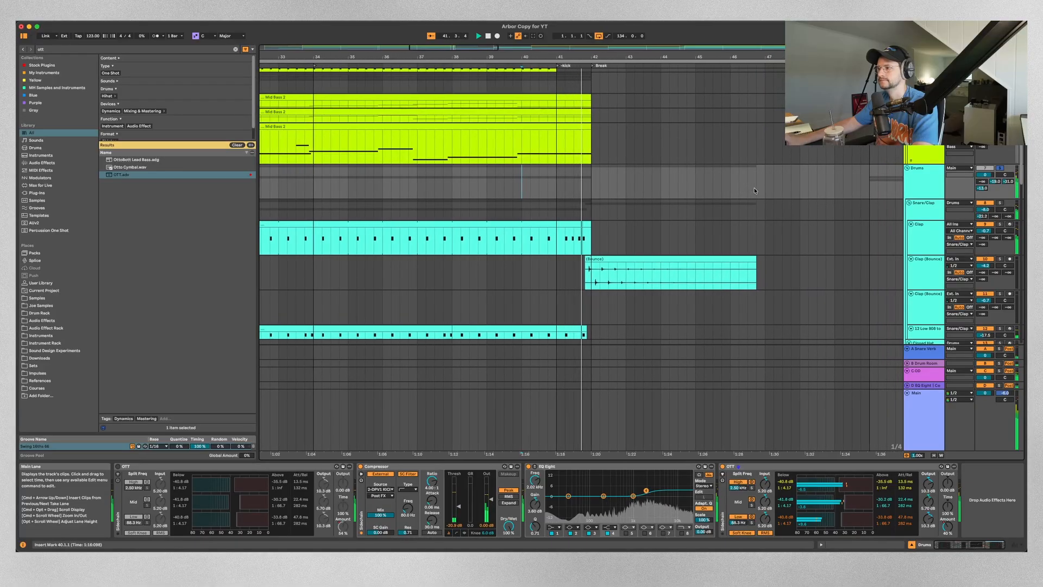
key(a)
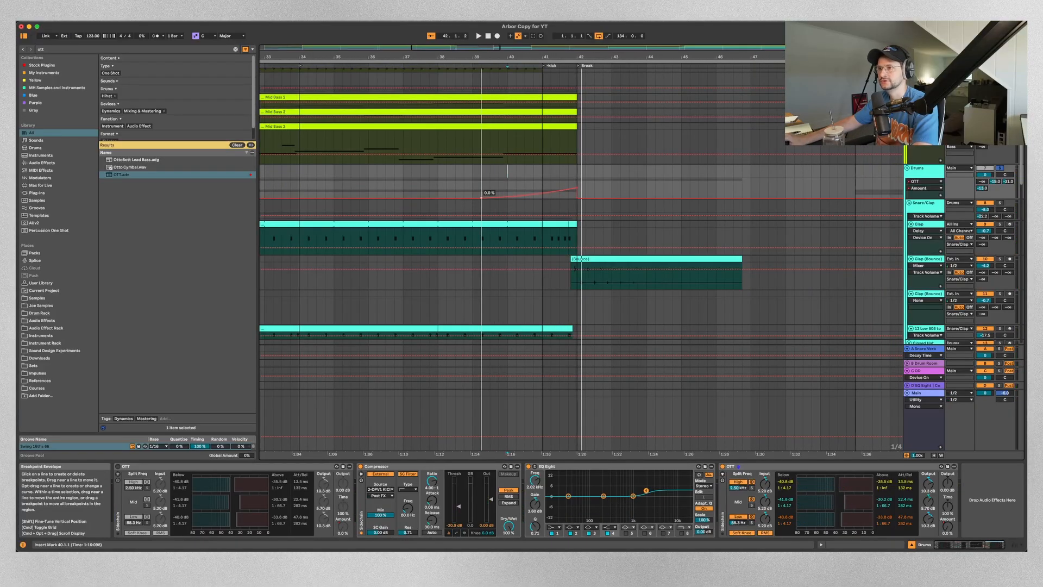
key(space)
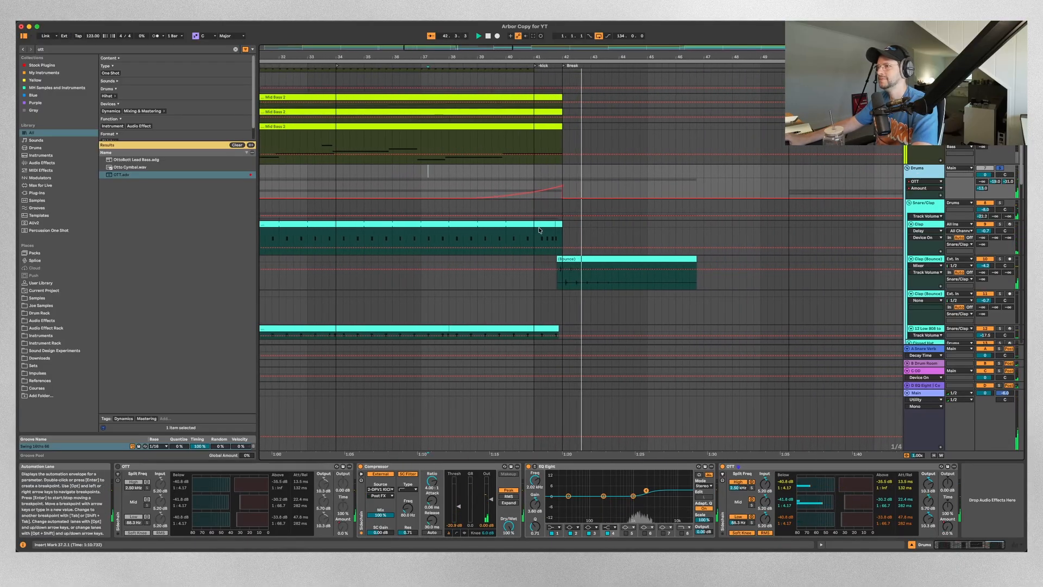
Hide the automation lanes, unsolo the Drums group, and play the full mix from bar 37 into the break.
key(a)
click(984, 168)
click(999, 168)
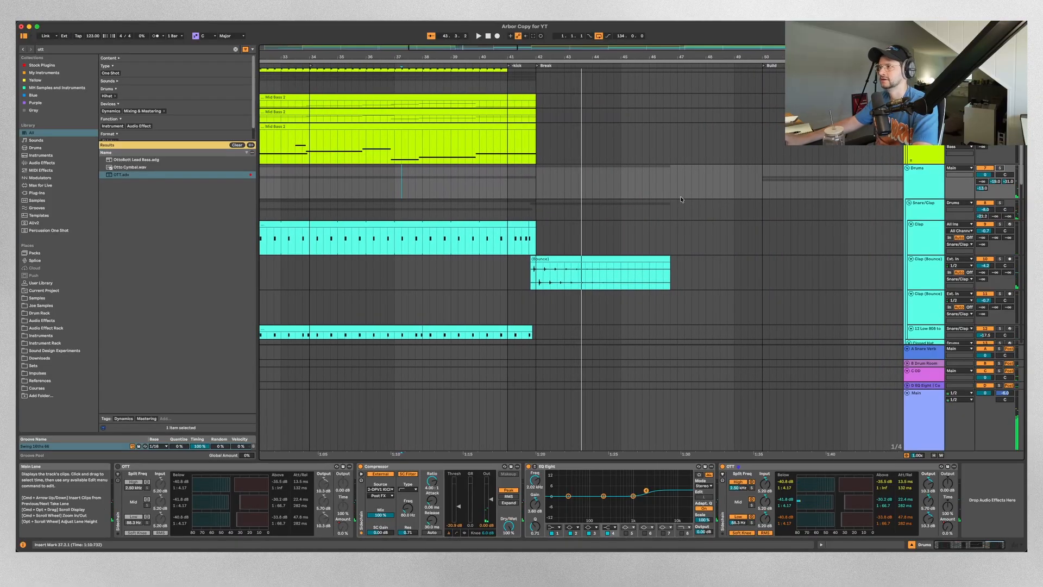
key(space)
key(space)
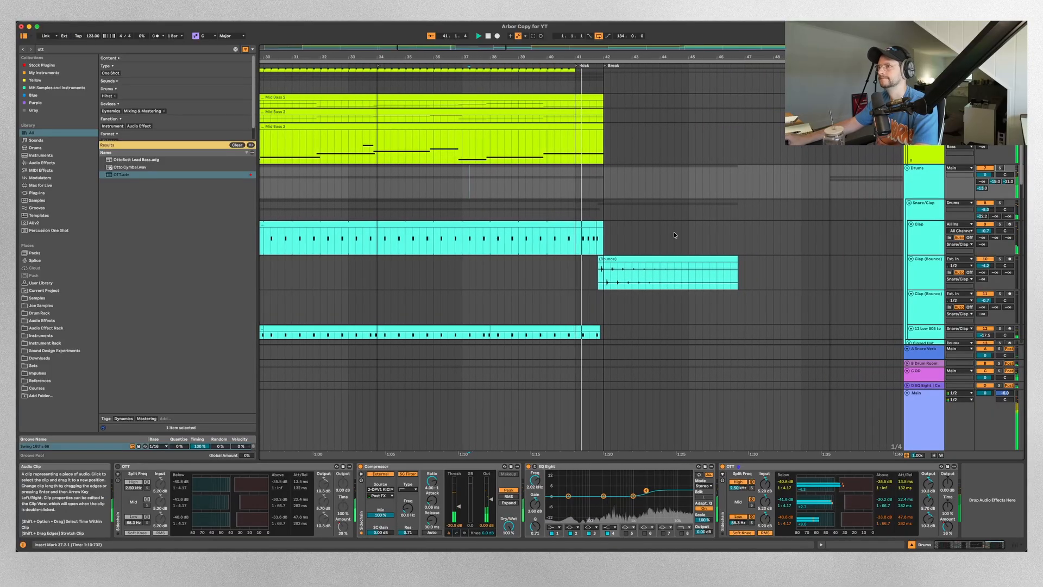
Check the OTT automation and the tracks around the break, and find where the Lead part ends.
scroll(654, 240, down, 1)
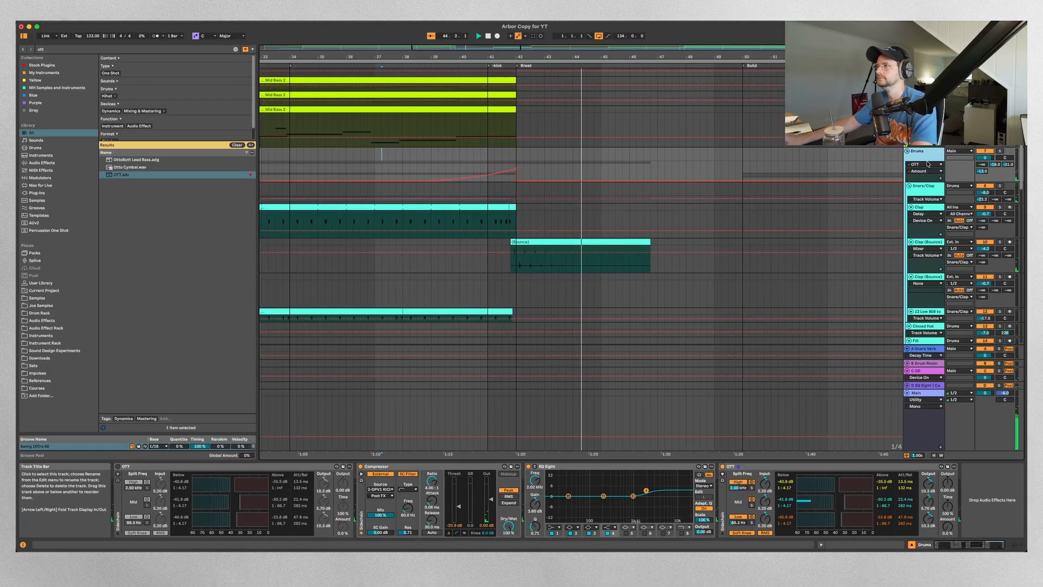
scroll(812, 201, down, 5)
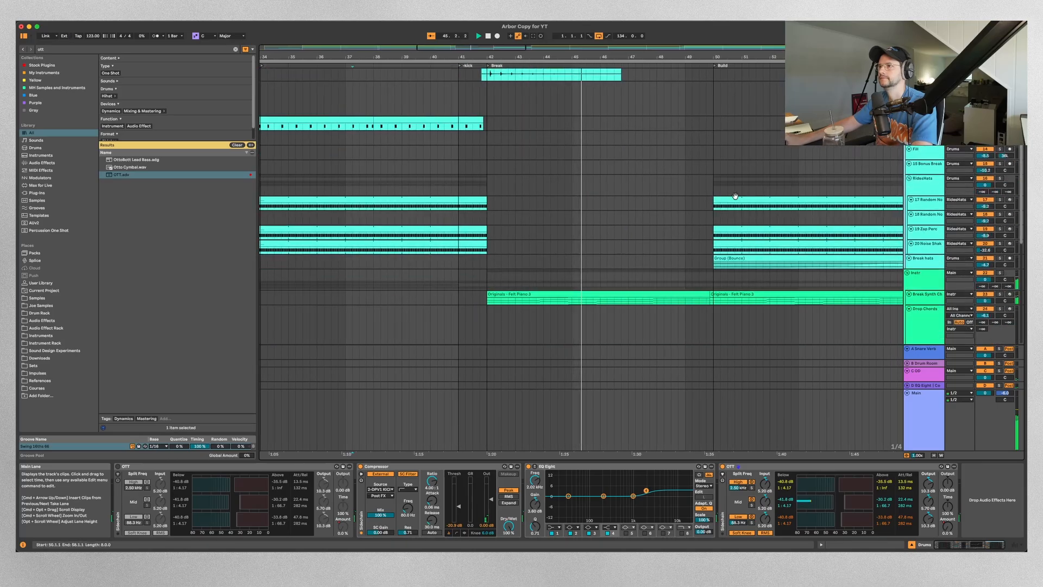
scroll(434, 227, down, 5)
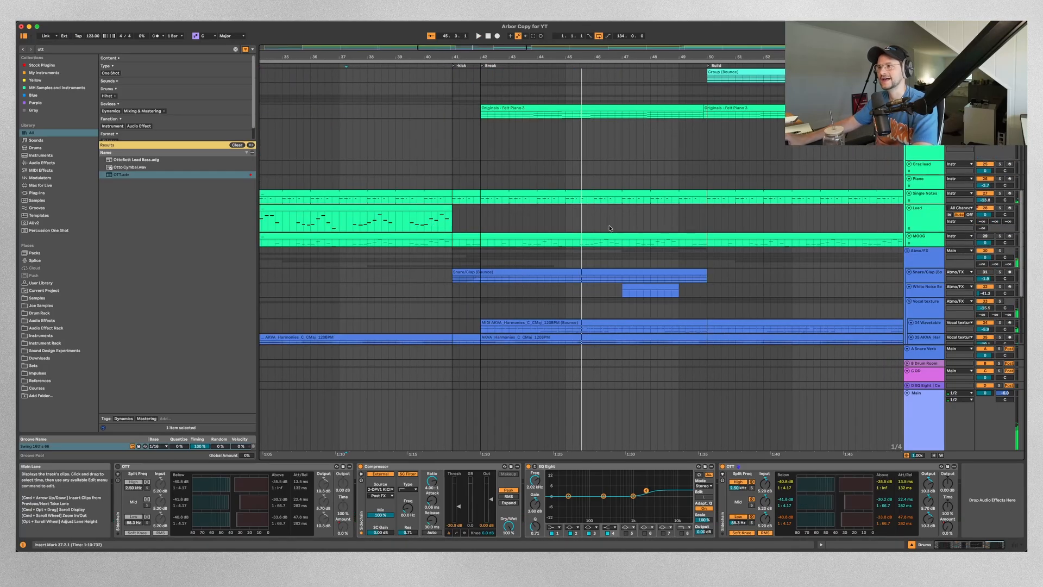
click(921, 227)
scroll(490, 155, up, 8)
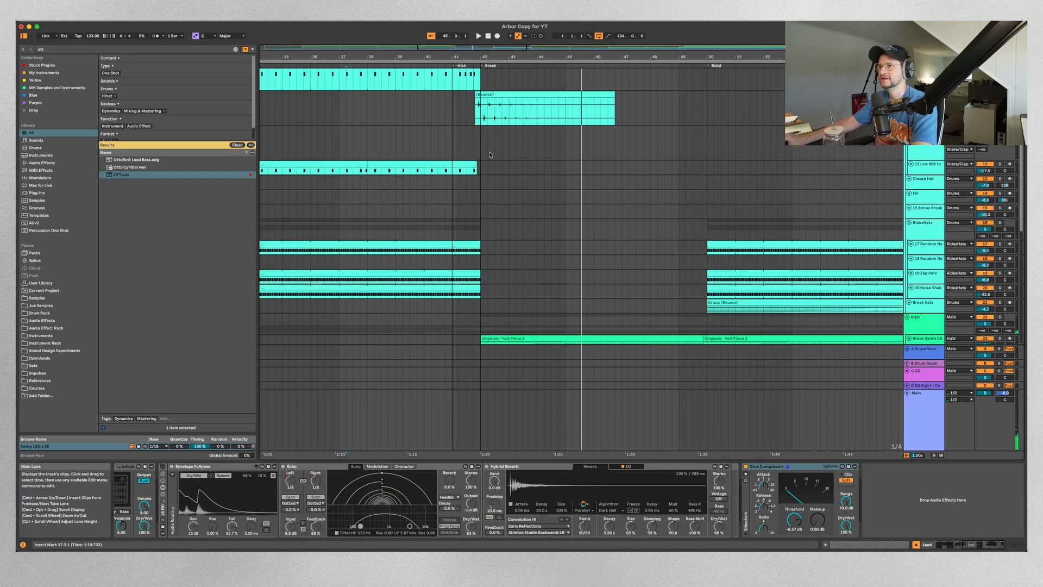
click(622, 118)
scroll(598, 130, down, 6)
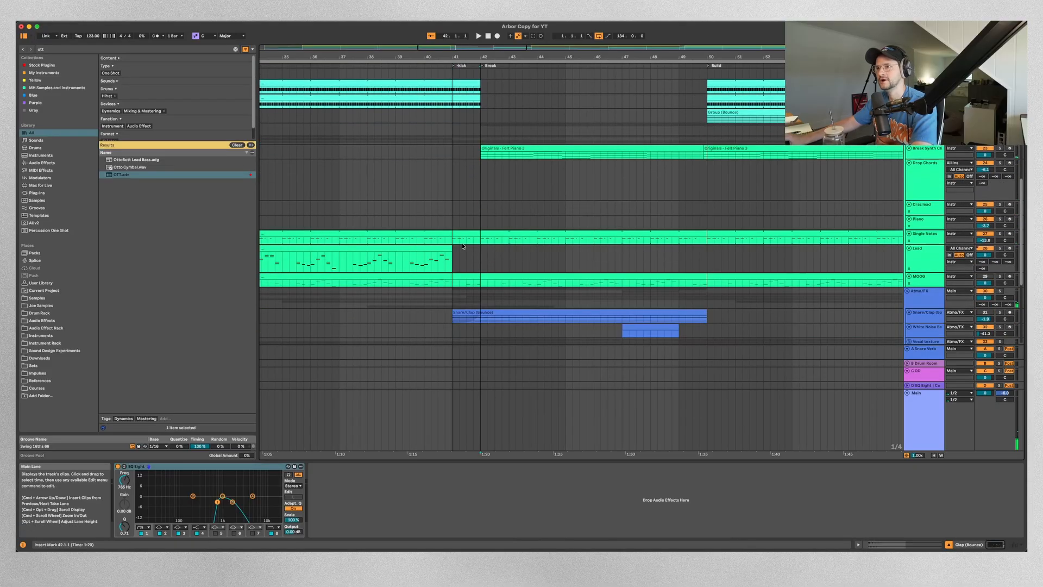
click(429, 262)
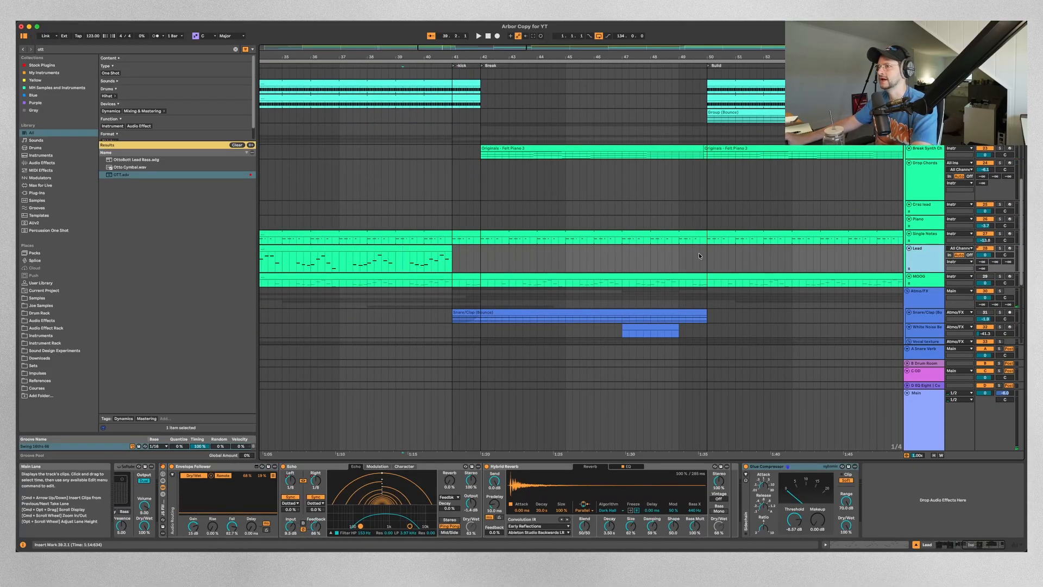
Solo the Lead track and play its last phrases into the break while reviewing its effects chain.
click(1002, 249)
key(space)
scroll(680, 323, up, 3)
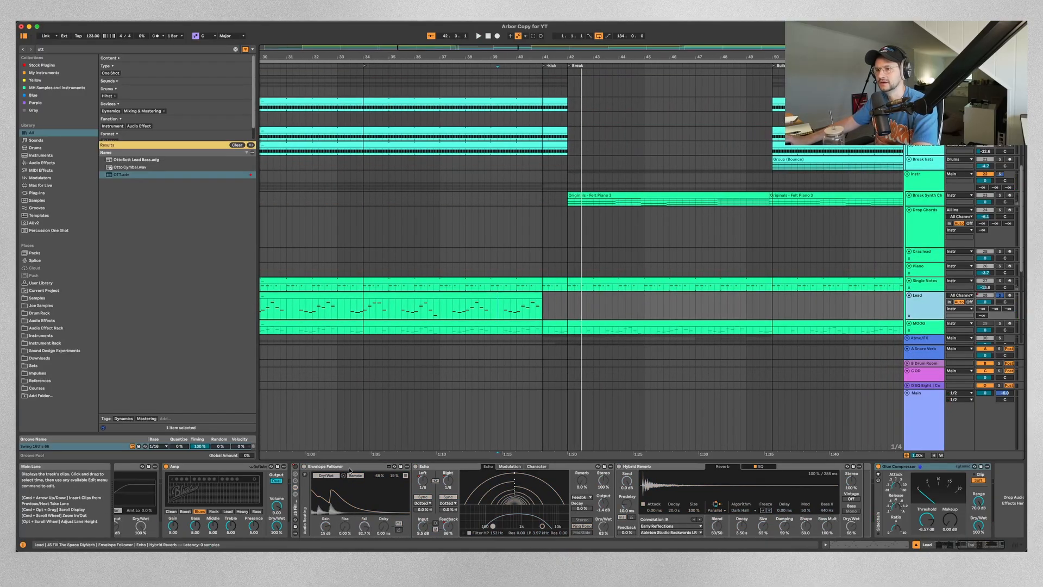
click(537, 447)
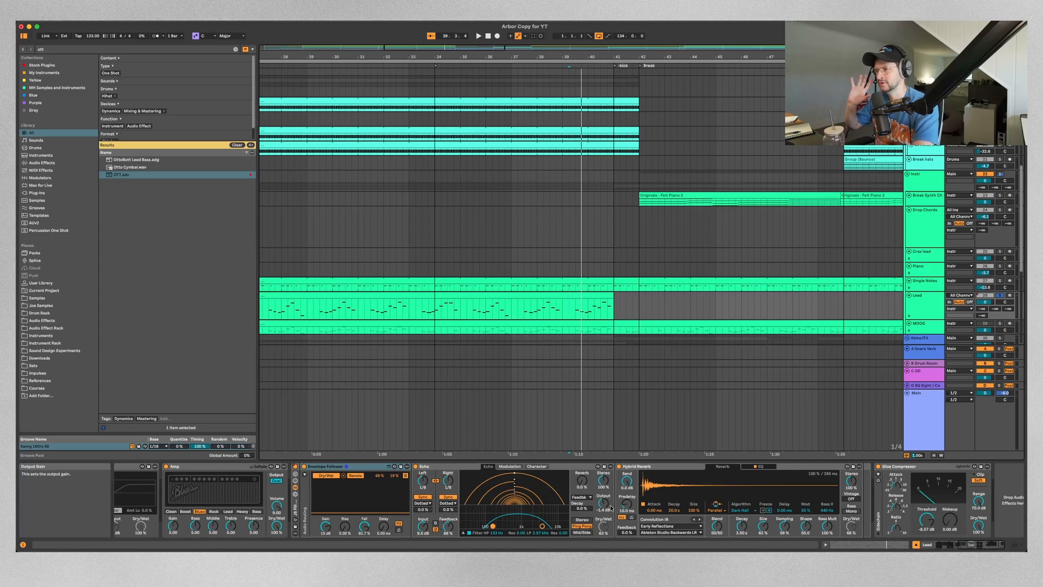
key(space)
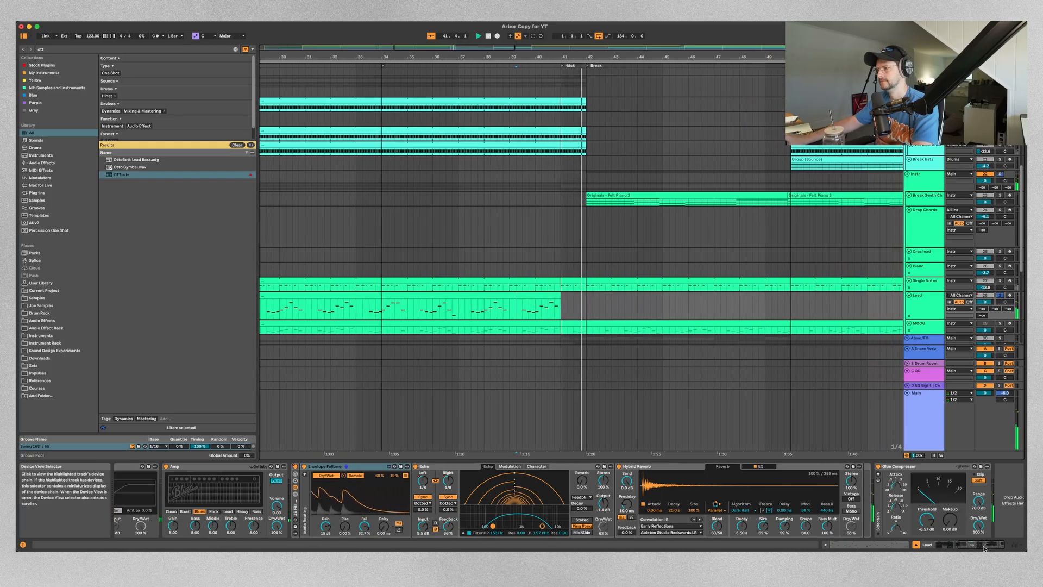
scroll(869, 497, right, 3)
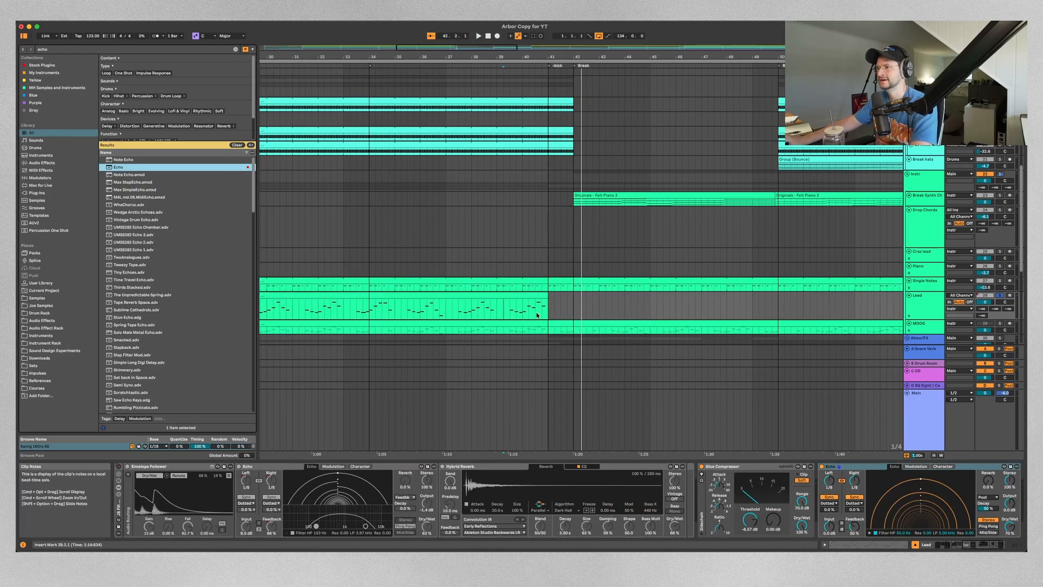
click(545, 314)
key(space)
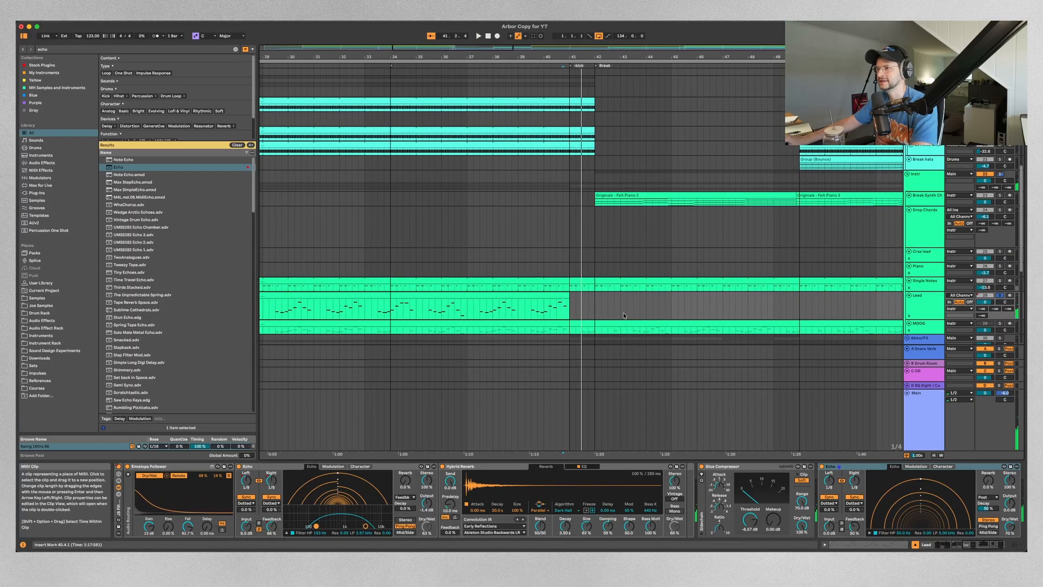
Raise the feedback, reverb amount and delay-time modulation of the Lead's last Echo, and open its Character settings.
drag(857, 528, 857, 510)
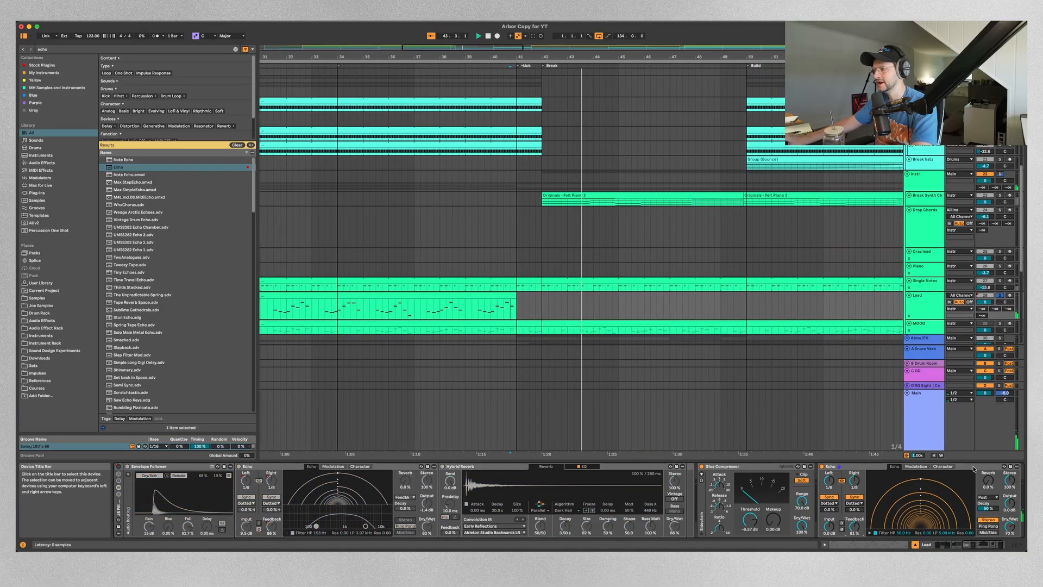
drag(989, 481, 988, 465)
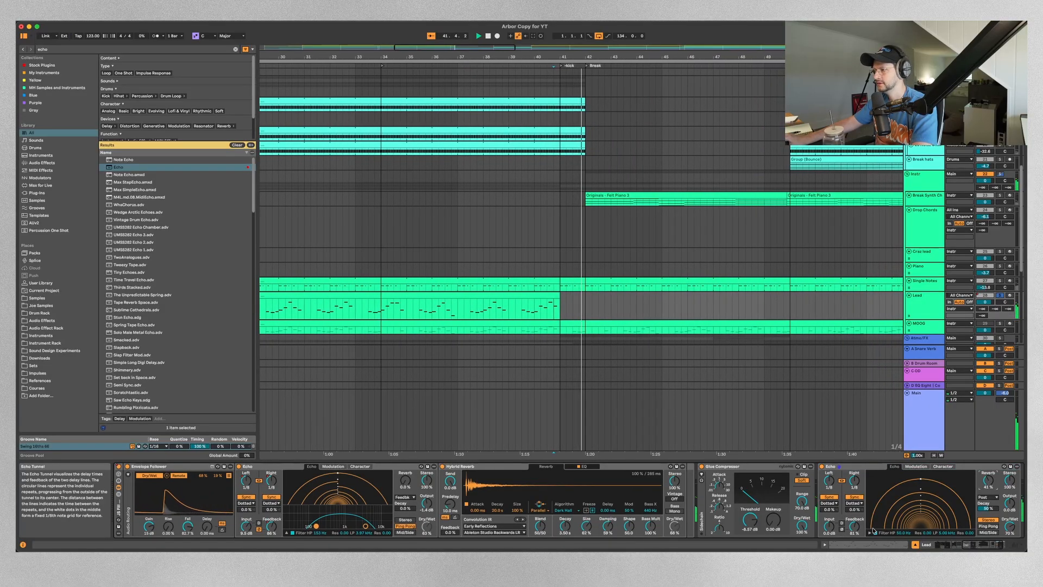
click(915, 466)
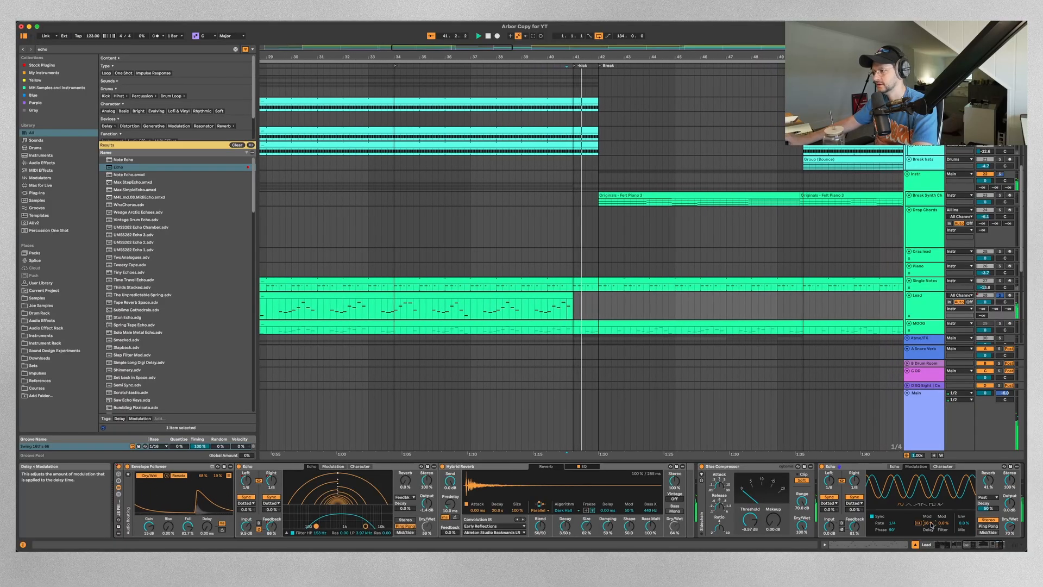
drag(926, 520, 931, 524)
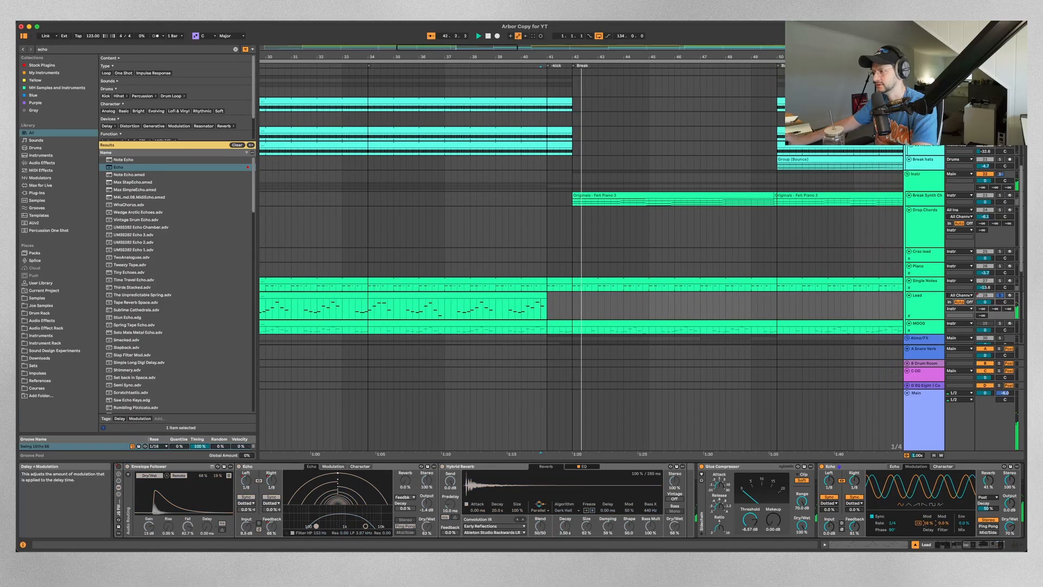
click(943, 466)
Bounce the Lead's echo tail from 40.4.1 to 49.1.1 onto a new audio track, and turn off the added Echo on the Lead.
click(550, 308)
key(space)
key(super+alt+b)
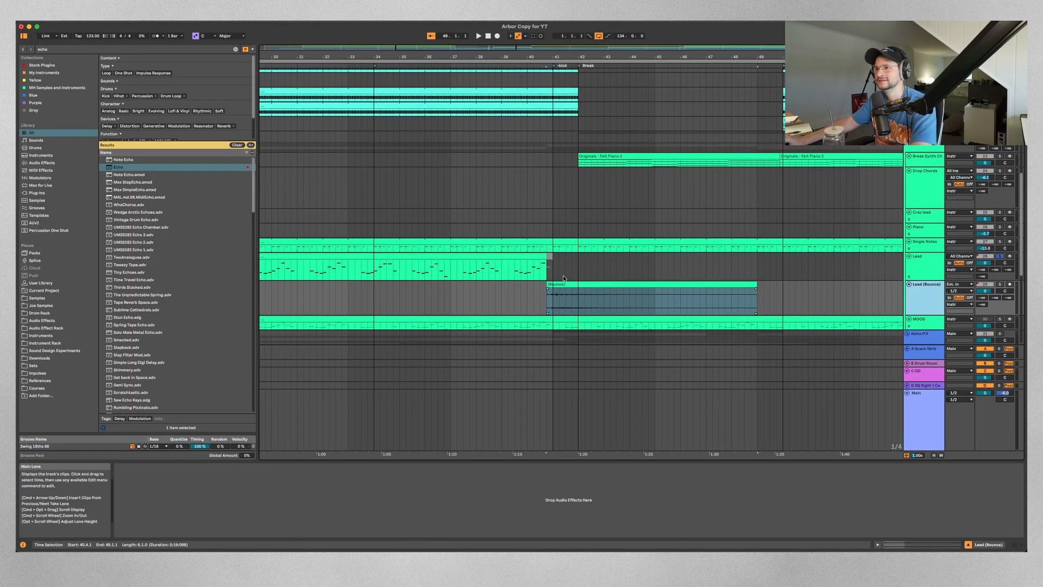
drag(553, 261, 551, 258)
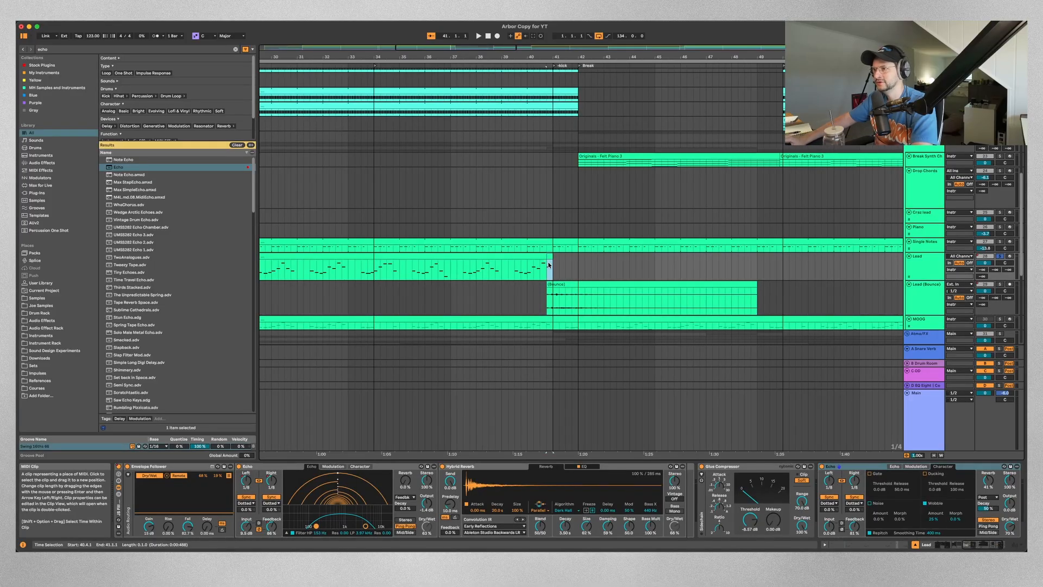
click(822, 466)
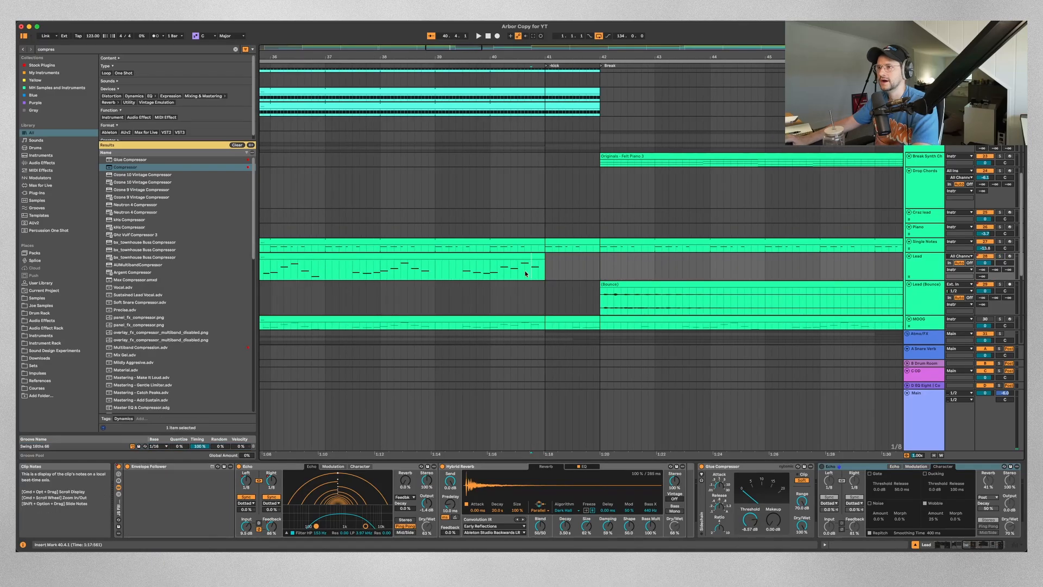
Play the bounced lead echo from the start of the break and set the Lead (Bounce) track volume to -5.4 dB.
scroll(533, 275, down, 3)
click(626, 259)
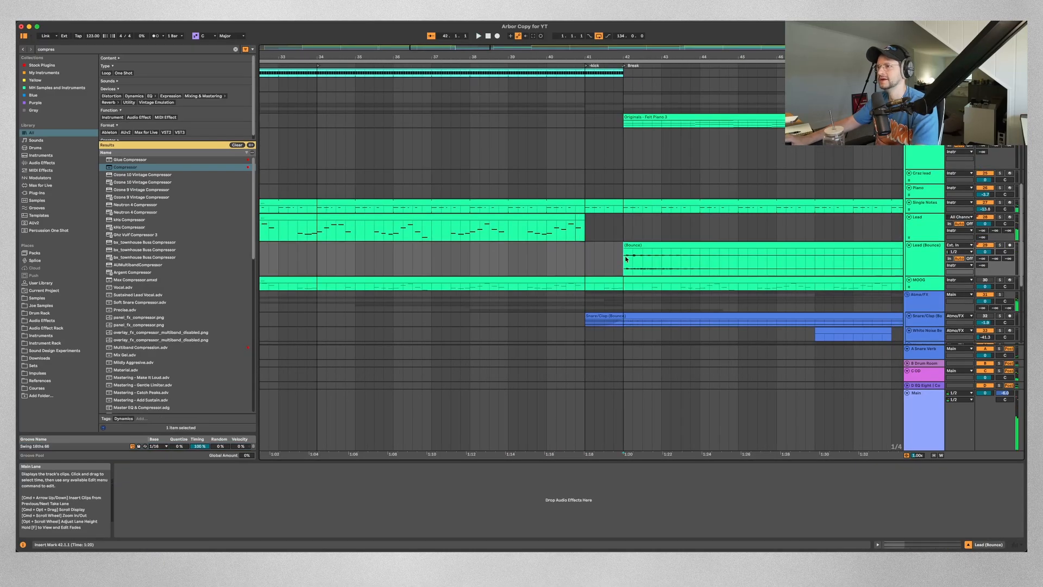
key(space)
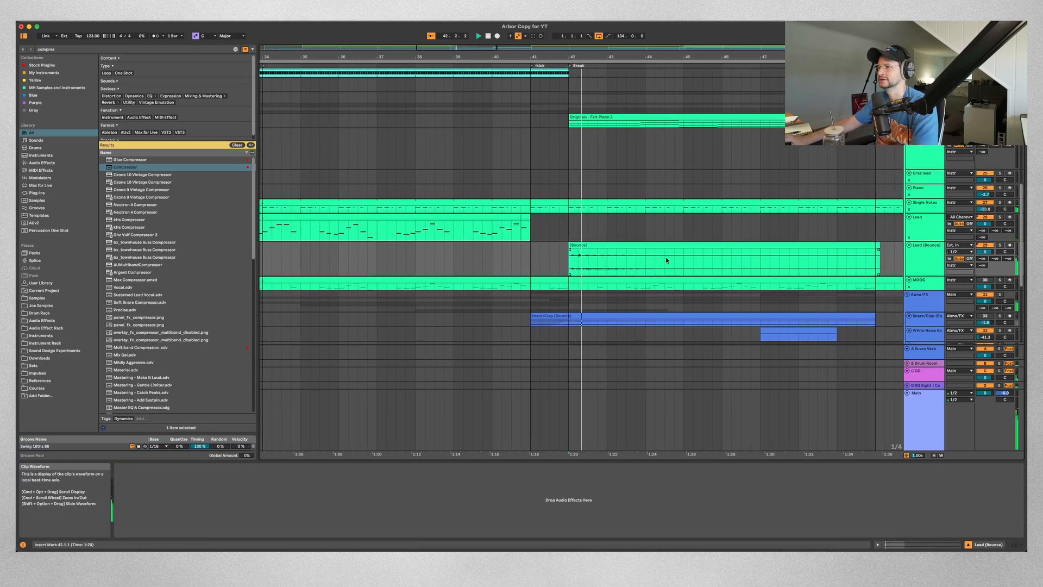
click(492, 264)
key(space)
key(space)
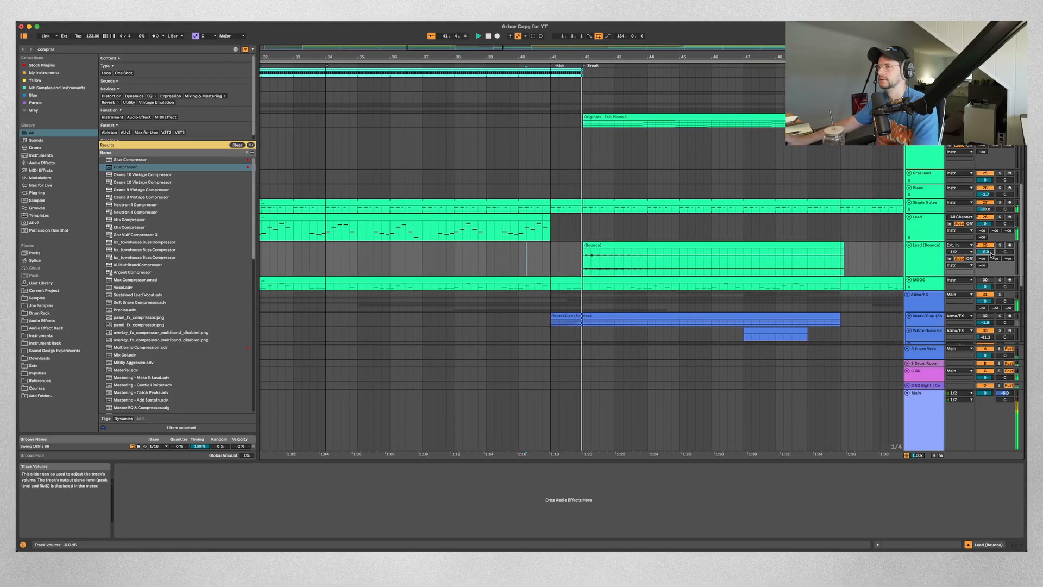
drag(992, 252, 991, 255)
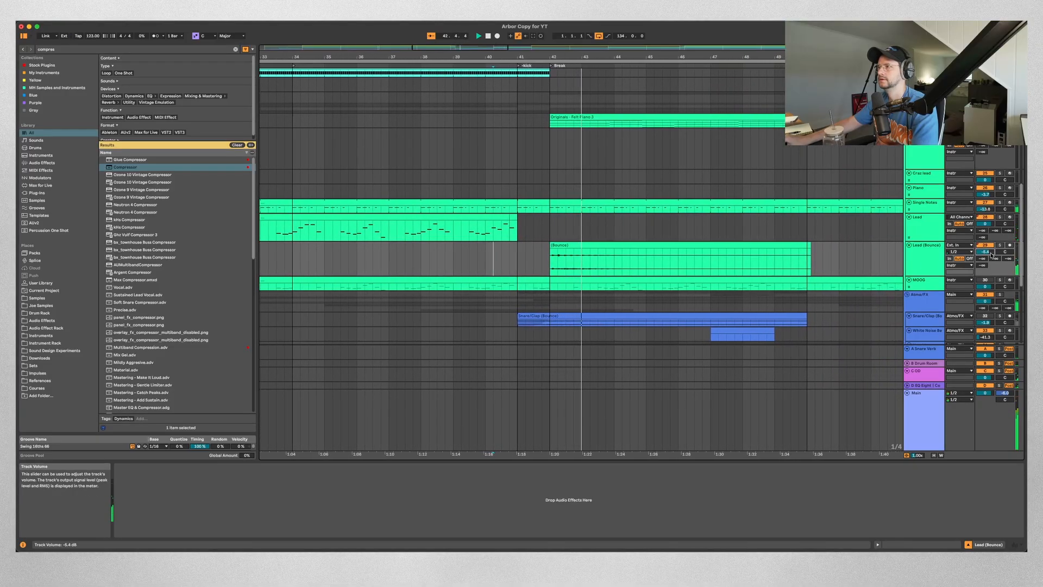
Move the Lead (Bounce) track into the Atmo/FX group and trim its clip to end at 50.1.1.
scroll(710, 269, down, 5)
scroll(710, 267, down, 5)
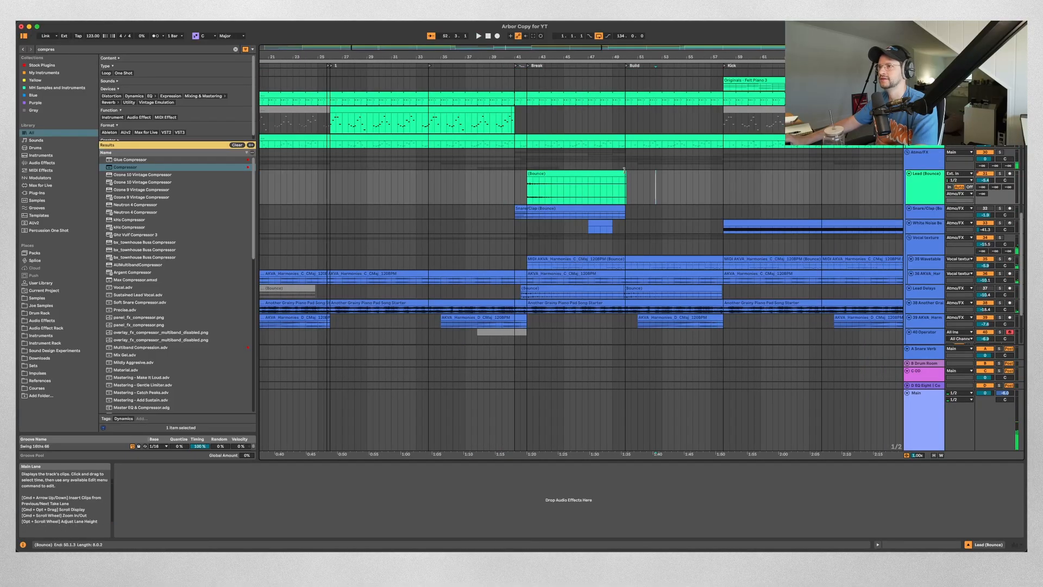
drag(624, 170, 623, 171)
Move the Clap (Bounce) track into the Atmo/FX group and name the bounced tracks Lead Echoes, Snare Echoes and Noise Riser.
scroll(586, 191, up, 10)
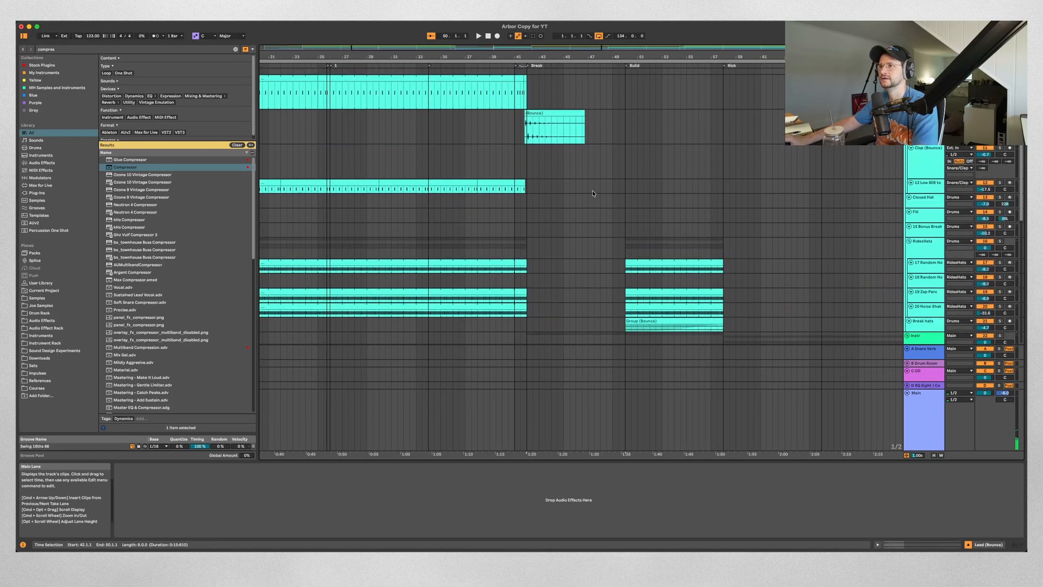
scroll(592, 190, up, 3)
click(925, 157)
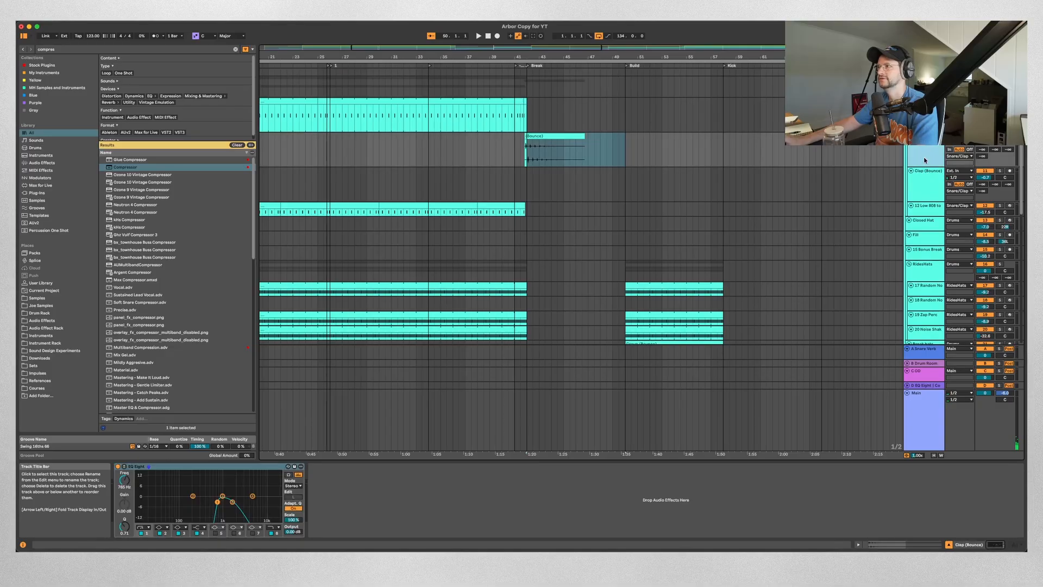
scroll(930, 281, down, 10)
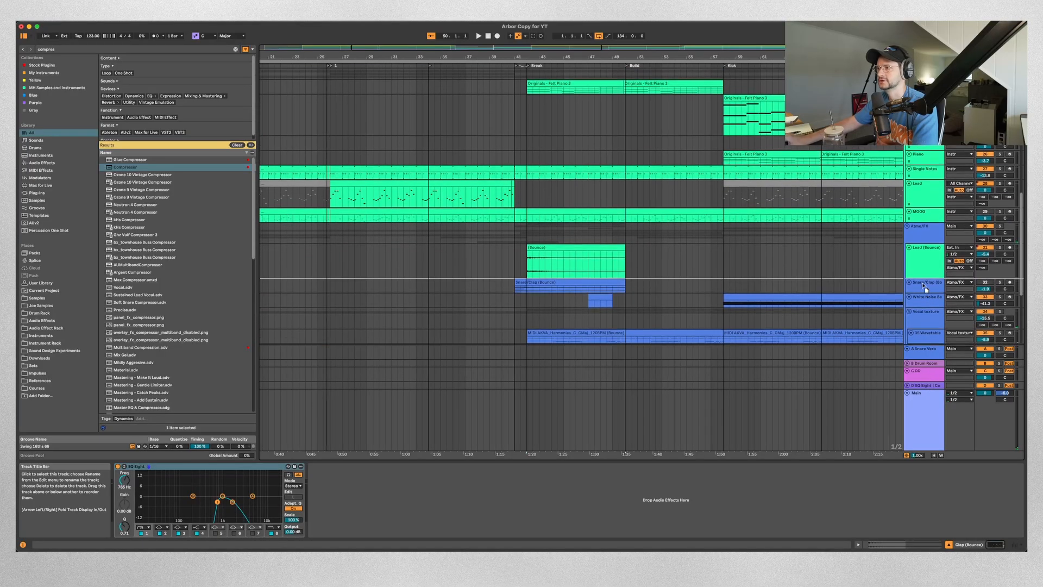
Play the full mix from 34.1.1 through the transition into the break.
click(432, 304)
scroll(707, 246, up, 5)
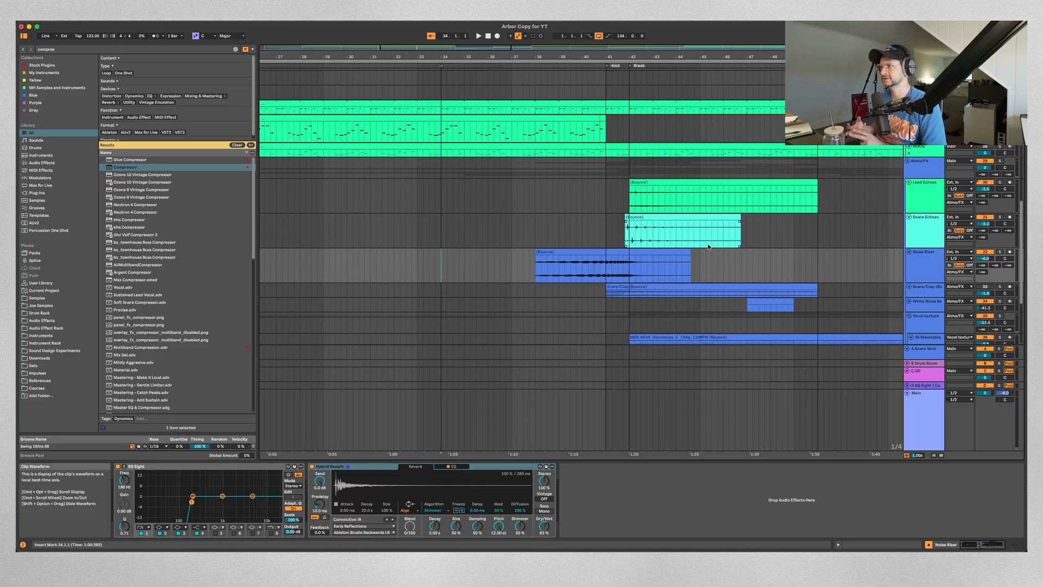
key(space)
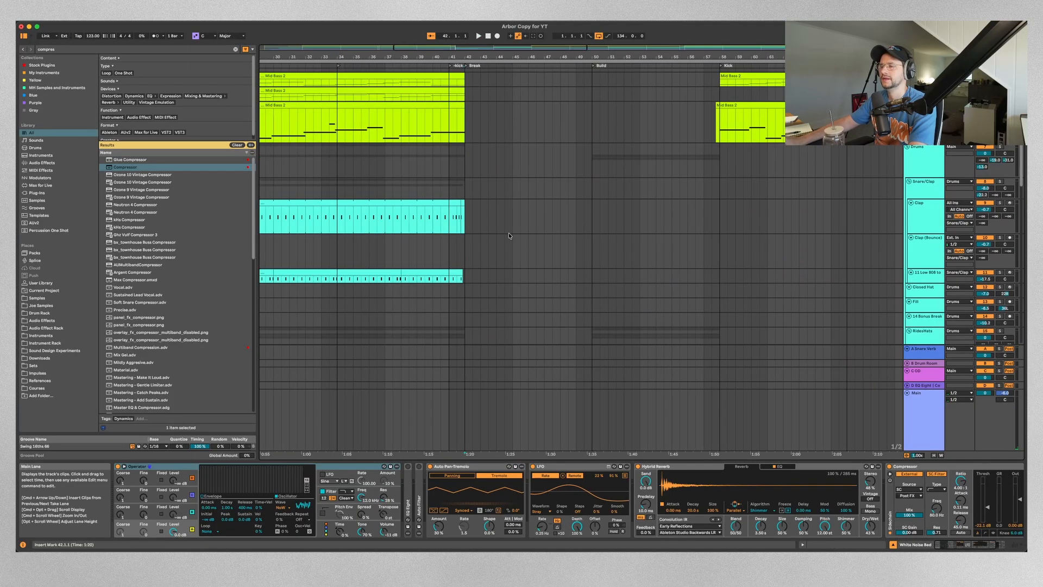
Examine the drum, instrument and Atmo/FX tracks around the start of the break.
scroll(508, 232, down, 5)
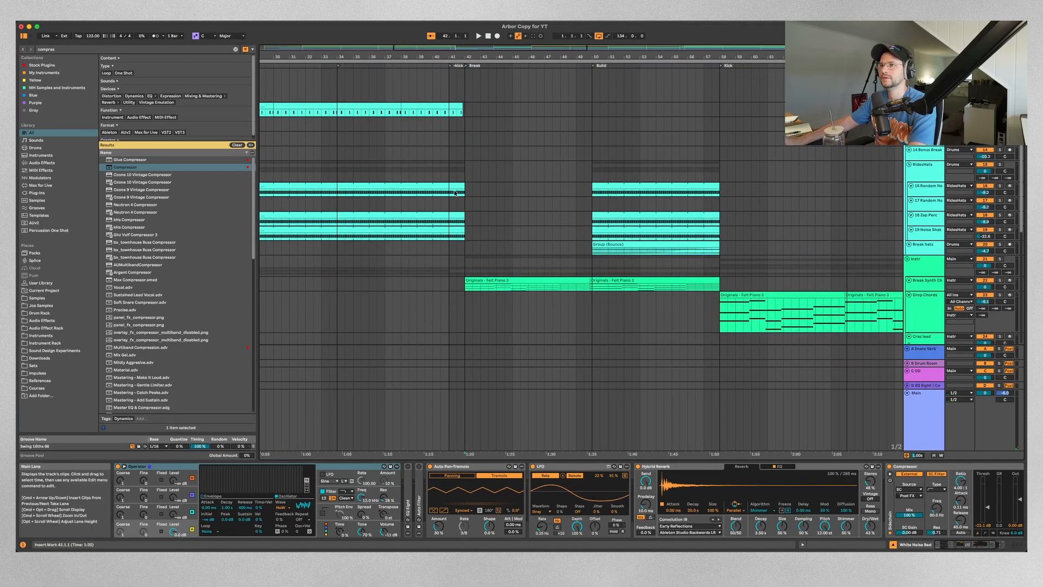
scroll(505, 235, up, 3)
scroll(504, 239, up, 3)
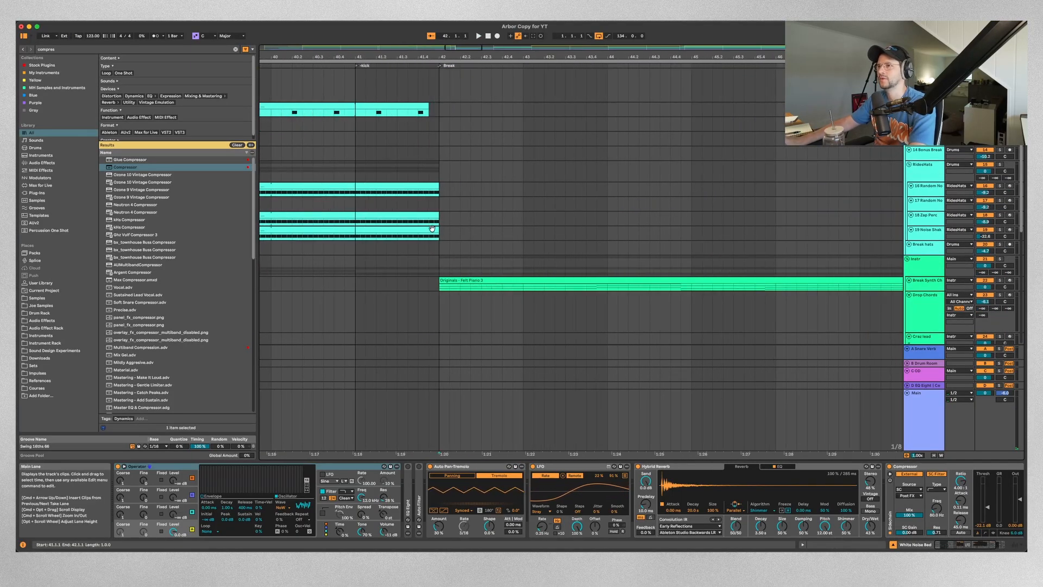
scroll(441, 241, down, 4)
scroll(445, 272, down, 8)
scroll(444, 273, down, 4)
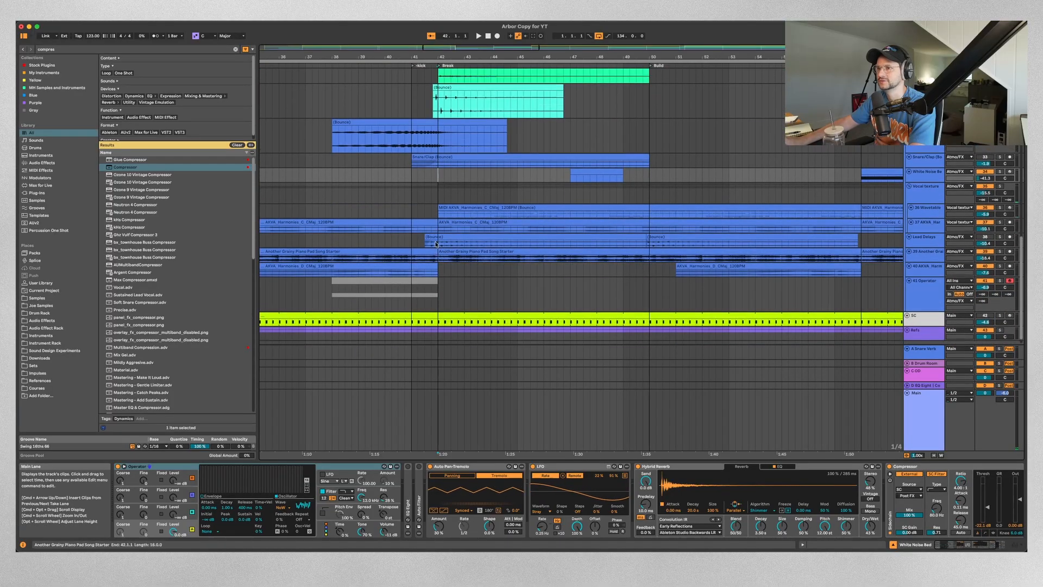
Copy one beat of the soloed Closed Hat from 90.1.1 to the break, shifted half a beat early so the hit lands on 42.1.1.
scroll(435, 240, up, 12)
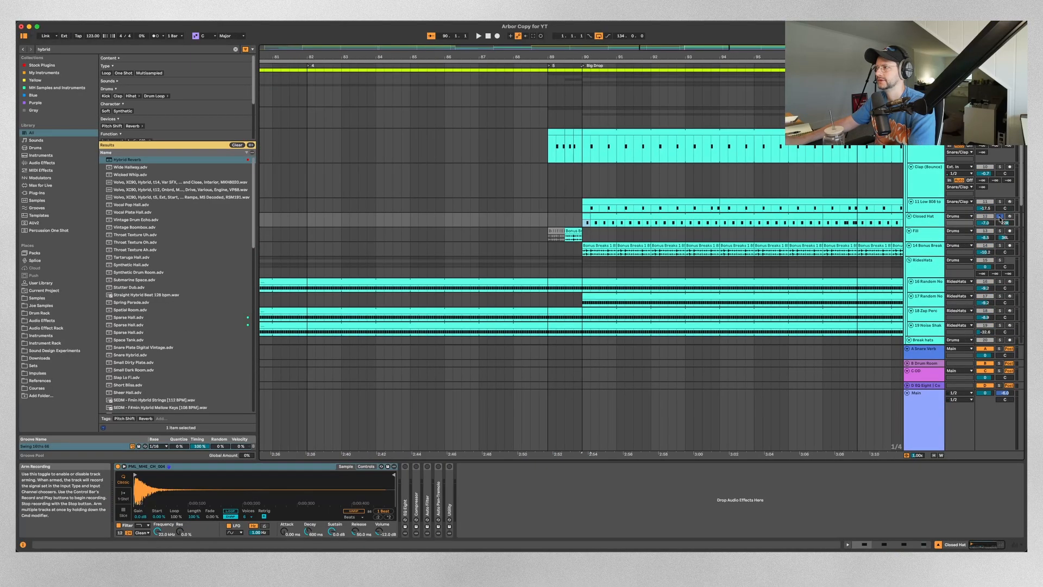
scroll(577, 244, down, 5)
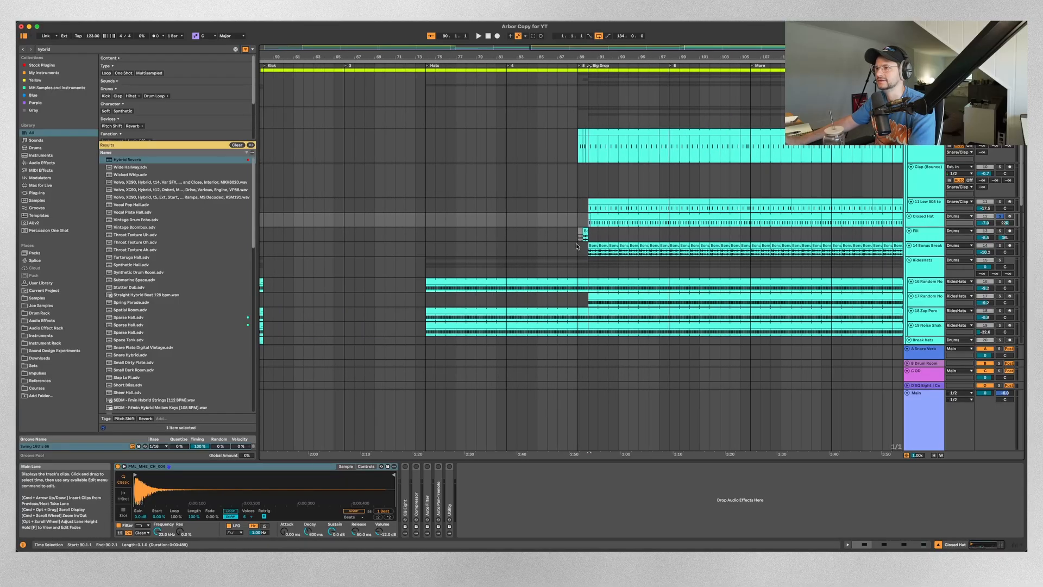
scroll(560, 224, down, 3)
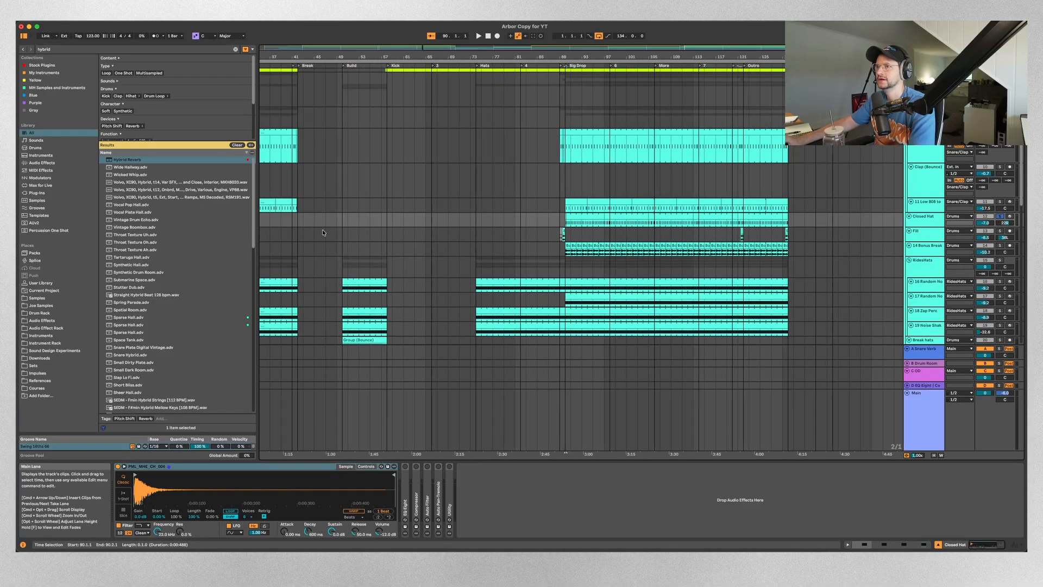
scroll(292, 223, up, 8)
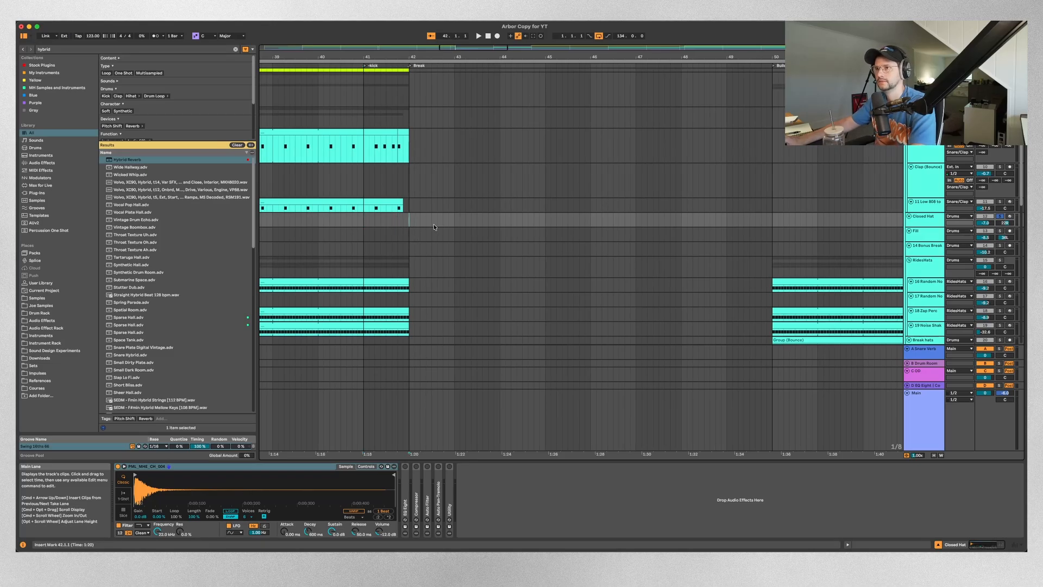
key(space)
scroll(458, 235, up, 3)
key(space)
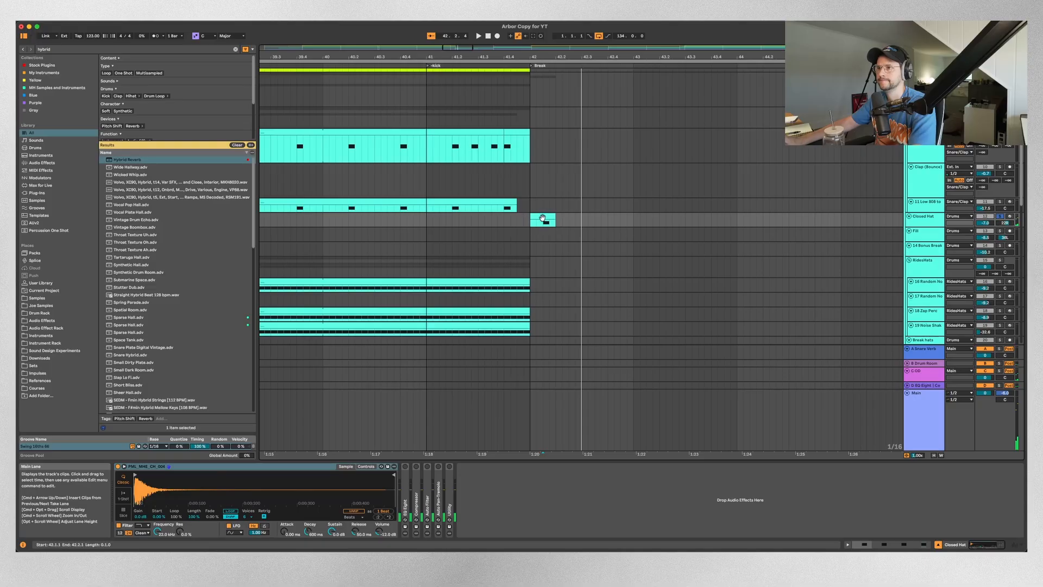
drag(544, 218, 531, 220)
scroll(799, 246, down, 5)
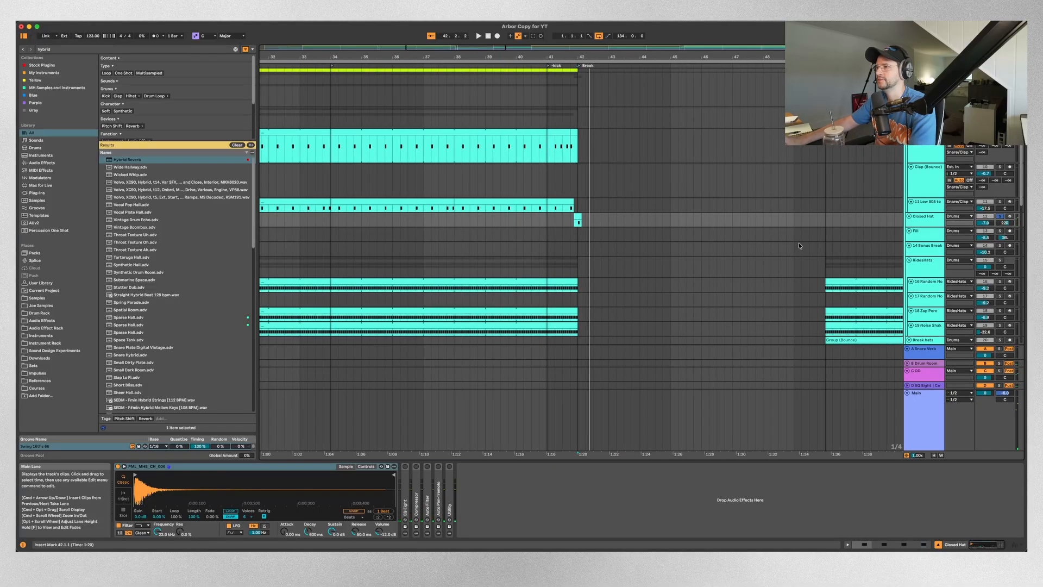
Add Hybrid Reverb to the Closed Hat with Algorithm routing, and lengthen its decay to about 31 s.
double_click(82, 47)
double_click(137, 159)
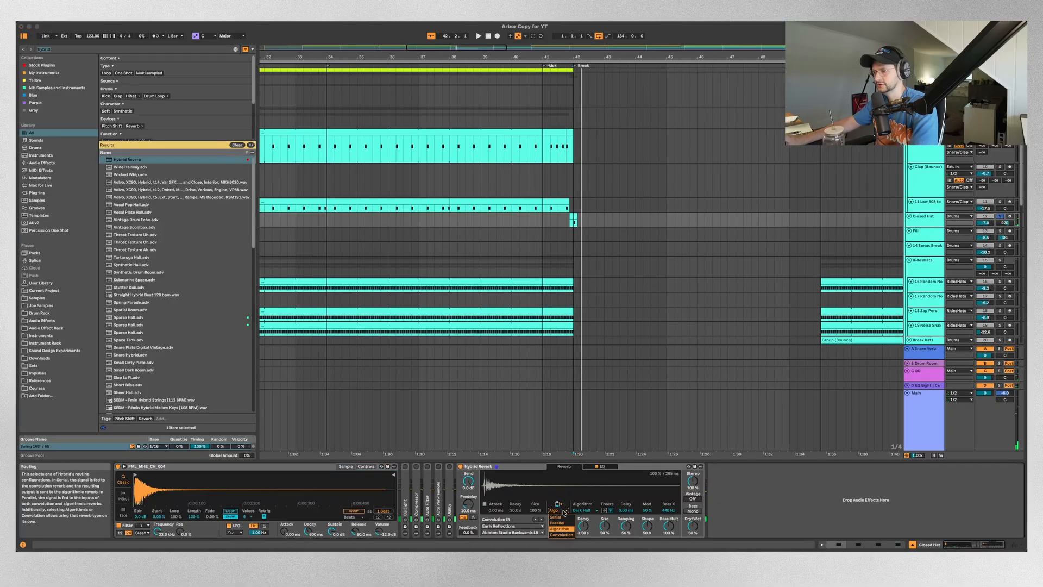
click(596, 517)
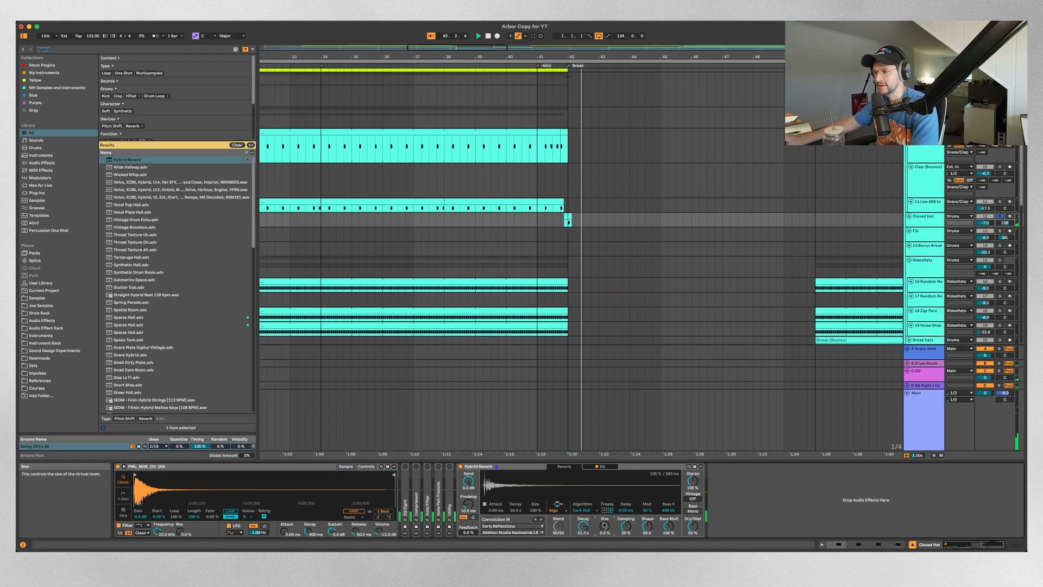
drag(584, 526, 605, 538)
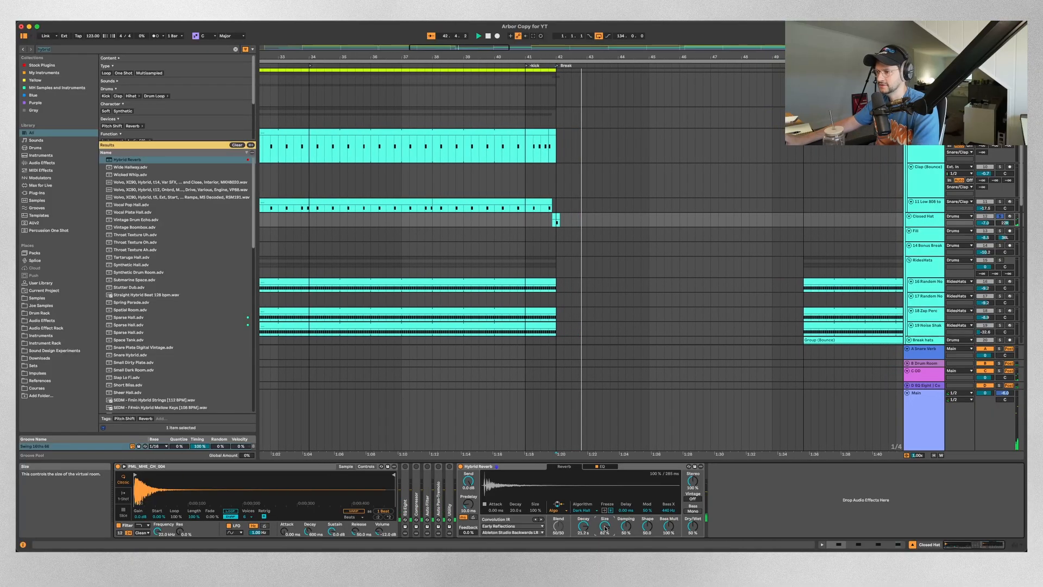
Sweep the Hybrid Reverb's Size while playing the hat hit, and lower its Damping to about 19%.
drag(604, 526, 605, 528)
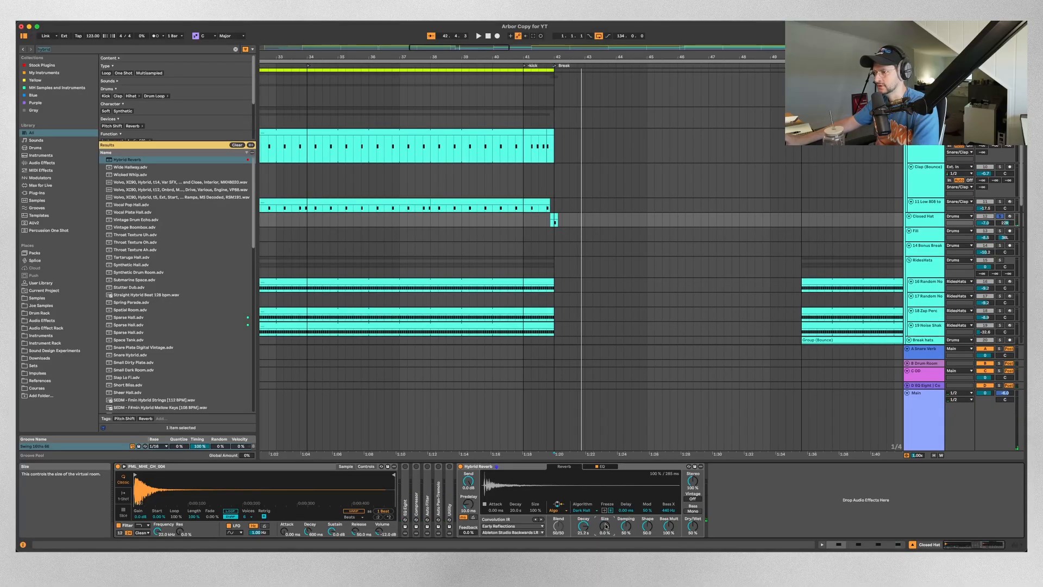
key(space)
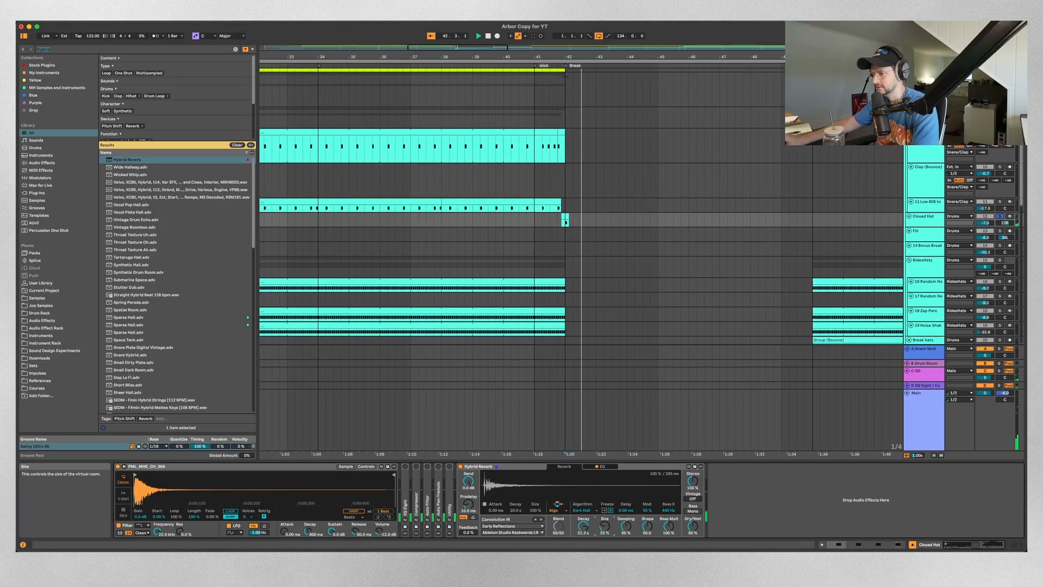
drag(604, 526, 625, 530)
key(space)
key(space)
key(space)
key(space)
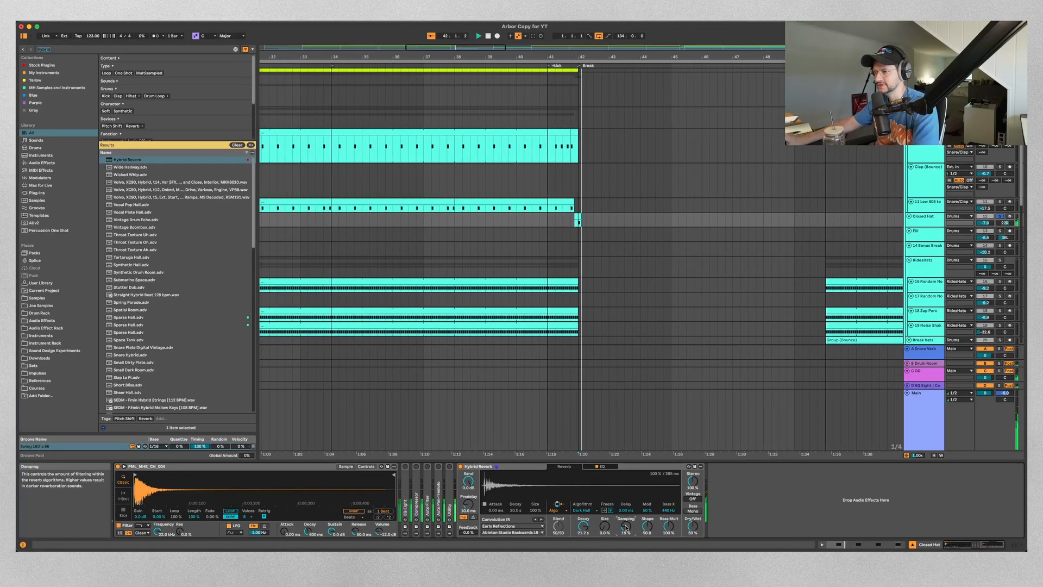
Try the Quartz algorithm in the Closed Hat's Hybrid Reverb while playing the hit.
click(584, 510)
click(586, 523)
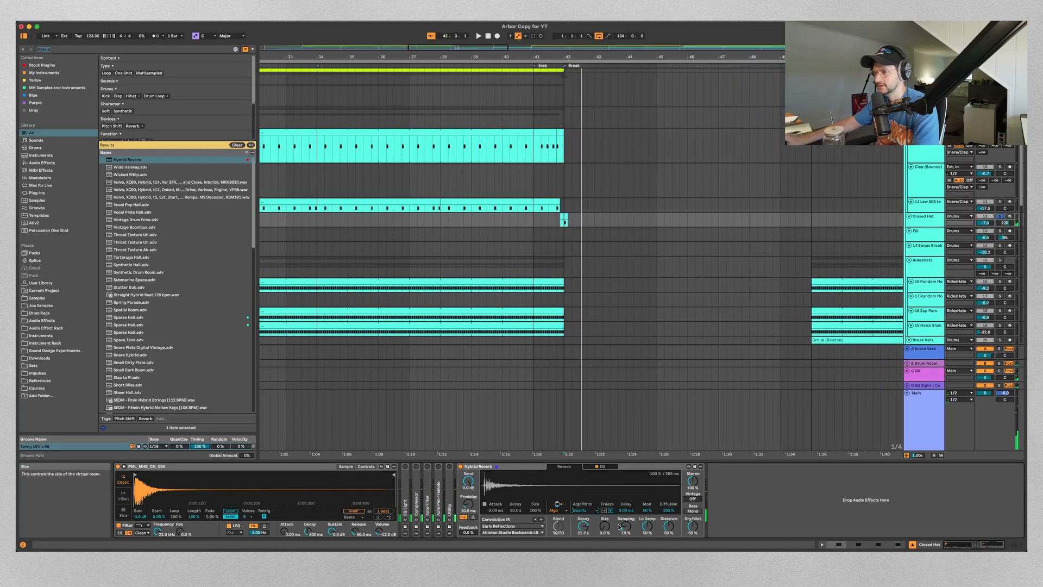
key(space)
key(space)
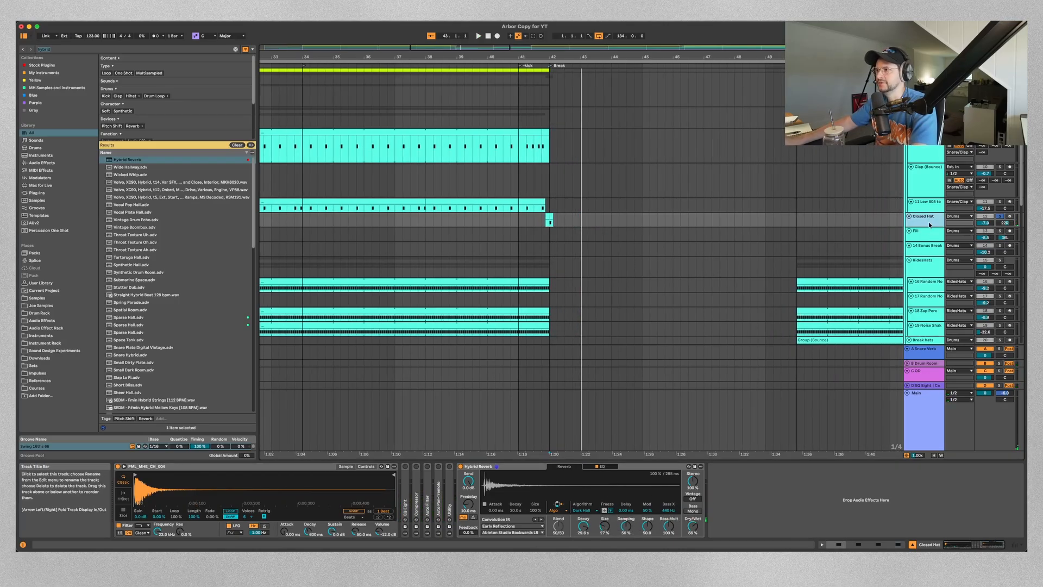
Automate the Closed Hat's Hybrid Reverb Size to rise from 42.1.1 into the break, and play the hit.
key(a)
drag(929, 226, 930, 253)
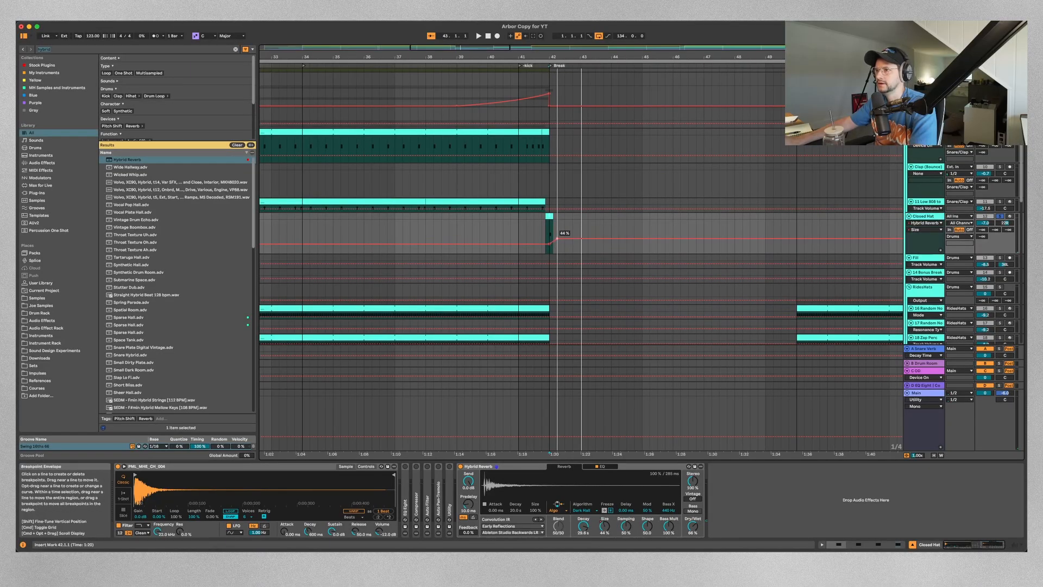
key(space)
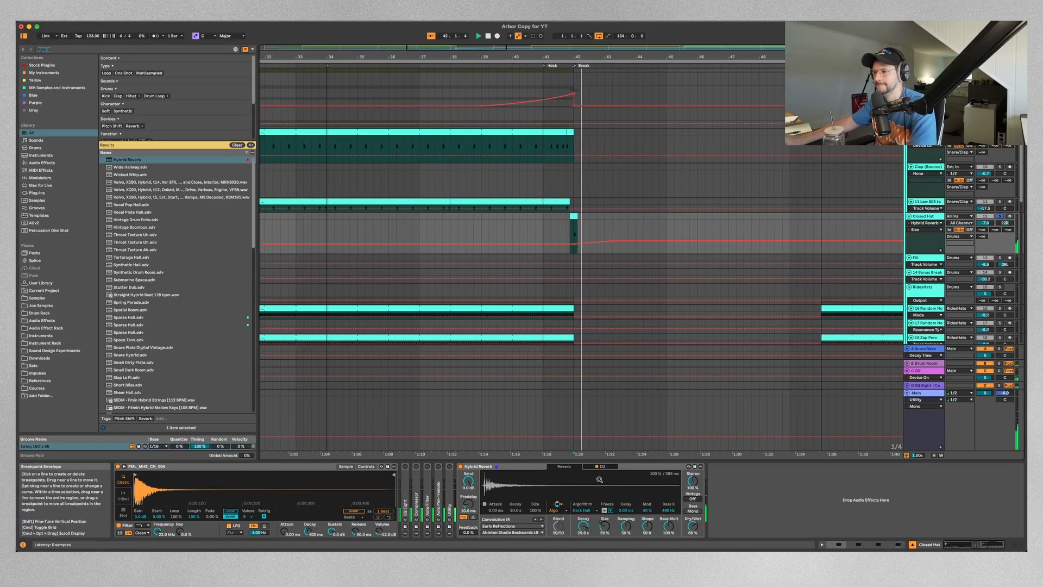
Add a Saturator after the Closed Hat's Hybrid Reverb, raise its Drive and reduce its Output to compensate.
click(117, 48)
text(saturat)
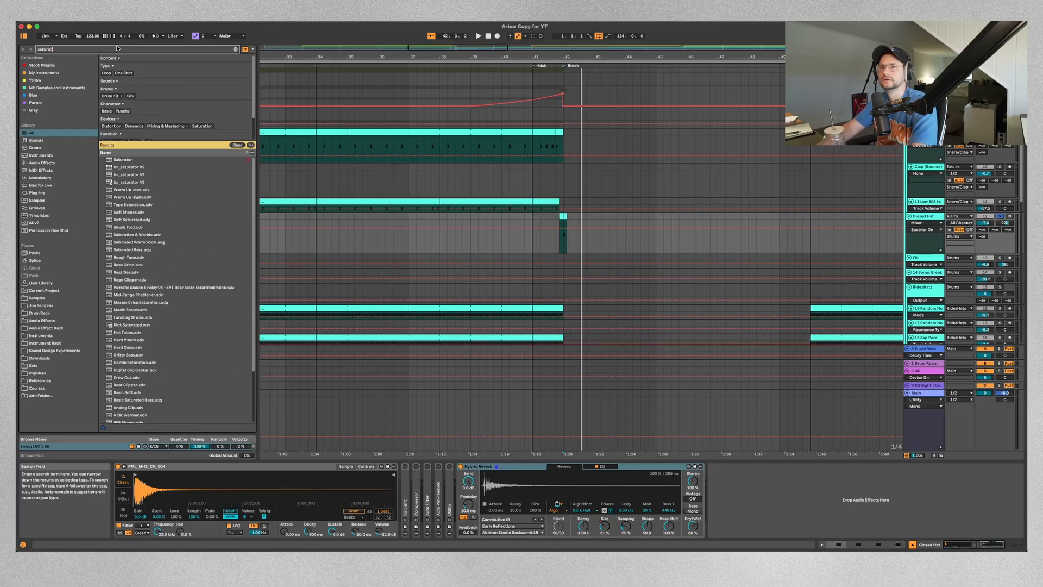
key(Down)
key(Return)
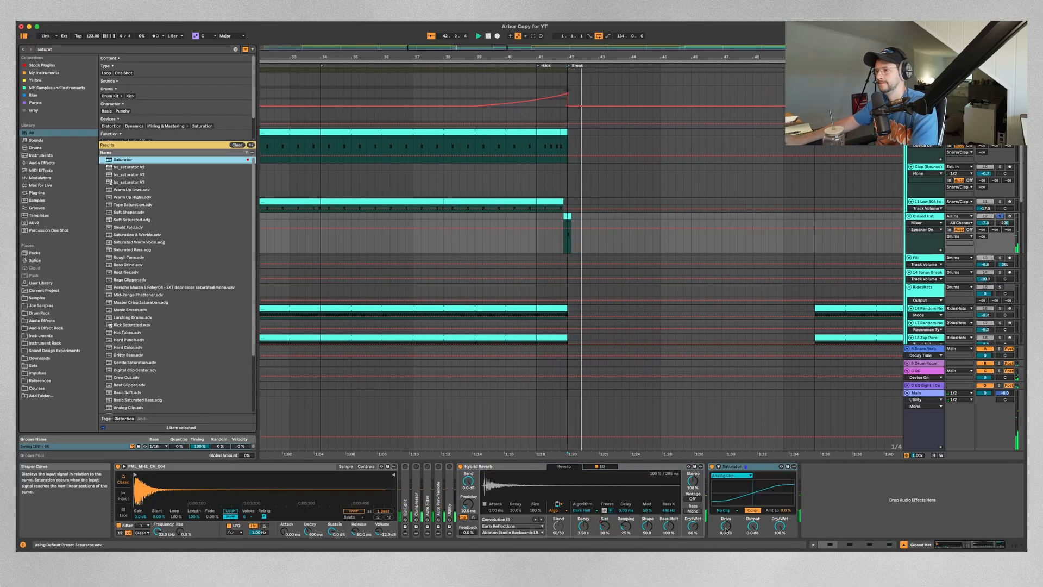
drag(726, 527, 726, 520)
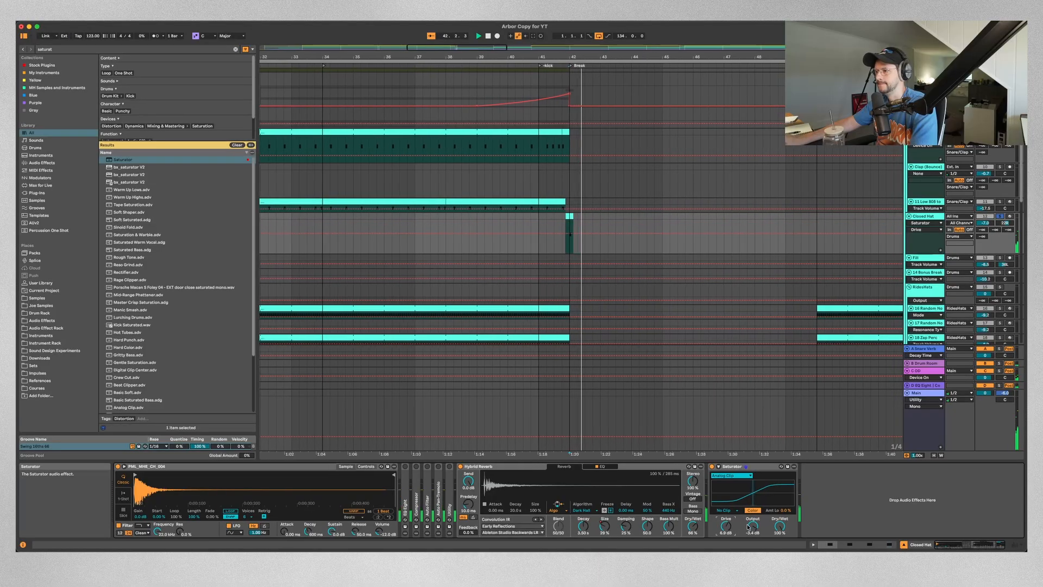
Move the Closed Hat's EQ Eight behind the Saturator, unfold it and cut the lows below about 760 Hz.
drag(814, 478, 794, 467)
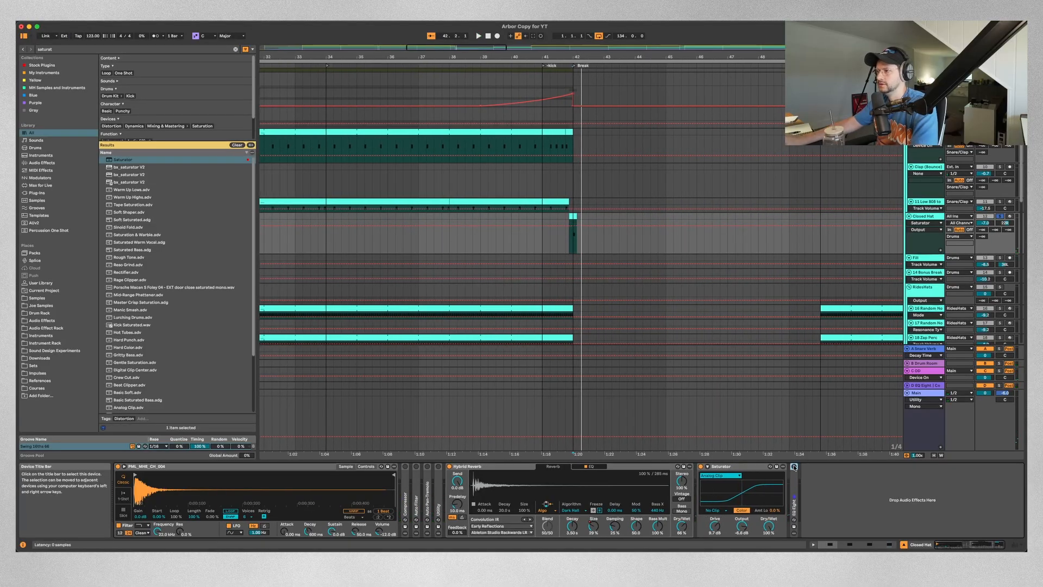
double_click(797, 477)
click(821, 527)
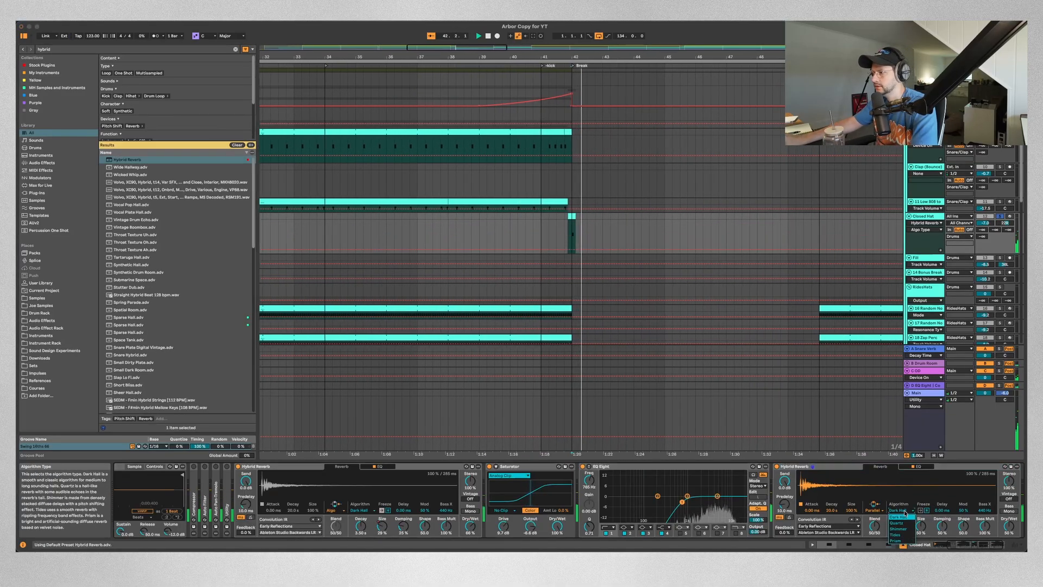
Set up a second Hybrid Reverb after the EQ Eight with the Shimmer algorithm and a long decay while playing the hit.
click(899, 510)
key(space)
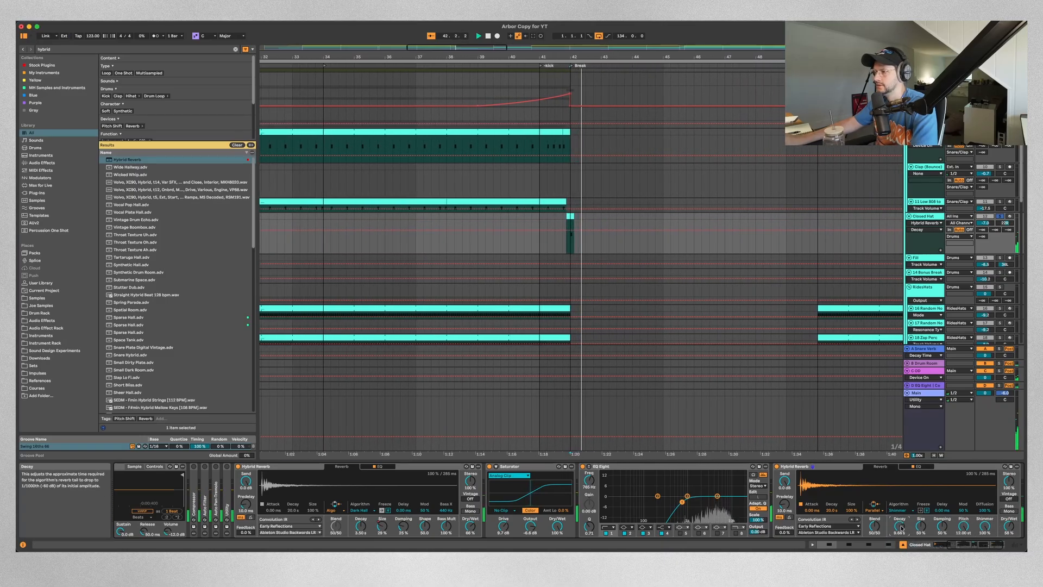
Duplicate the Closed Hat track, group the copy's sampler into an Instrument Rack and create a second, empty chain.
key(ctrl+d)
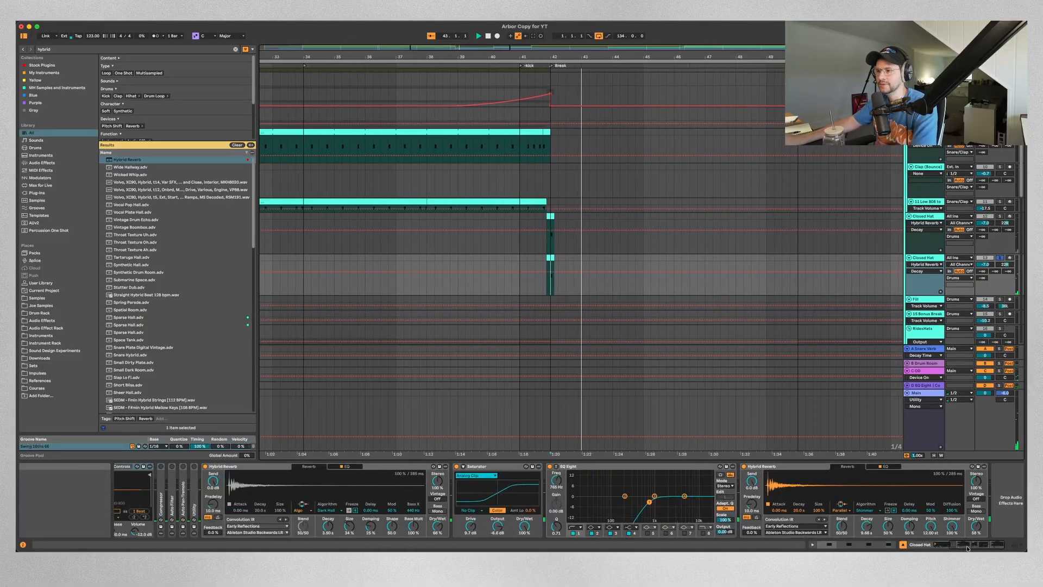
drag(985, 550, 972, 550)
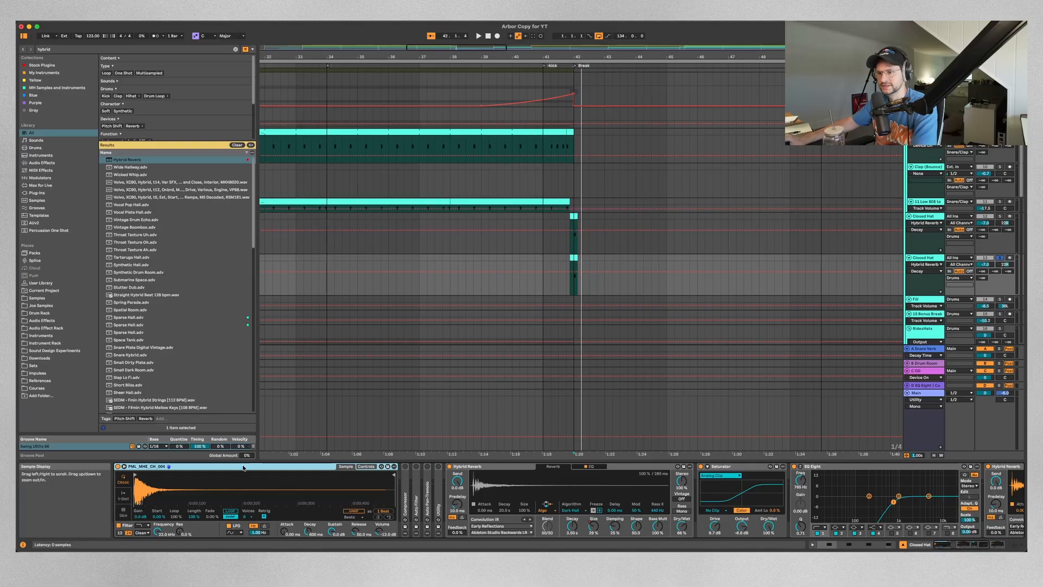
scroll(156, 476, left, 2)
click(117, 493)
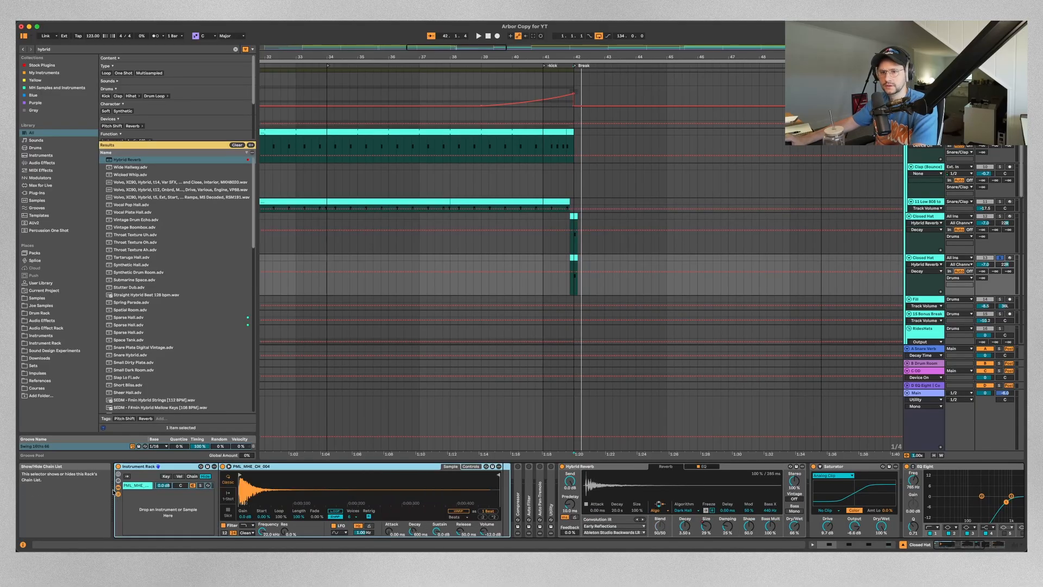
right_click(151, 500)
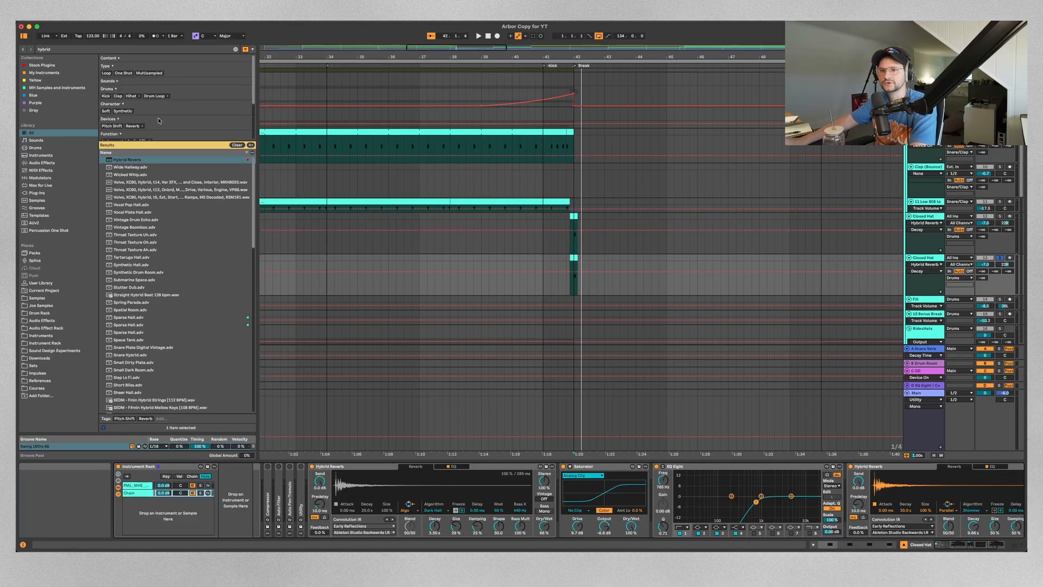
Load Operator into the empty rack chain, set oscillator A to a noise waveform and shape its envelope into a decaying burst.
click(135, 49)
text(o)
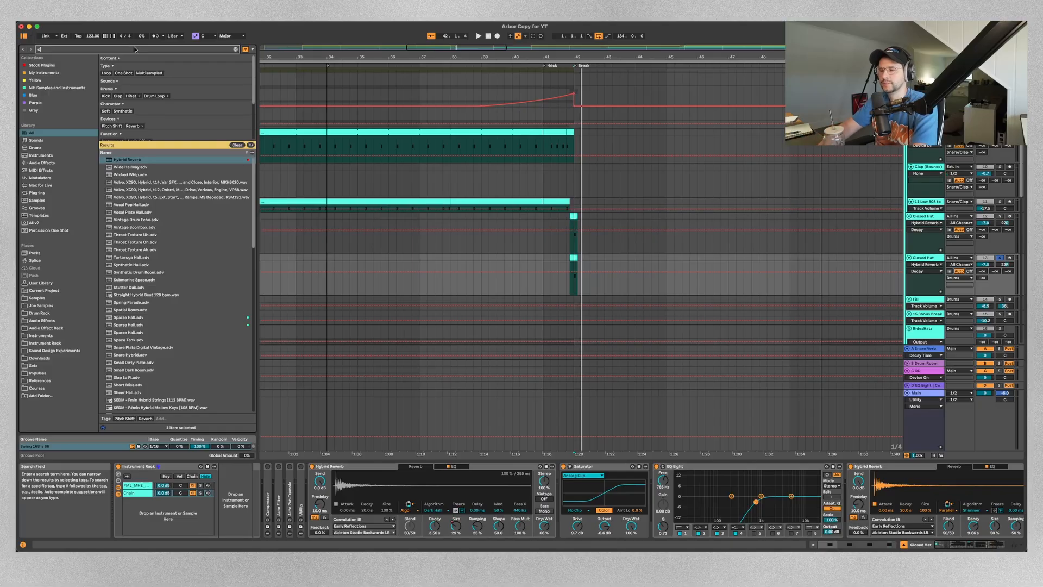
text(per)
key(Return)
click(387, 508)
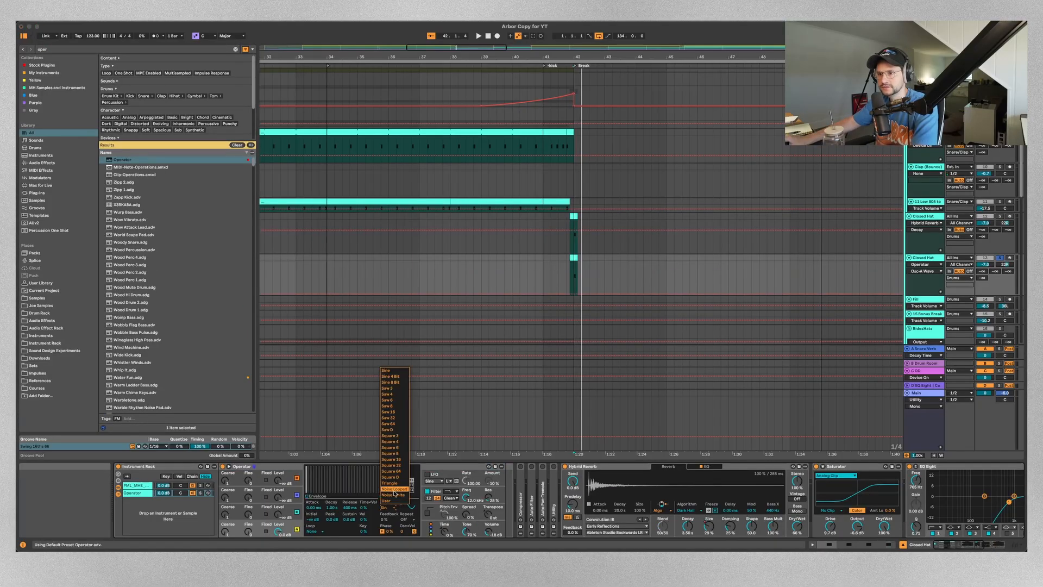
click(398, 494)
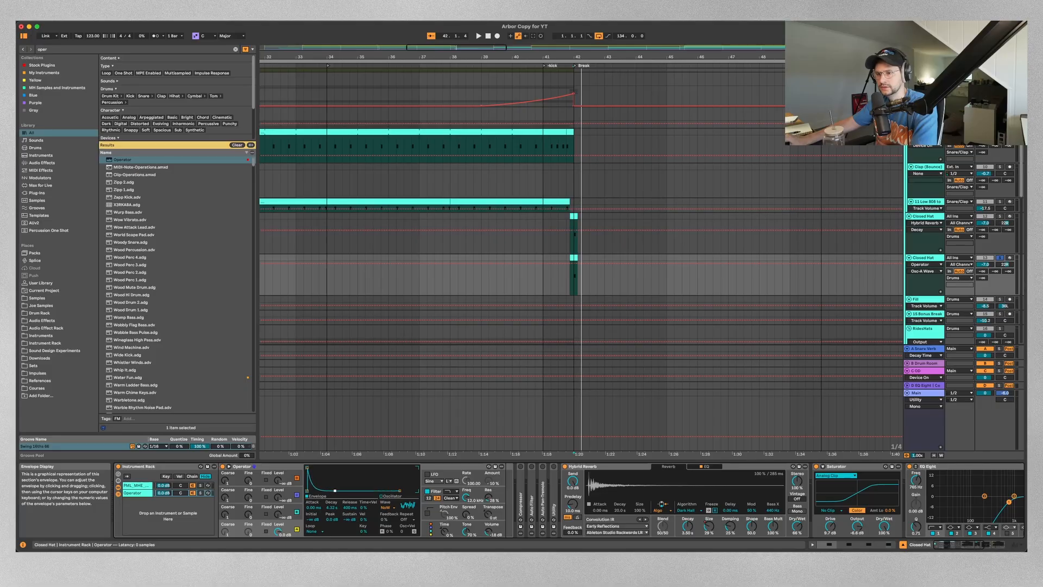
drag(339, 492, 335, 493)
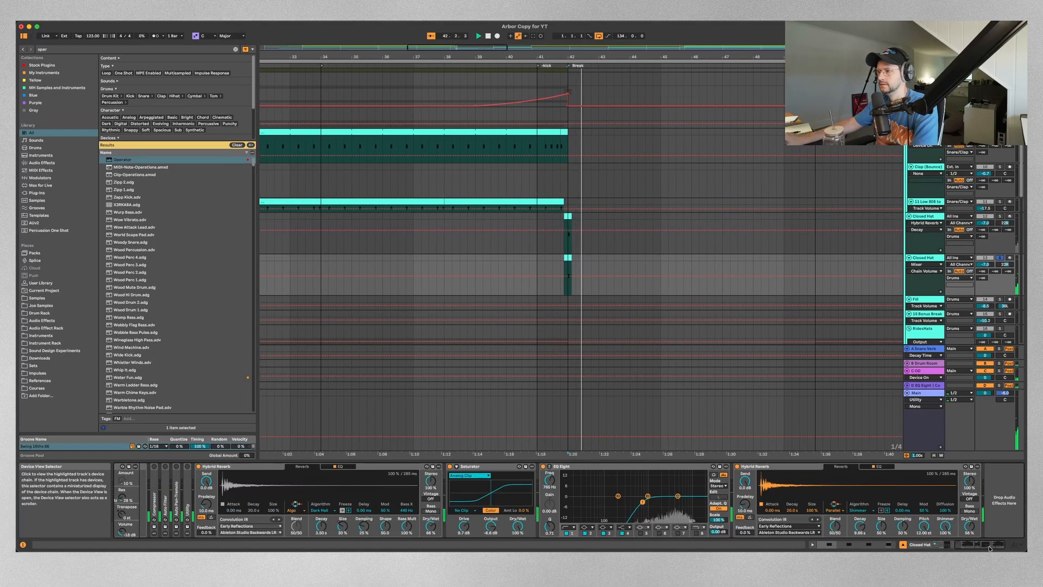
Add a Shifter before the second Hybrid Reverb on the duplicated Closed Hat, with Frequency mode and Wide enabled.
key(super+f)
text(shif)
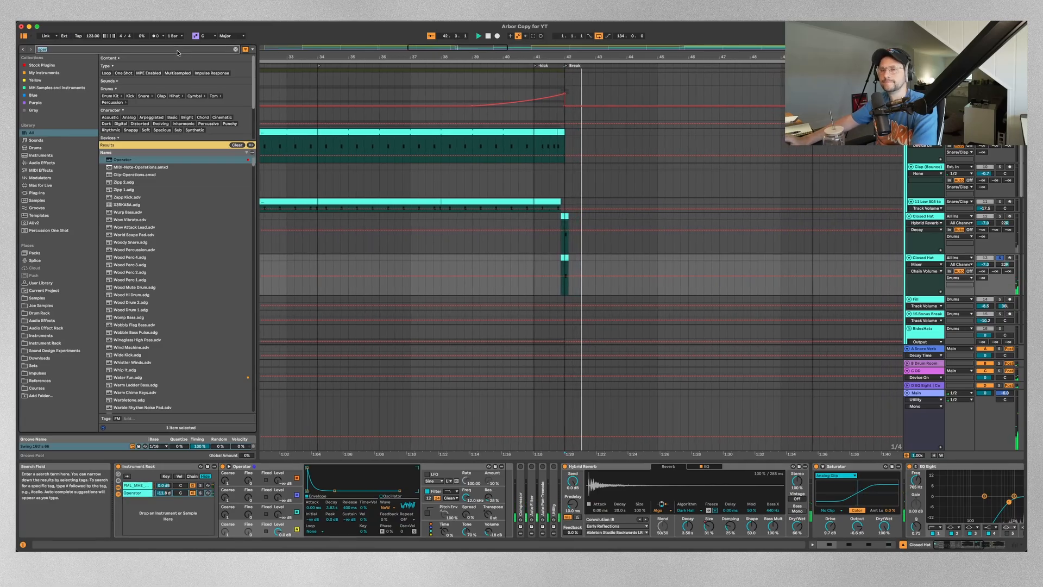
key(Return)
click(740, 485)
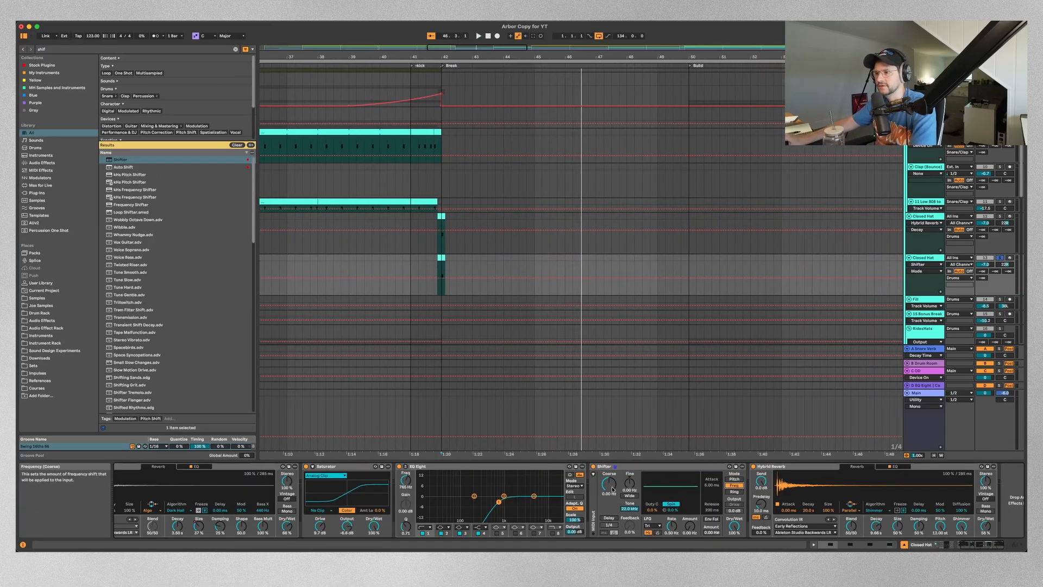
click(630, 495)
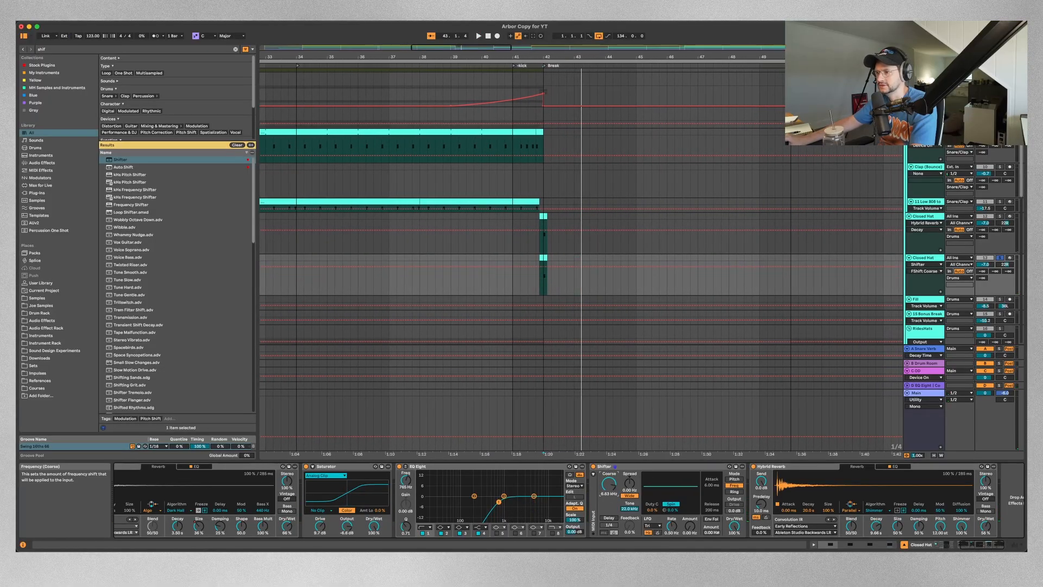
Automate the Shifter's coarse frequency to fall for about one and a half bars after 42.1.1, and lower Dry/Wet to about 49%.
click(544, 265)
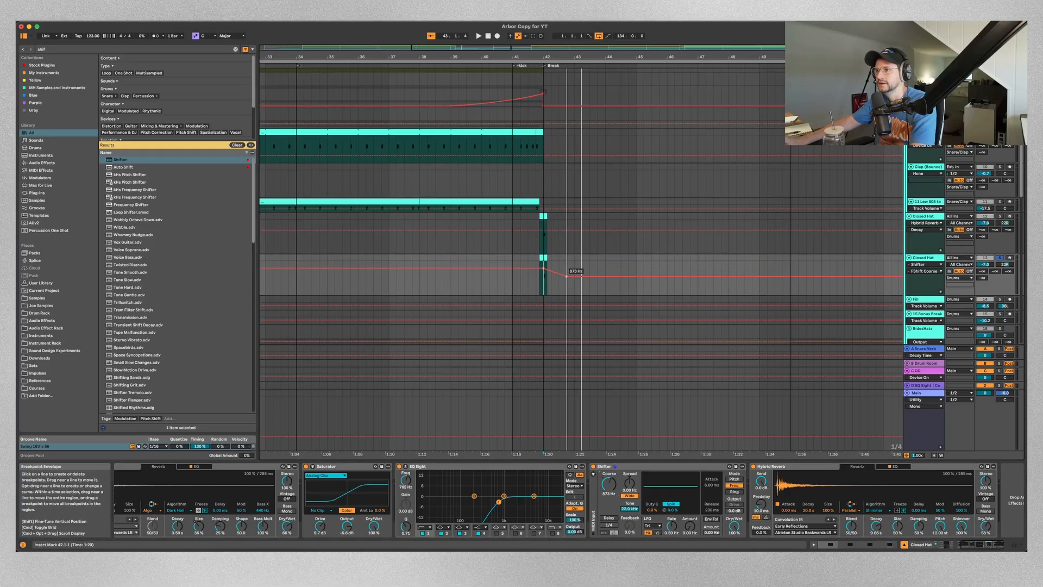
key(space)
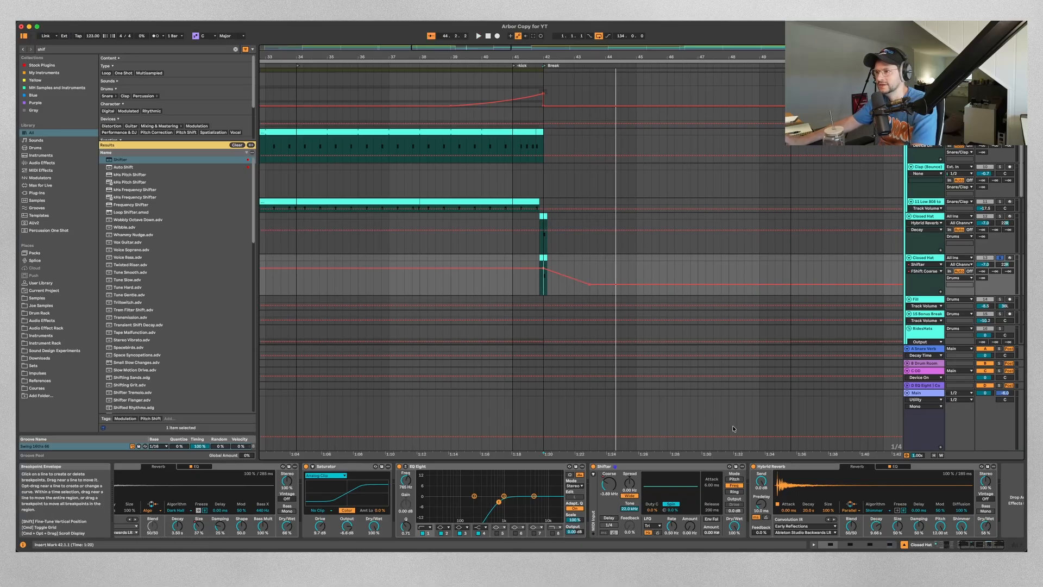
drag(735, 525, 734, 548)
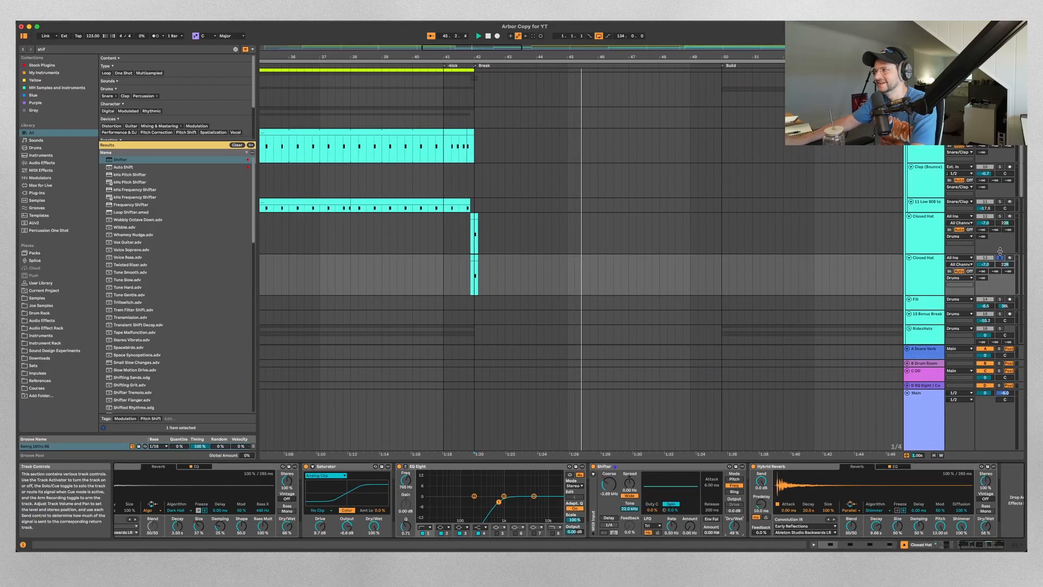
Unsolo the duplicated Closed Hat, toggle the original Closed Hat off for comparison, and play into the break with the full mix.
key(a)
click(990, 216)
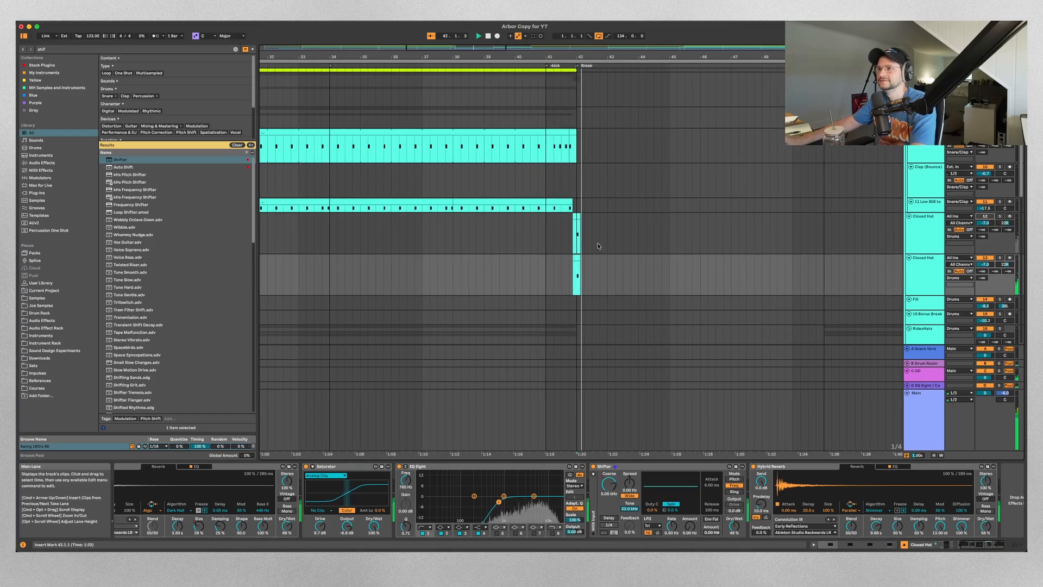
click(471, 278)
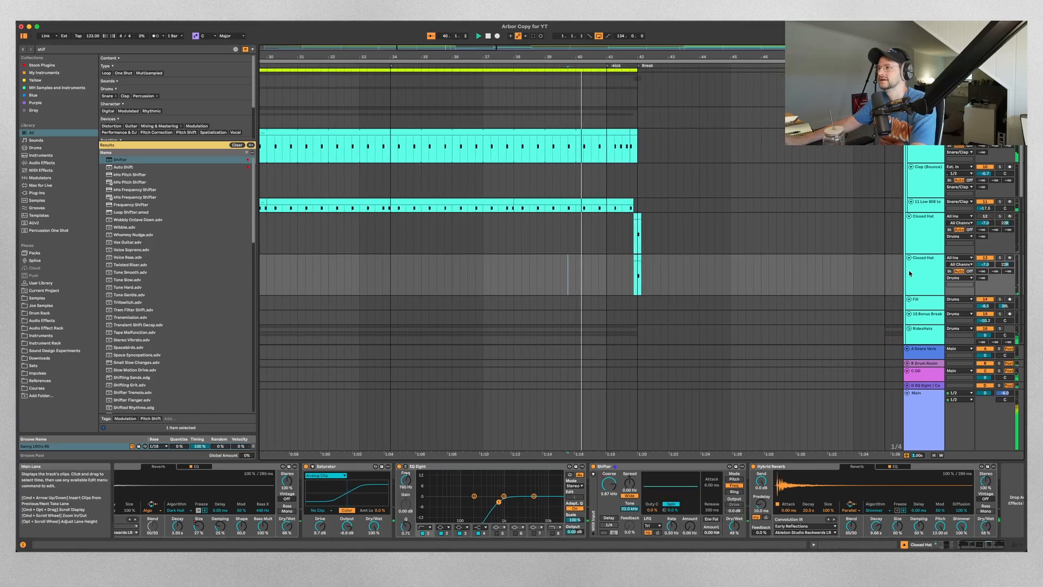
click(929, 288)
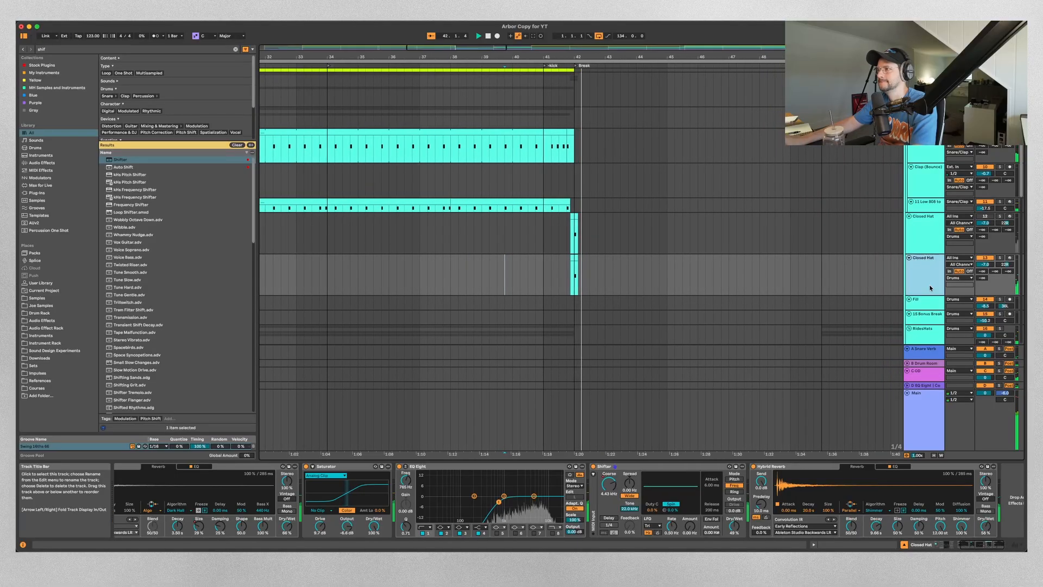
Lower the duplicated Closed Hat's track volume to about -11.8 dB while playing the transition into the break.
drag(988, 264, 989, 265)
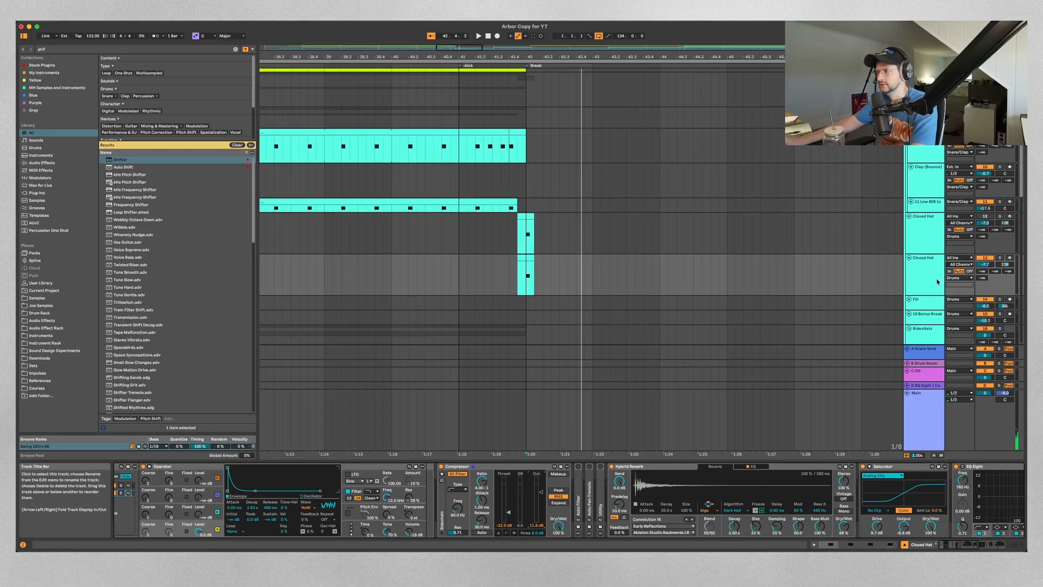
click(937, 282)
key(space)
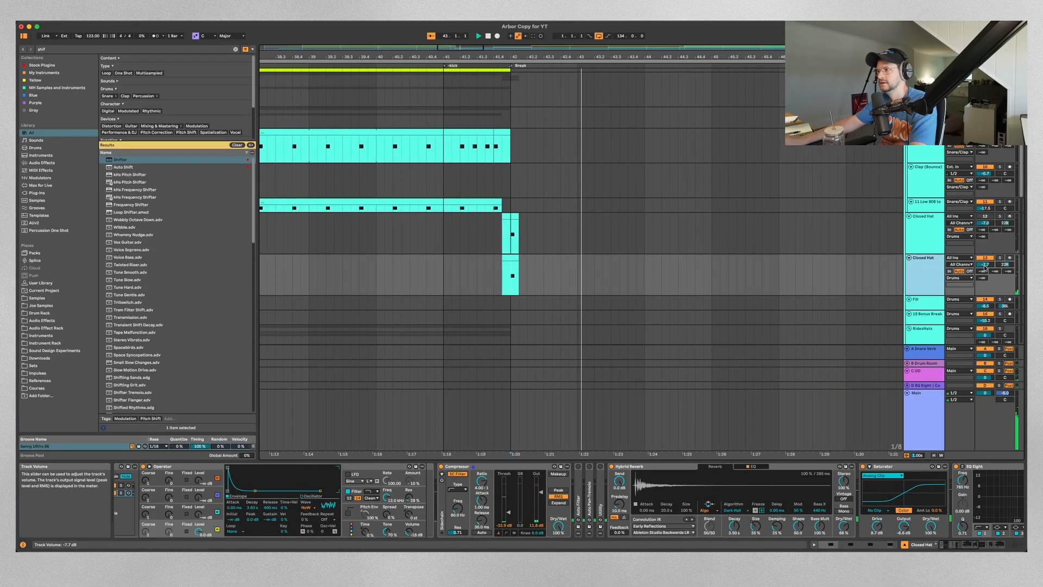
drag(985, 265, 984, 269)
key(space)
key(space)
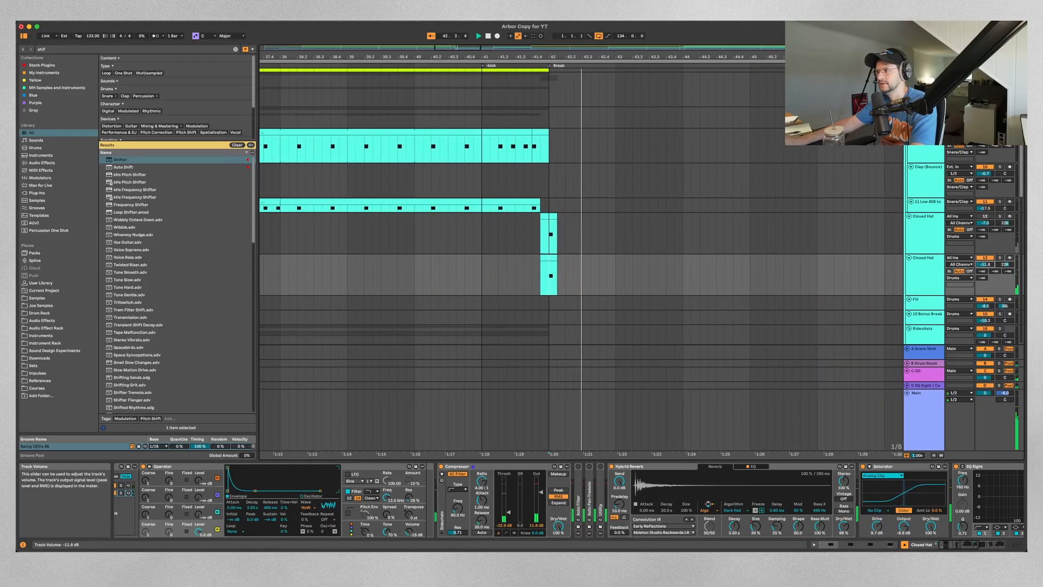
key(space)
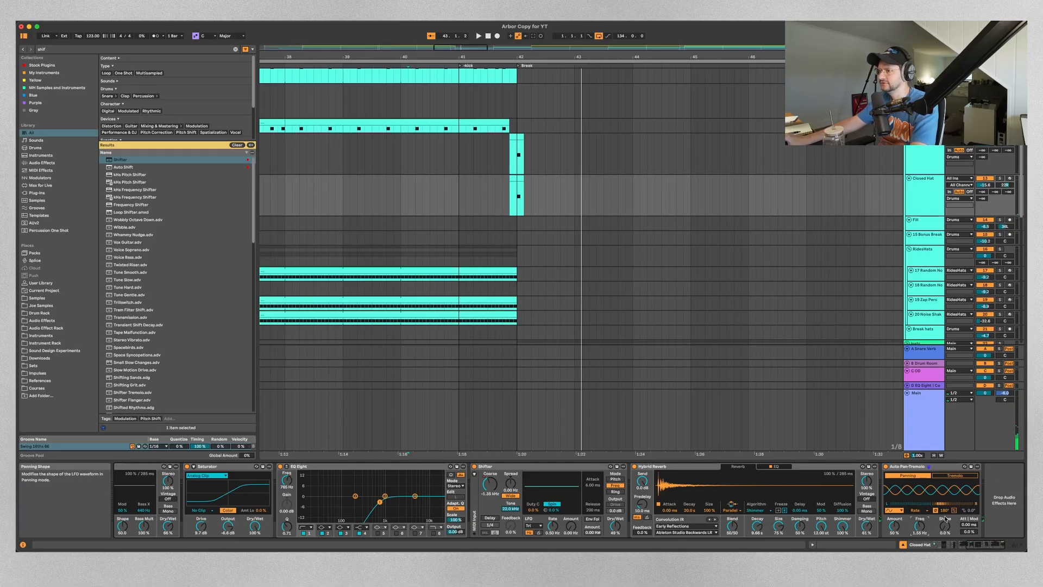
Automate the duplicated Closed Hat's Auto Pan-Tremolo Frequency to slow down over about three bars from bar 42, and play it.
scroll(803, 293, down, 3)
scroll(636, 216, up, 3)
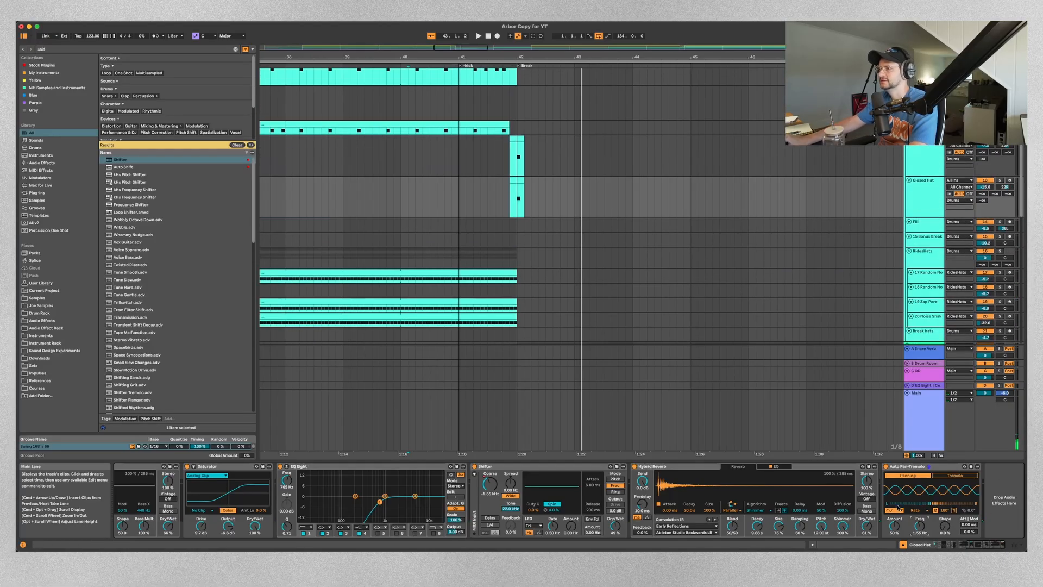
key(a)
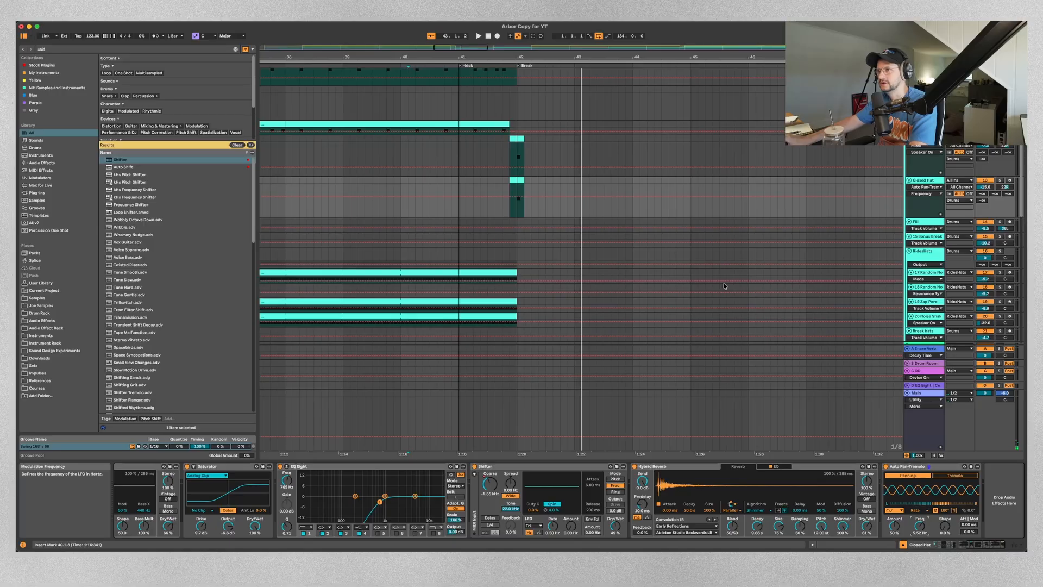
key(space)
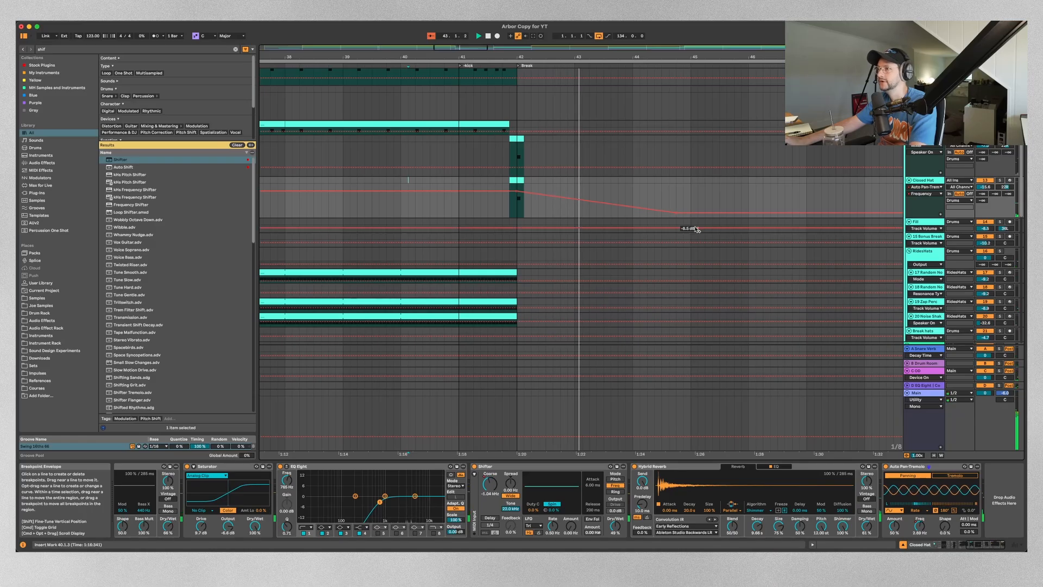
Hide the automation lanes and listen to the hat reverb throw through the break.
click(931, 207)
key(a)
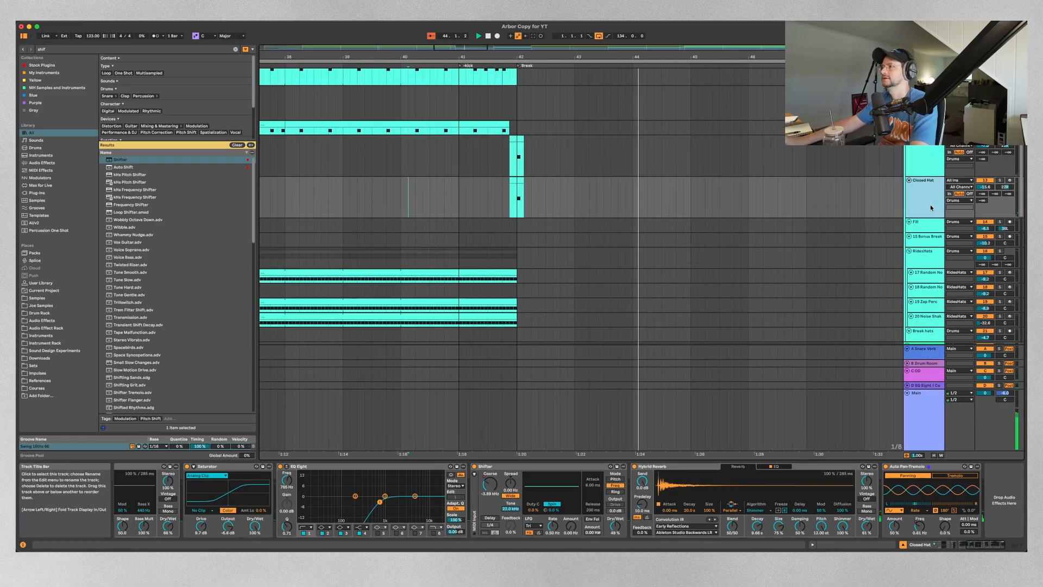
scroll(566, 238, down, 4)
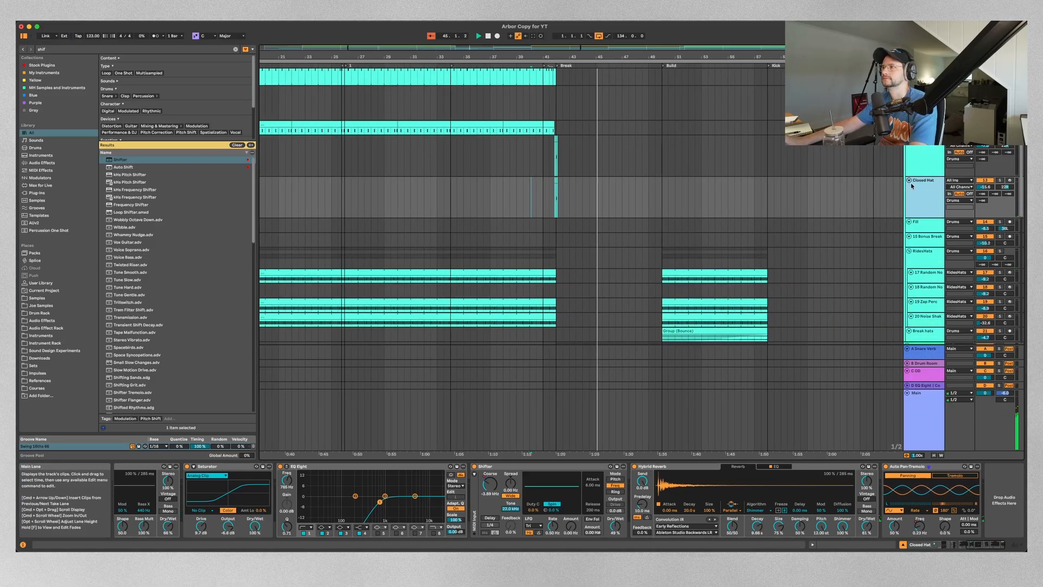
scroll(601, 207, up, 3)
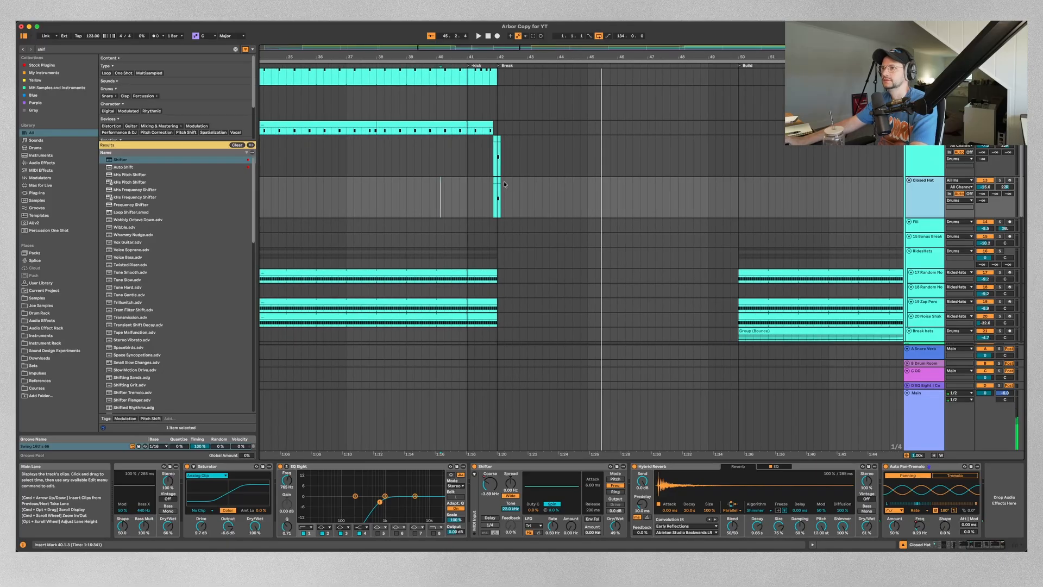
Bounce the duplicated Closed Hat's reverb throw and move its track into the Atmo/FX group as CrashDown.
key(space)
key(super+b)
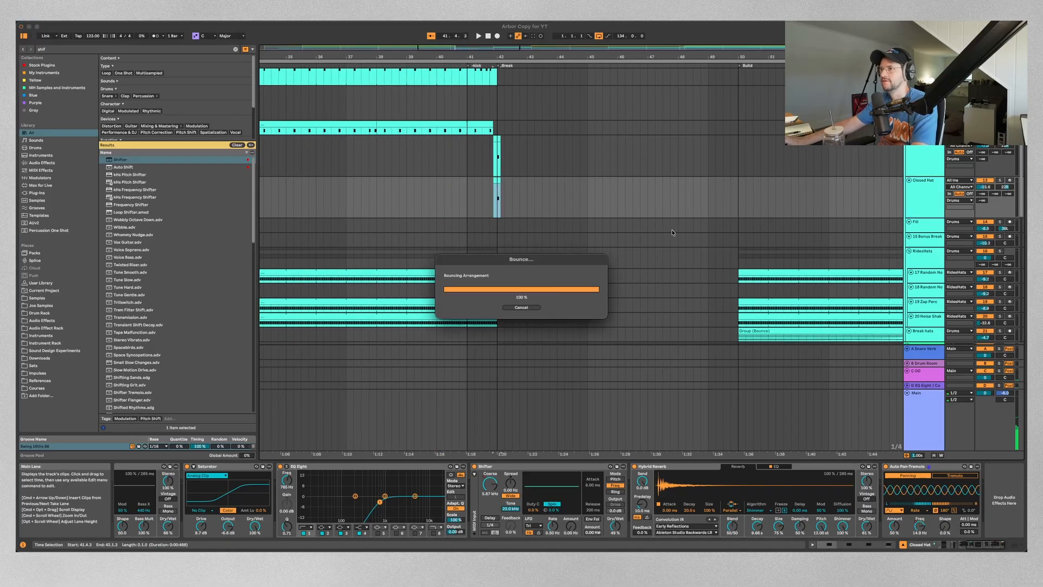
drag(924, 187, 923, 312)
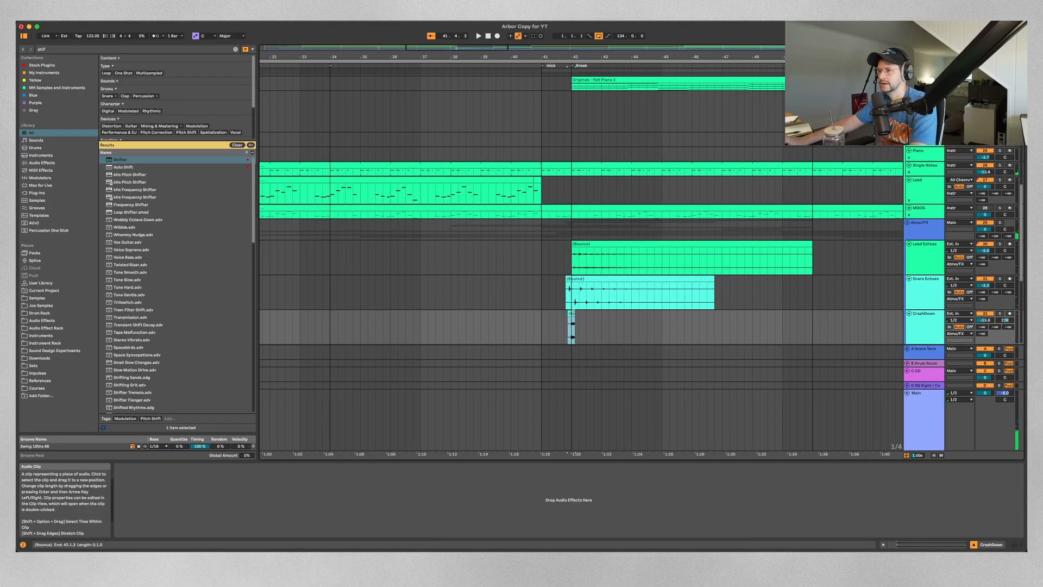
Lengthen the CrashDown clip from bar 42 to about bar 49 so it covers the reverb tail.
drag(573, 313, 777, 321)
key(space)
scroll(513, 323, down, 5)
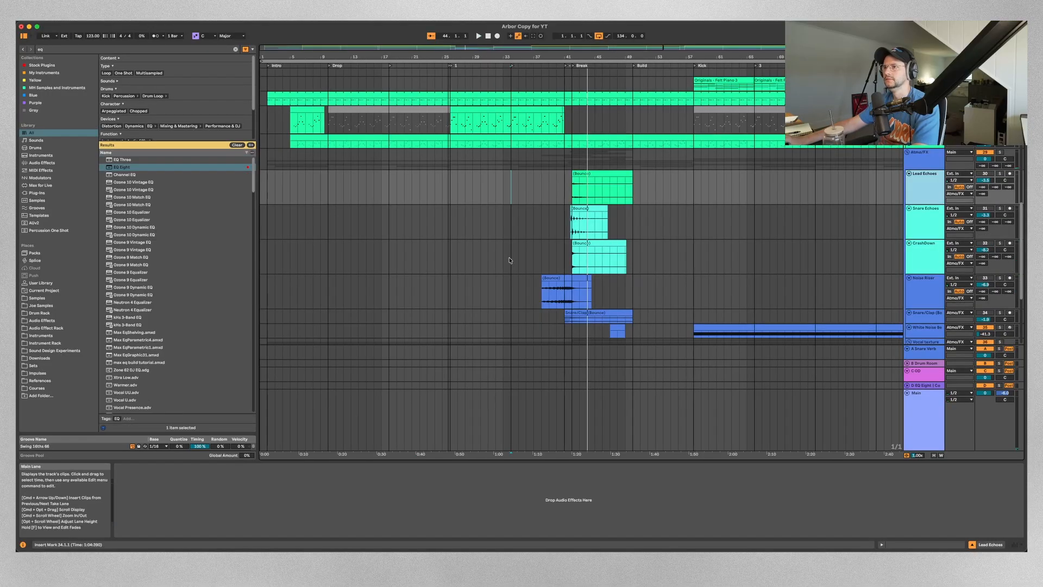
Play the arrangement from bar 34 and review the bass and drum tracks leading into the break.
key(Up)
key(Up)
key(Up)
key(Up)
key(Up)
key(Up)
key(Up)
key(Up)
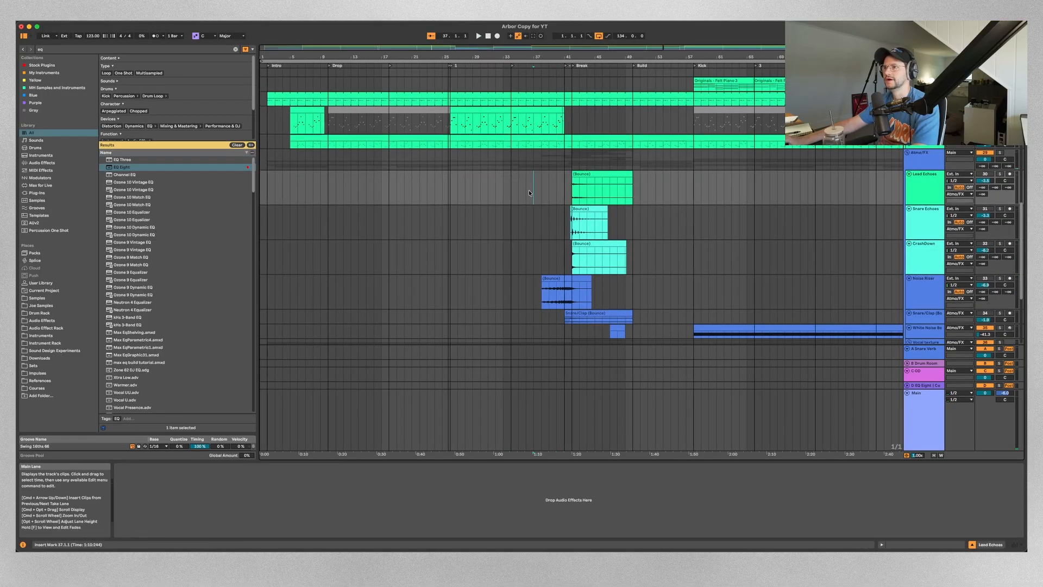
scroll(546, 201, up, 10)
scroll(482, 232, up, 5)
key(space)
scroll(483, 232, up, 3)
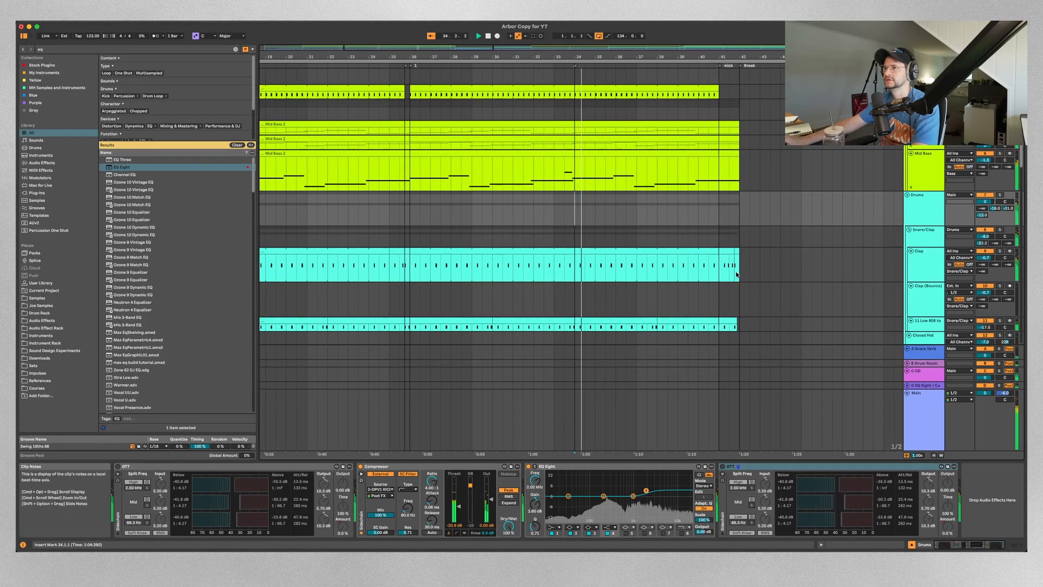
key(a)
key(a)
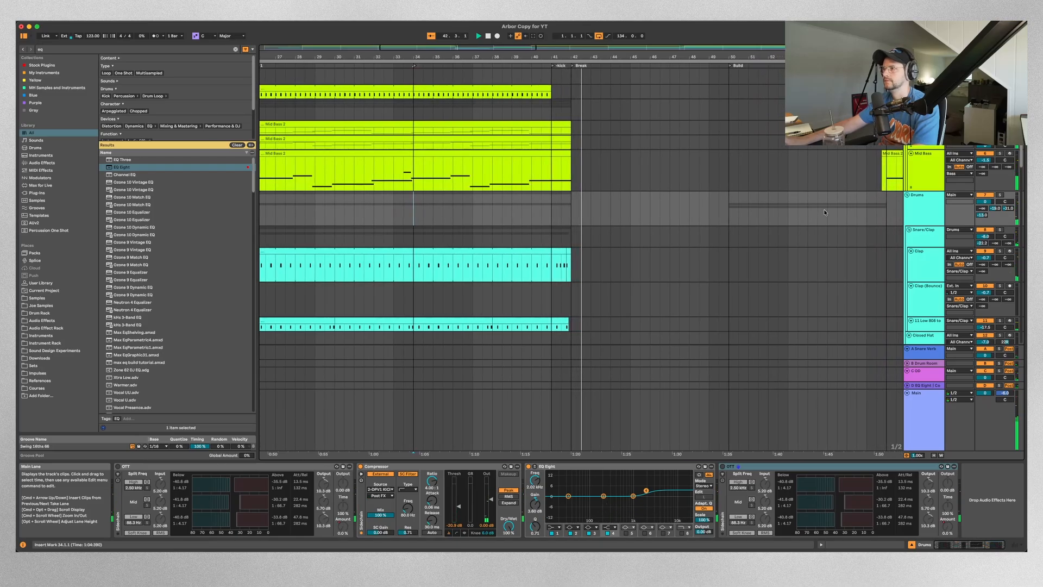
Play the transition from bar 38 and examine how the echo, CrashDown and Noise Riser layers in Atmo/FX lead into the break.
scroll(978, 255, down, 10)
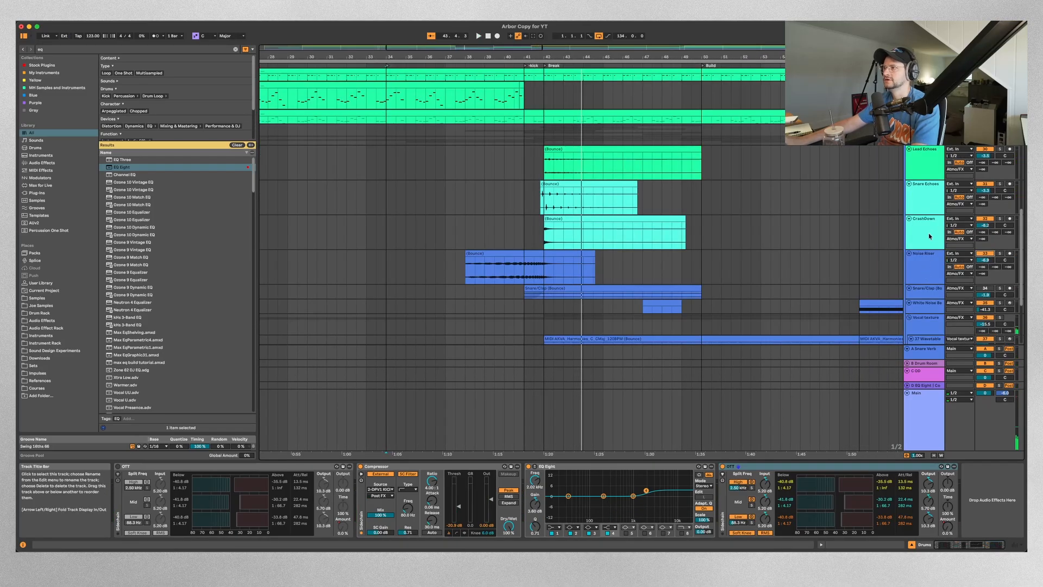
scroll(922, 165, up, 8)
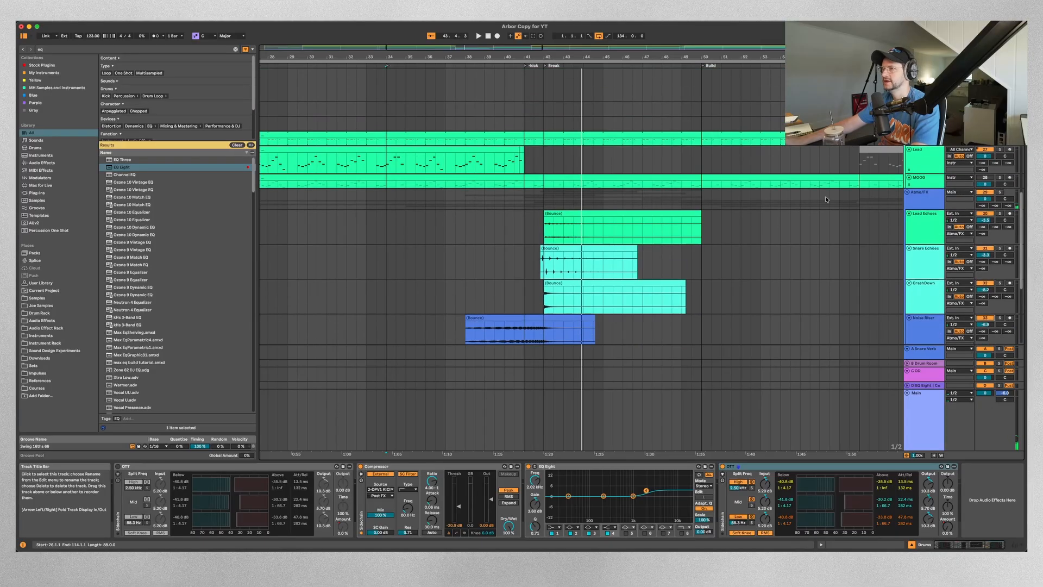
scroll(472, 247, down, 3)
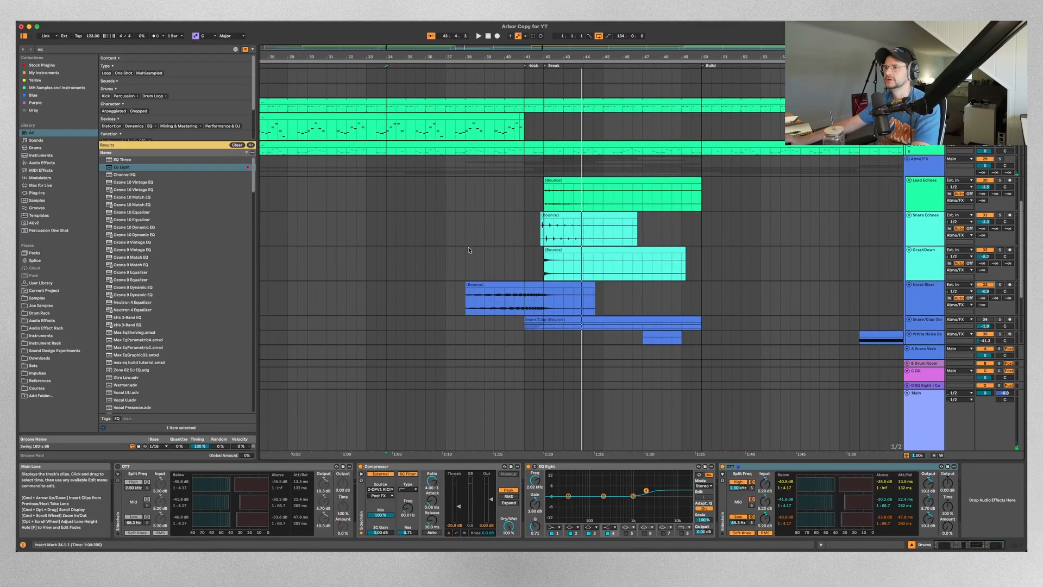
click(464, 256)
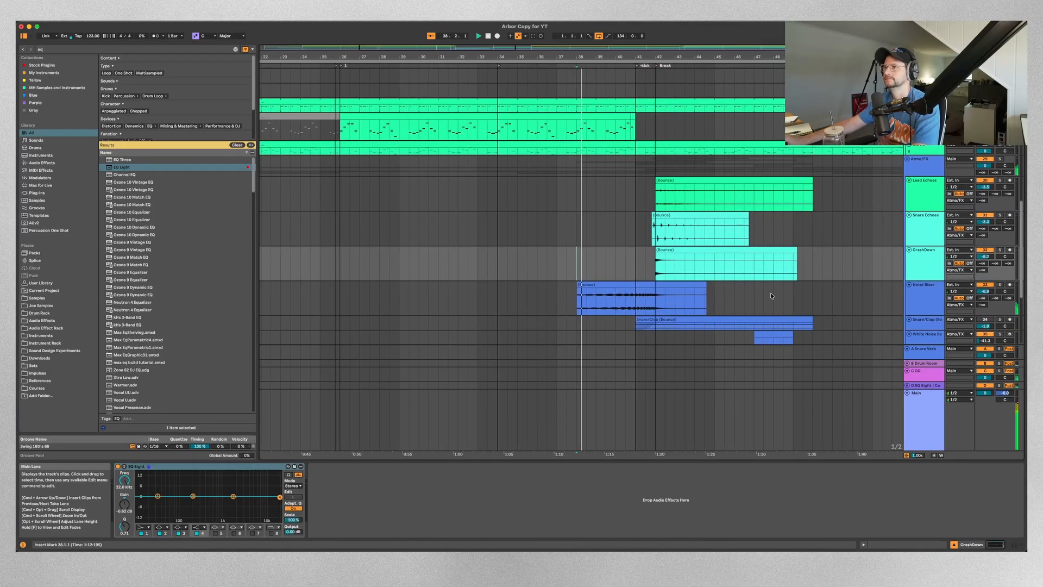
scroll(793, 299, up, 3)
scroll(815, 293, down, 3)
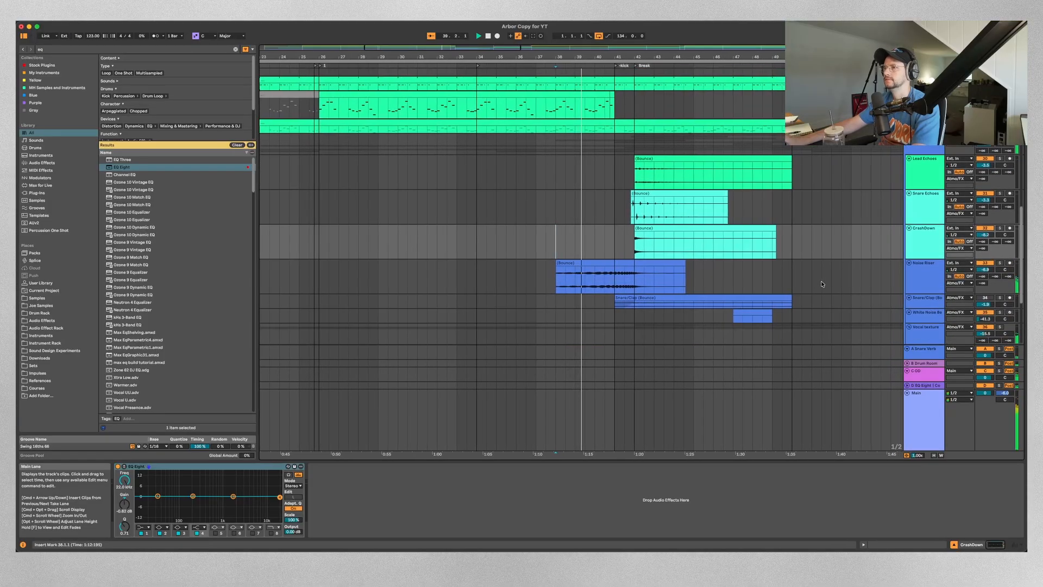
scroll(822, 270, up, 3)
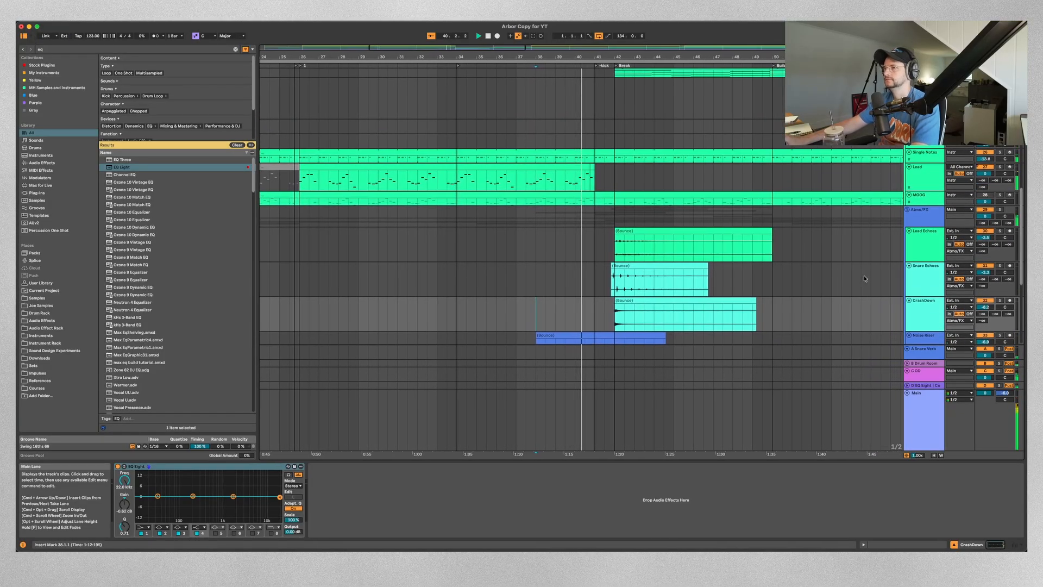
scroll(837, 283, up, 1)
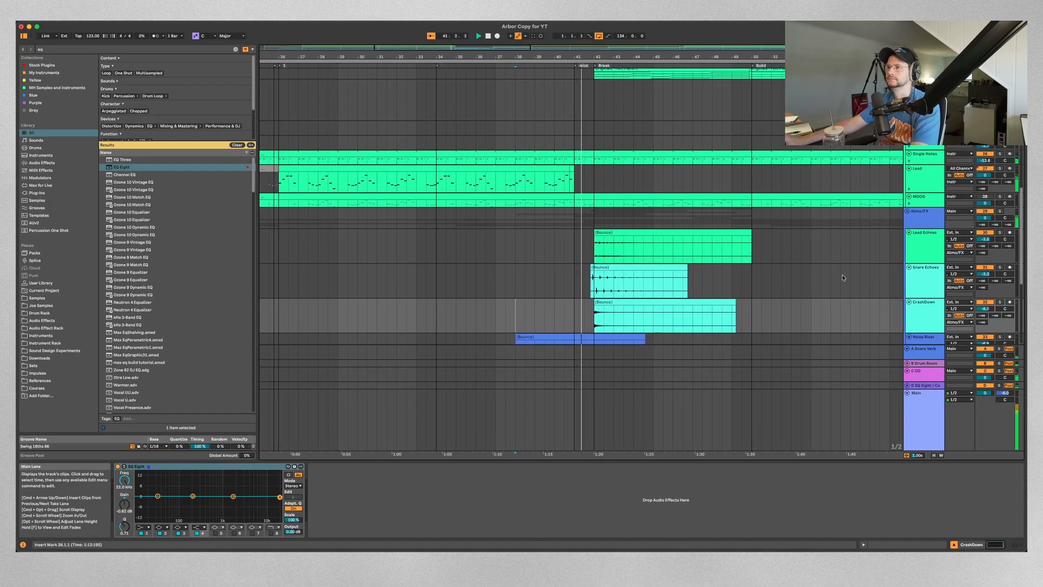
scroll(817, 271, up, 1)
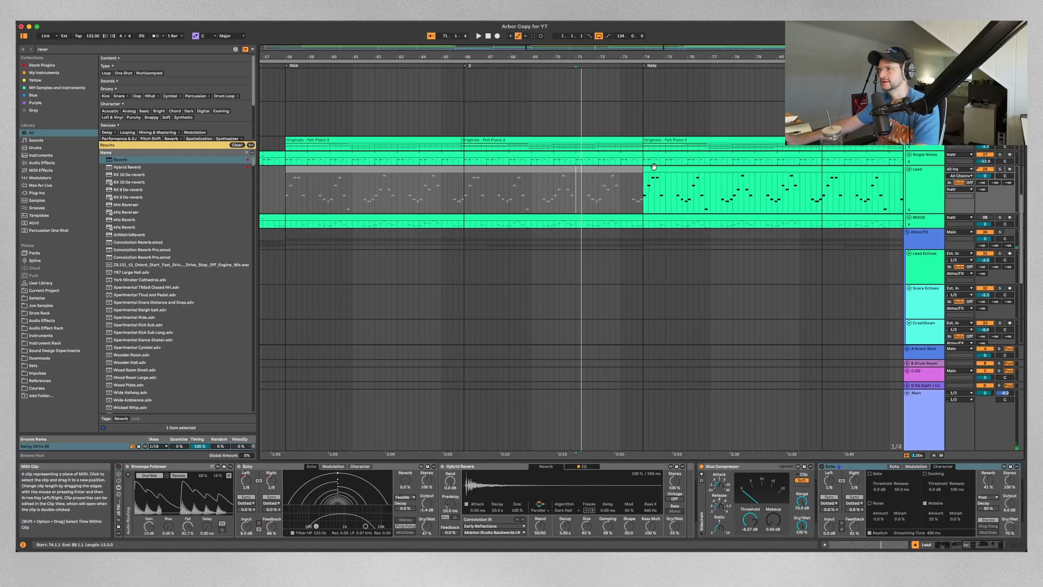
Play from bar 71 to hear how the Lead enters at the Hats section.
click(654, 166)
click(562, 186)
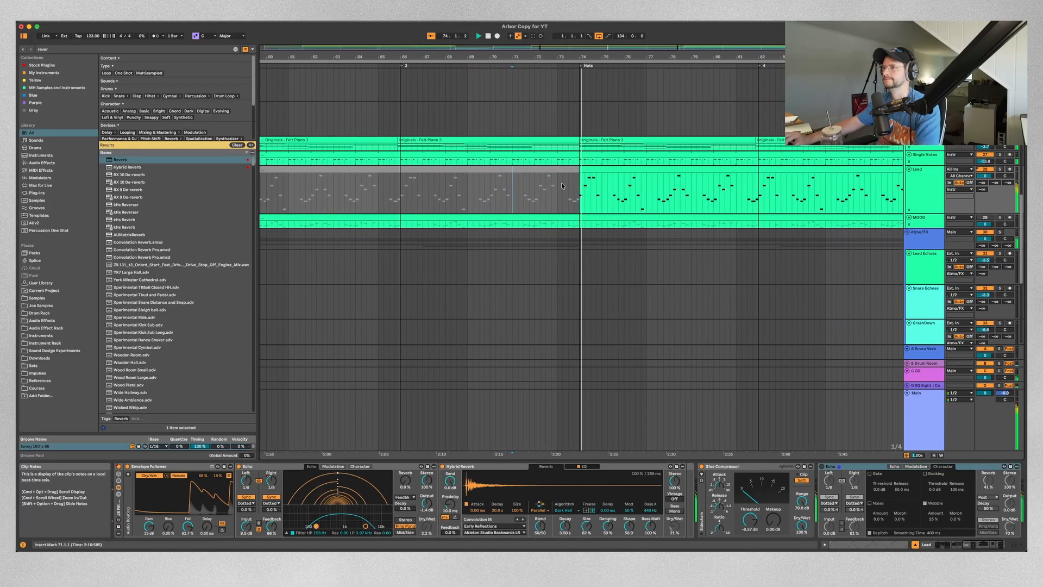
scroll(562, 184, up, 5)
scroll(562, 185, down, 5)
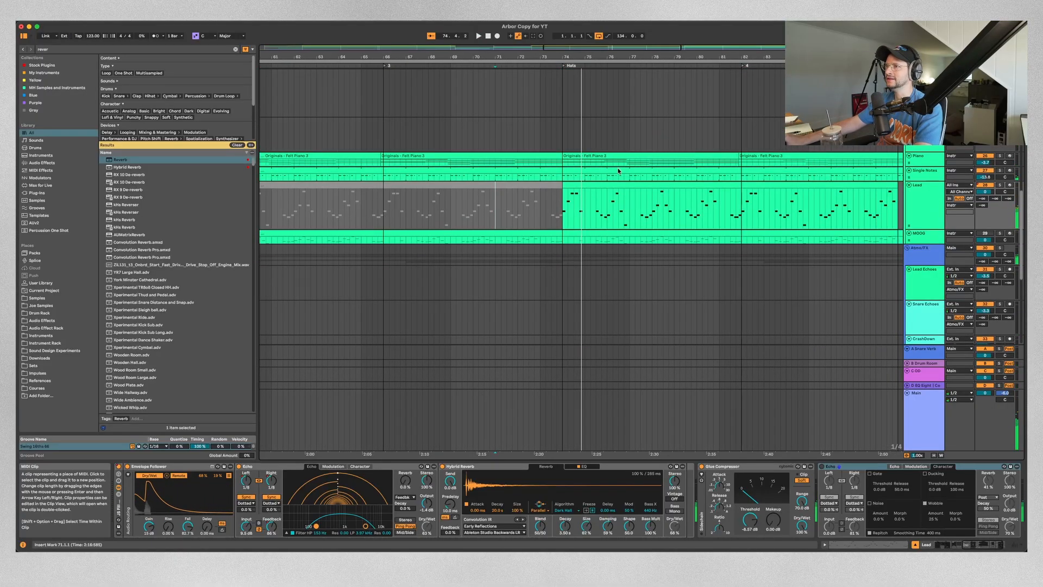
Select the Lead clip's first note at bar 74, spanning 74.1.1 to 74.1.4.
click(666, 206)
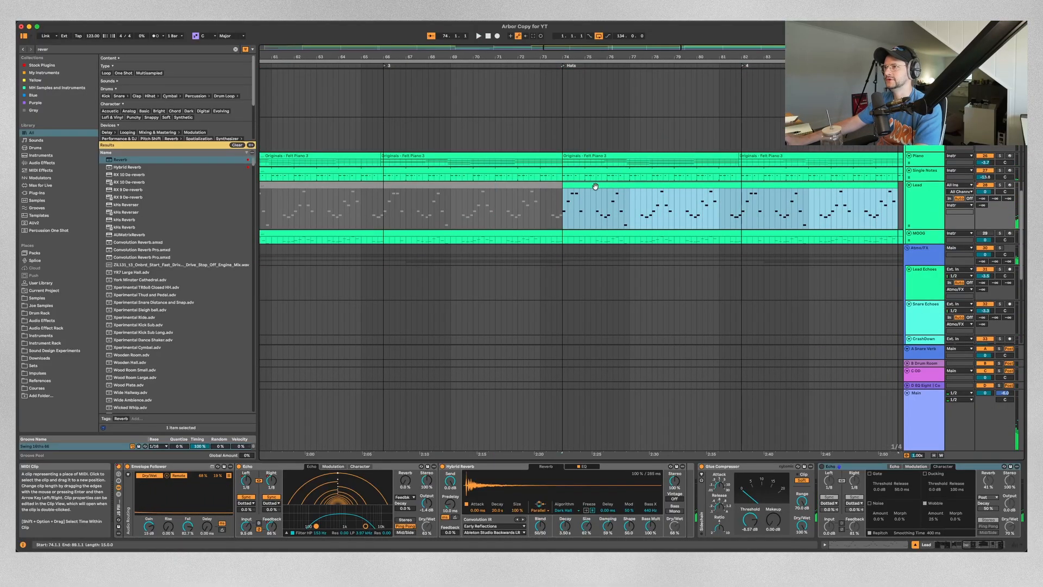
scroll(590, 158, up, 1)
scroll(563, 214, up, 5)
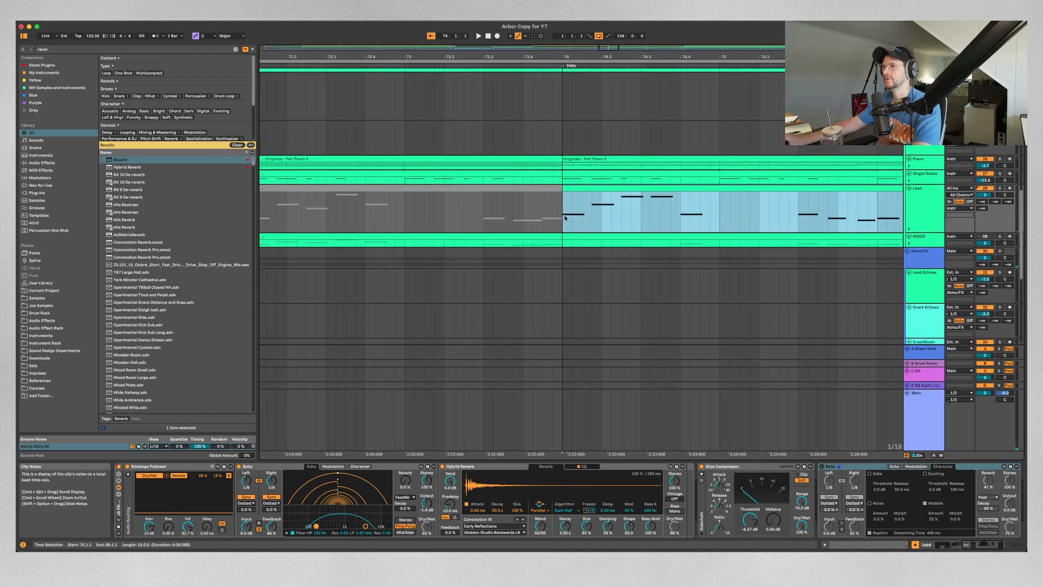
drag(562, 214, 590, 220)
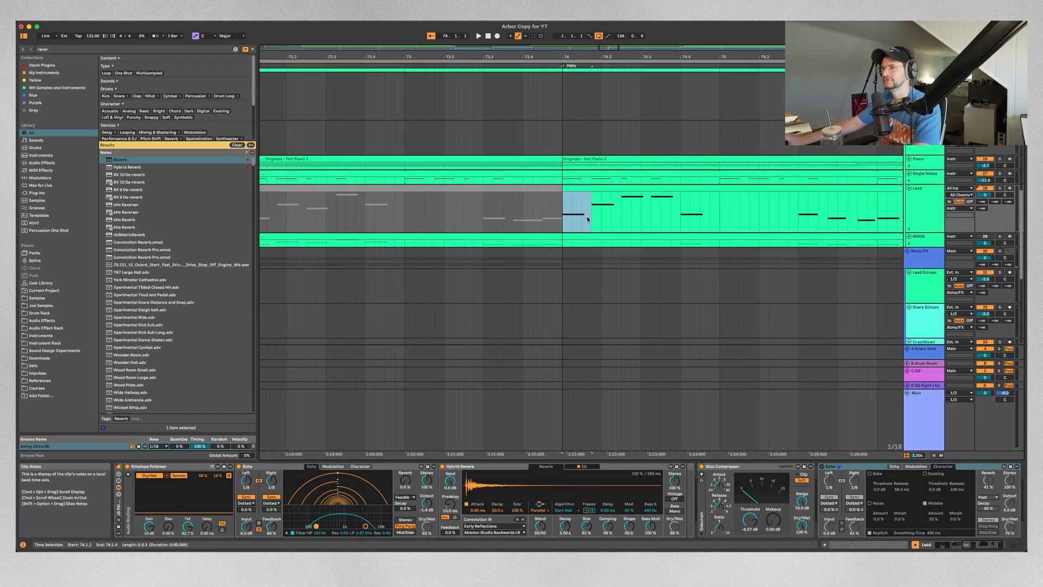
scroll(586, 216, down, 3)
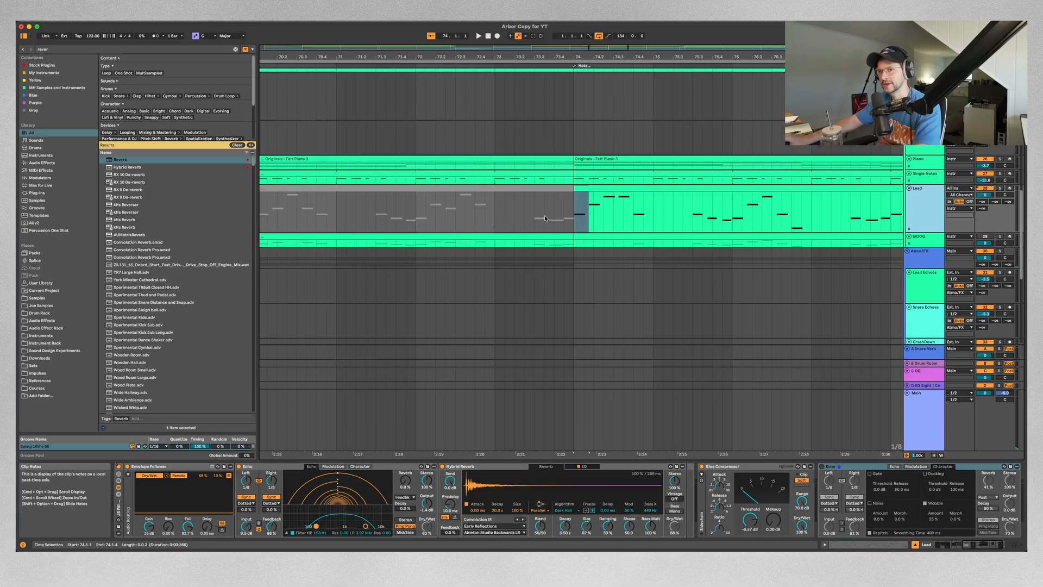
click(970, 550)
click(122, 49)
key(BackSpace)
key(BackSpace)
key(BackSpace)
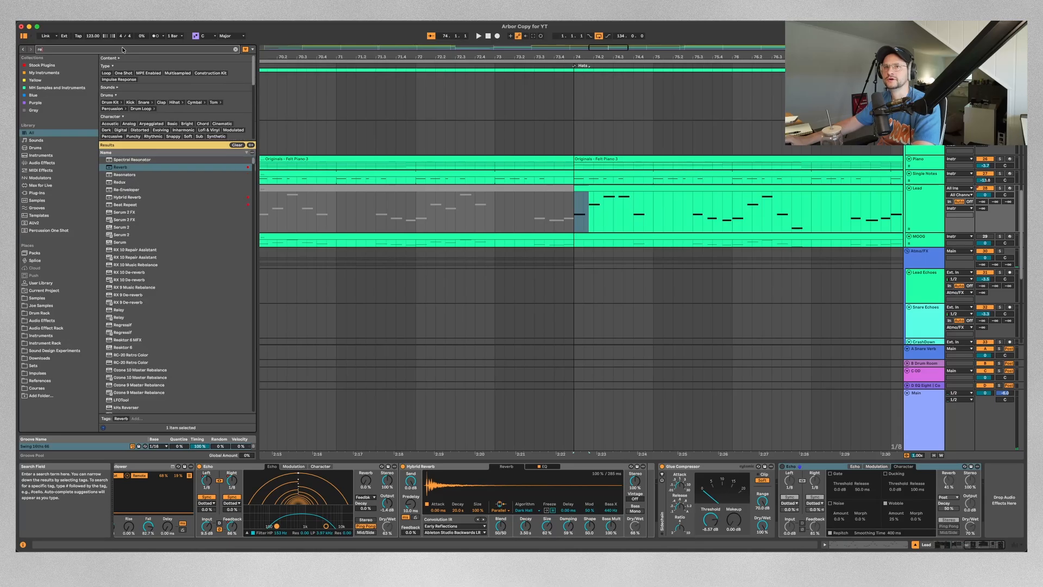
text(verb)
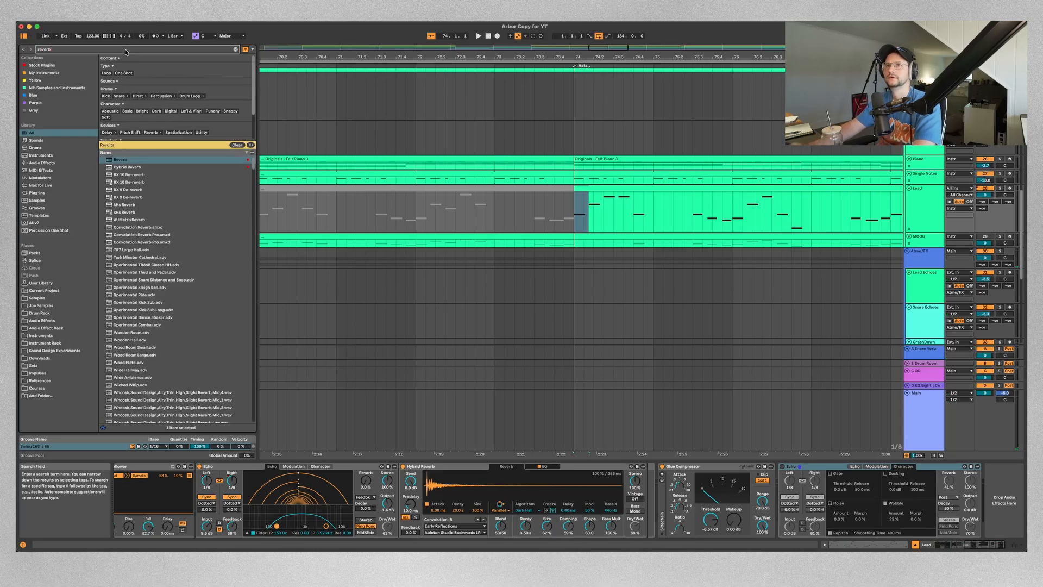
click(130, 160)
key(Return)
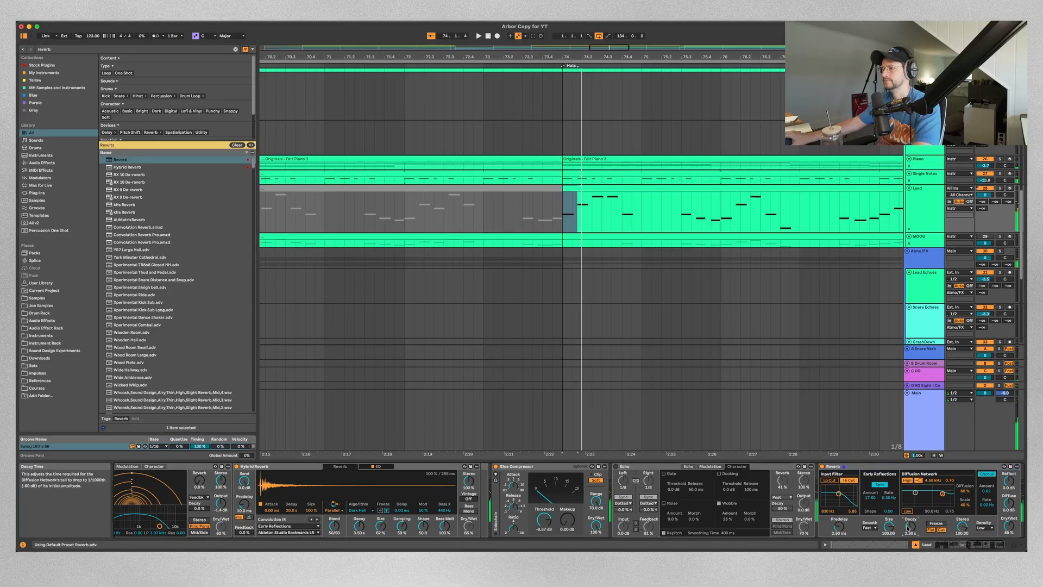
drag(904, 526, 904, 491)
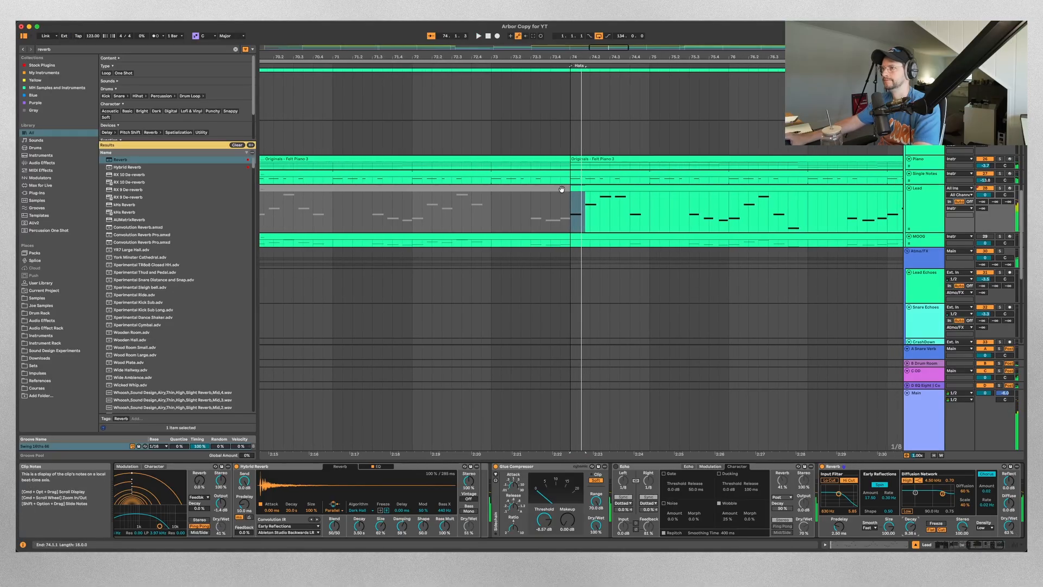
Bounce the Lead's first note at bar 74 with its effects to a new audio track, and play it soloed.
click(580, 198)
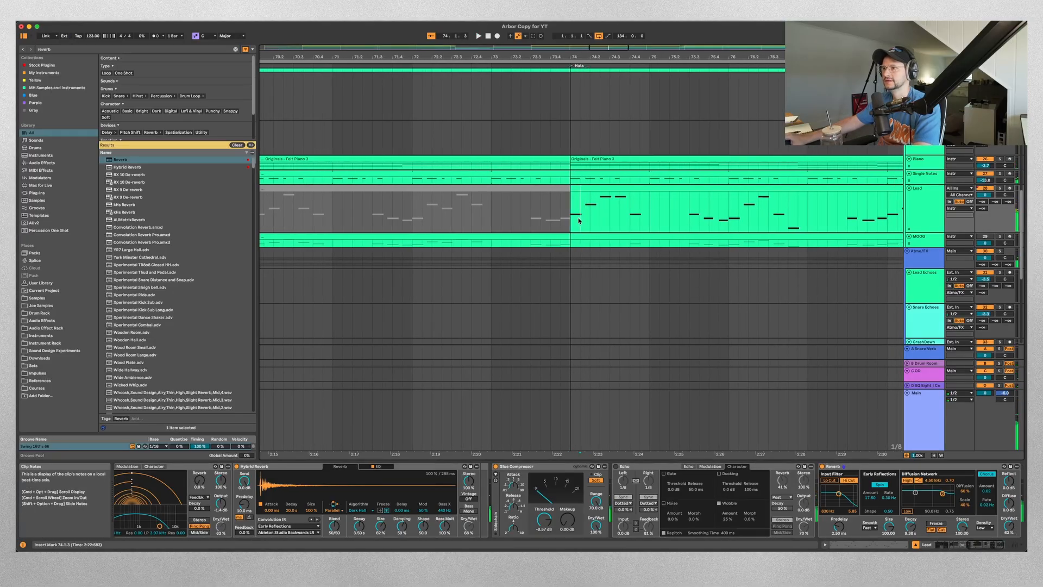
scroll(584, 218, up, 5)
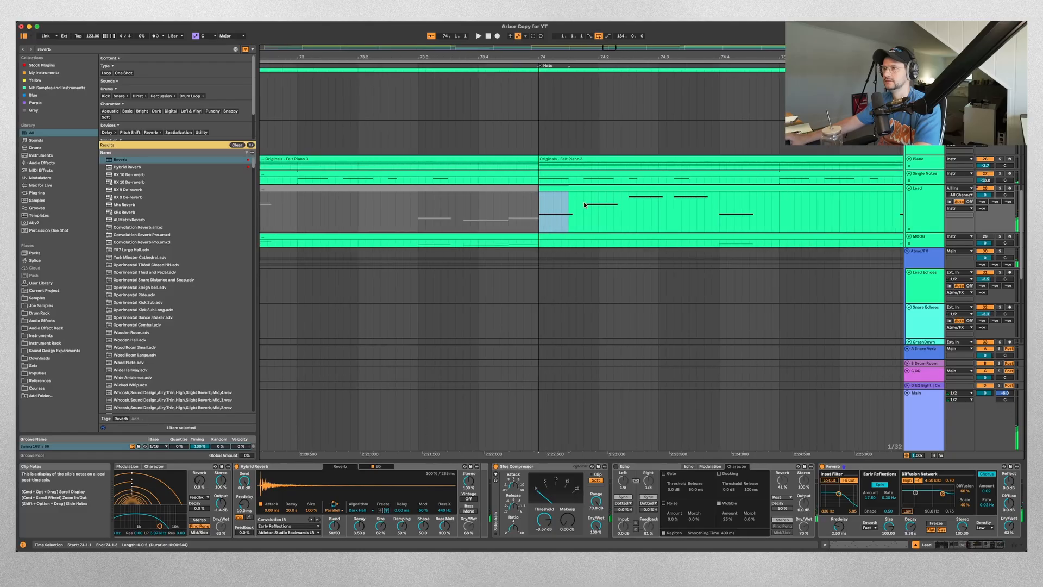
click(554, 204)
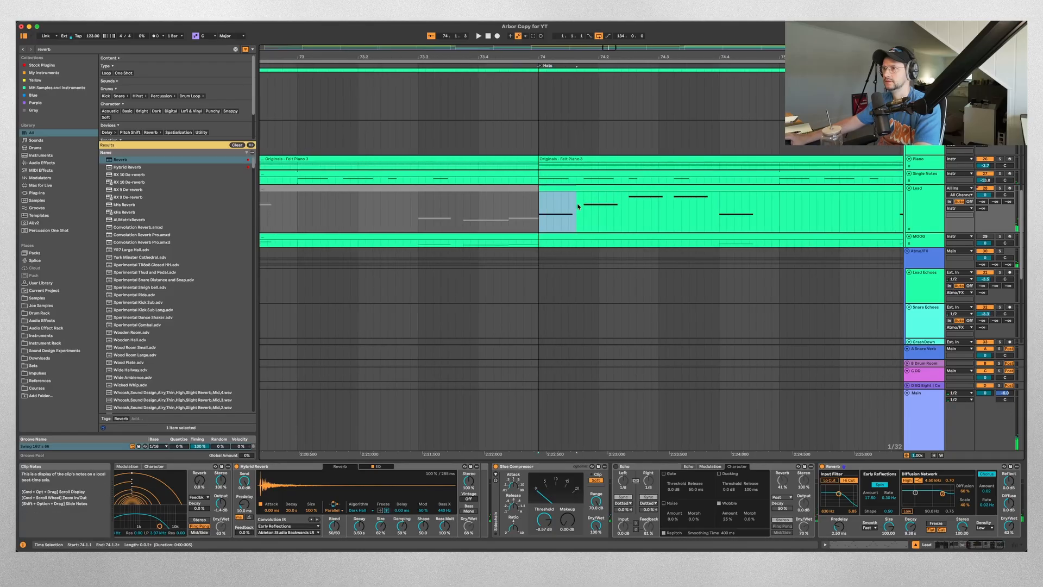
key(super+alt+b)
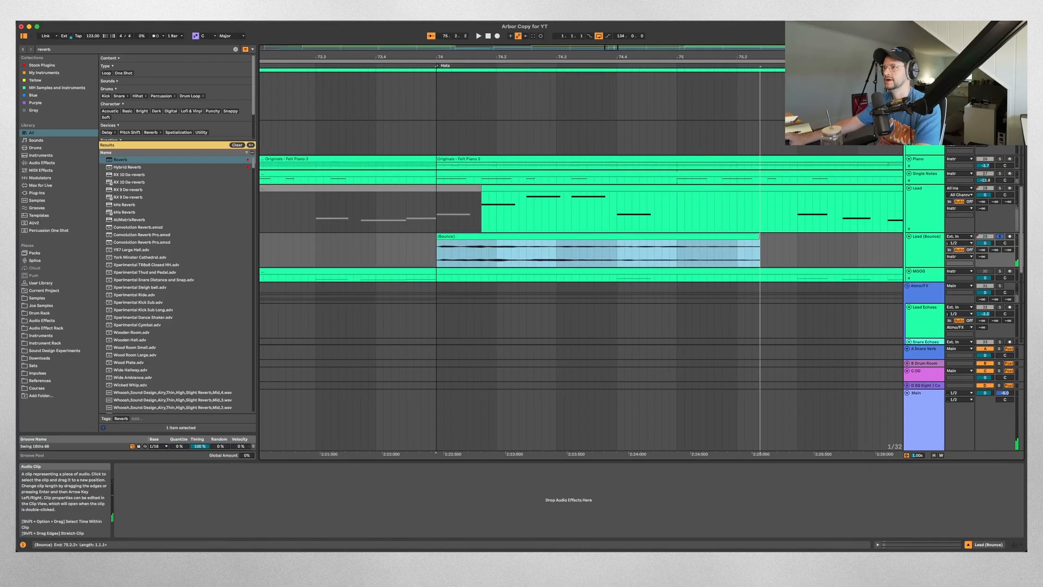
key(space)
scroll(533, 194, down, 5)
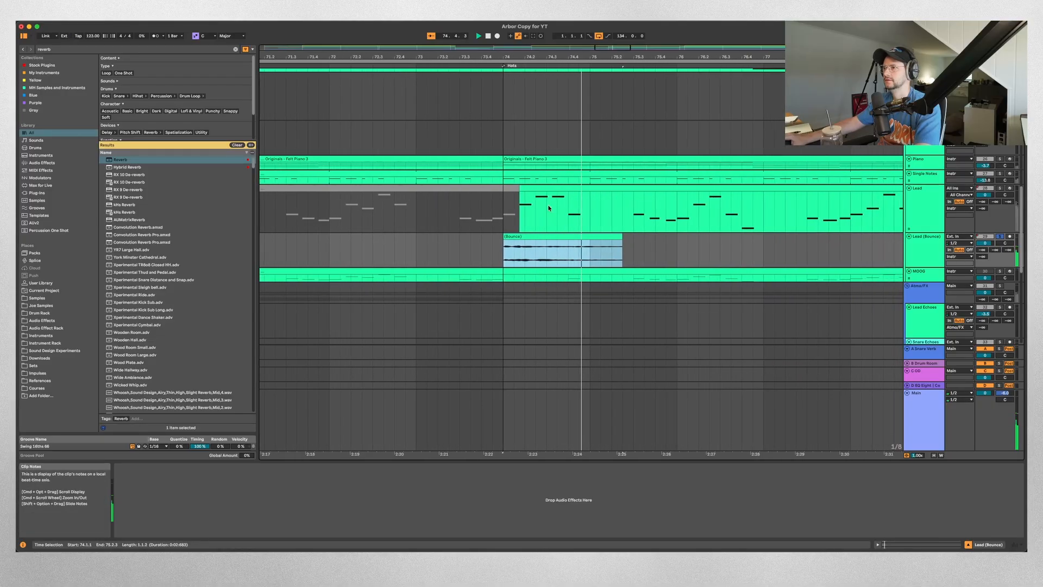
With the Lead's first note active and its Reverb switched off, reverse the bounced Lead clip and play it.
drag(508, 195, 493, 196)
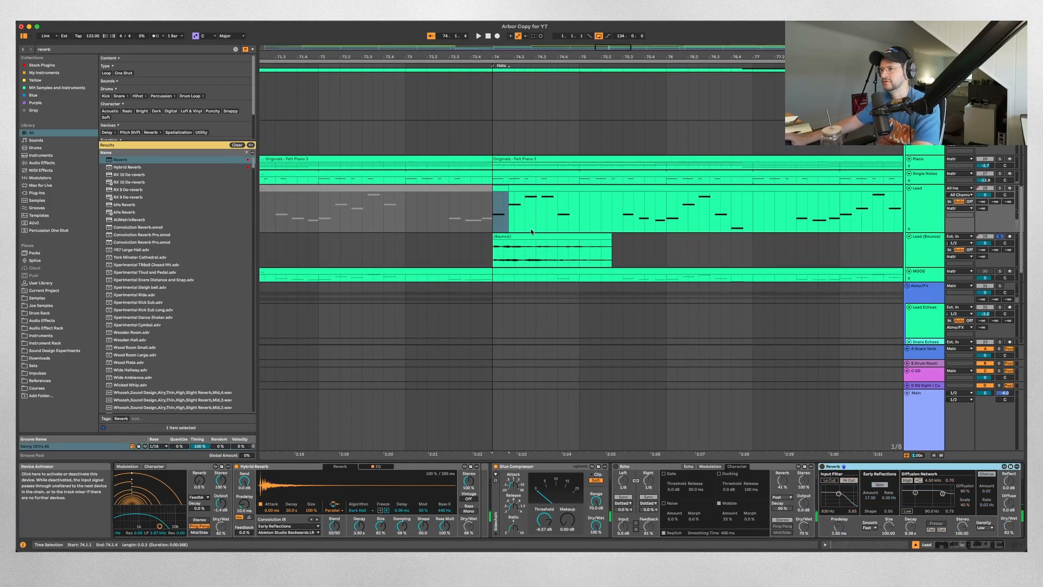
click(597, 237)
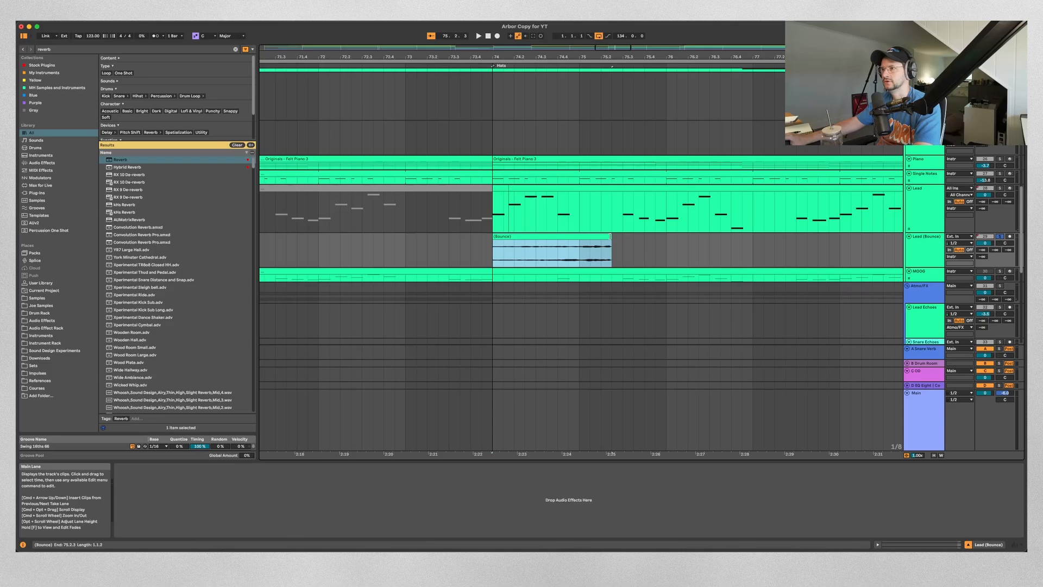
click(549, 251)
key(space)
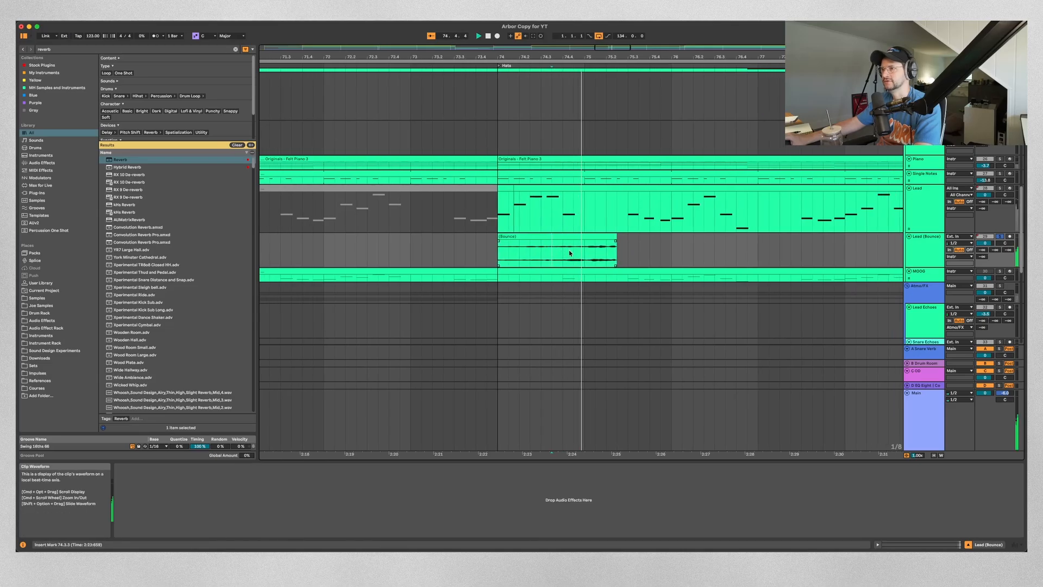
key(minus)
key(space)
Move the reversed Lead bounce so it ends at bar 74, unsolo its track, and play it into the Hats section.
drag(566, 238, 462, 239)
key(plus)
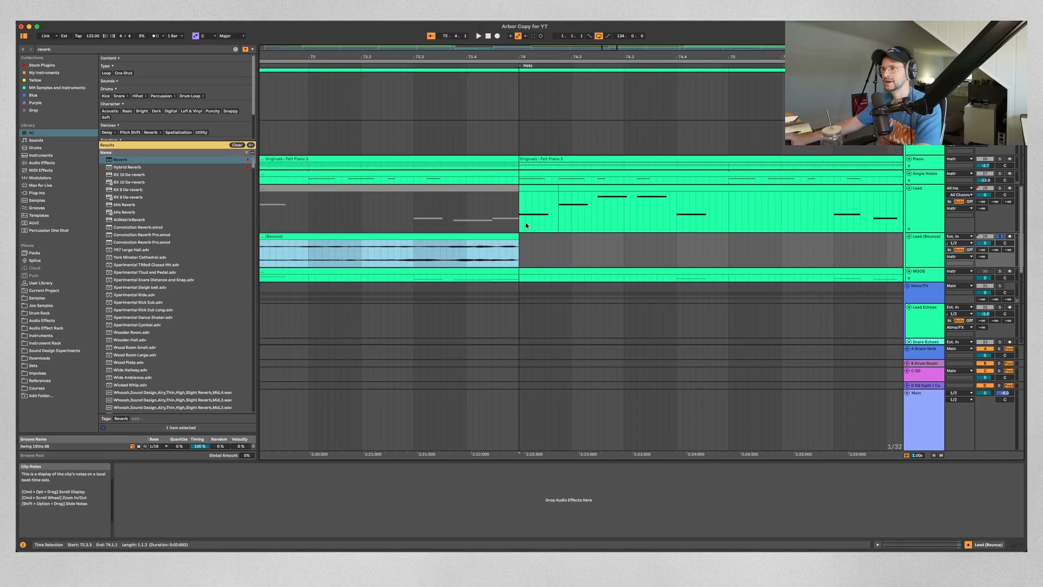
key(minus)
key(space)
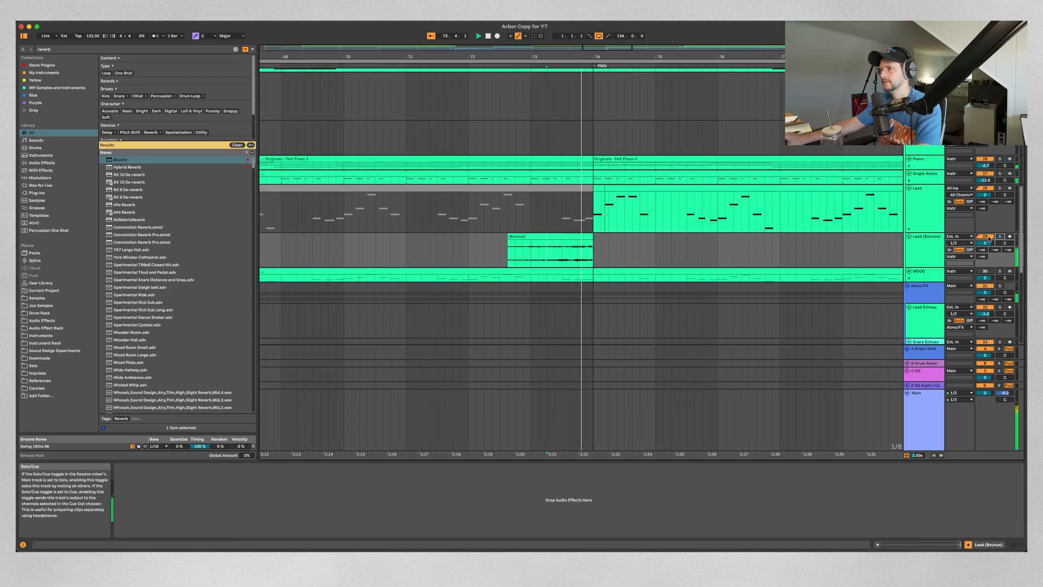
click(448, 247)
key(minus)
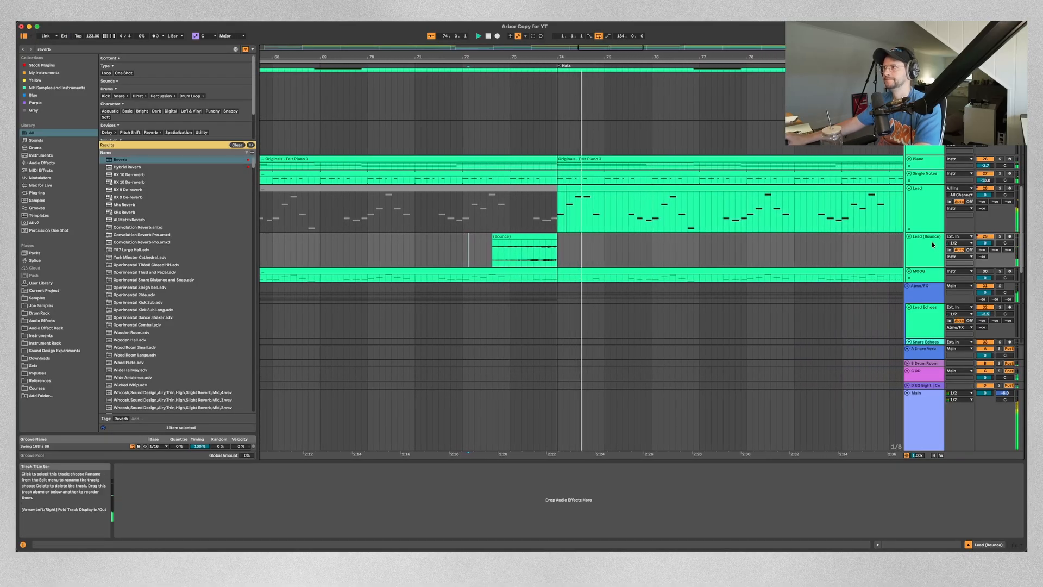
Play the reversed Lead bounce into the Hats section and pan the Lead (Bounce) track to the left.
key(minus)
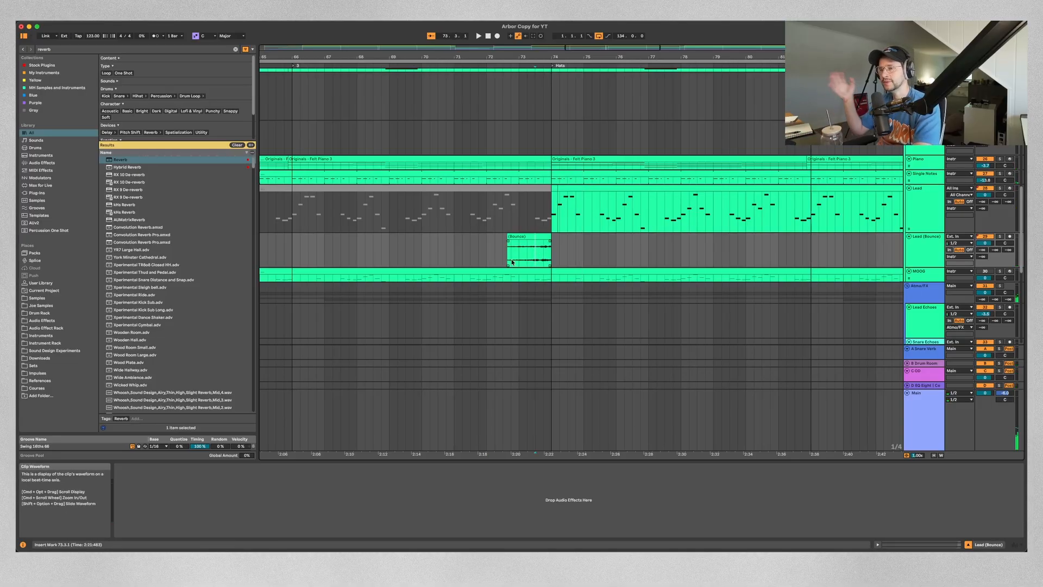
key(space)
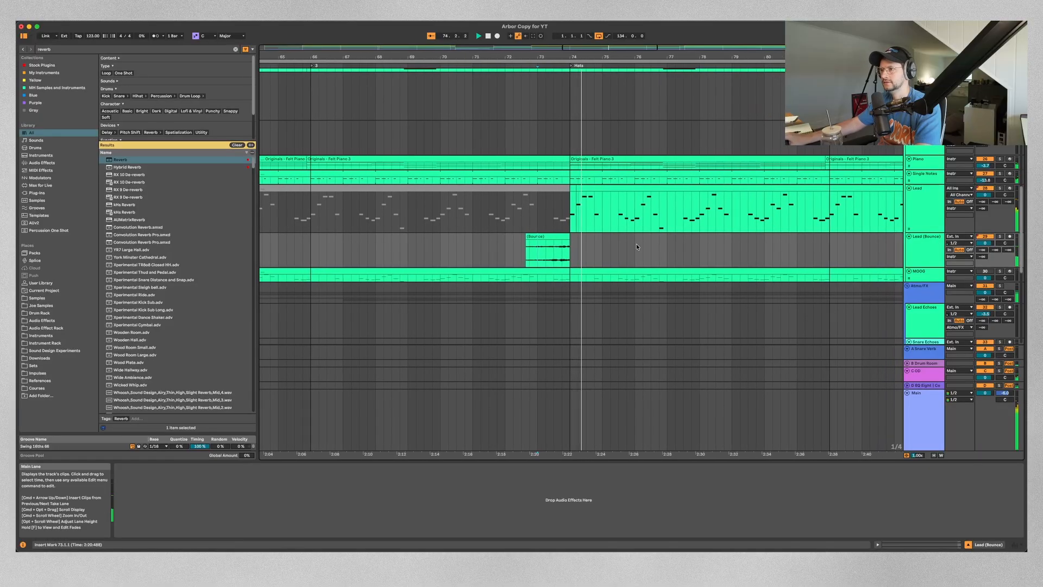
click(553, 237)
key(space)
drag(1005, 242, 1005, 262)
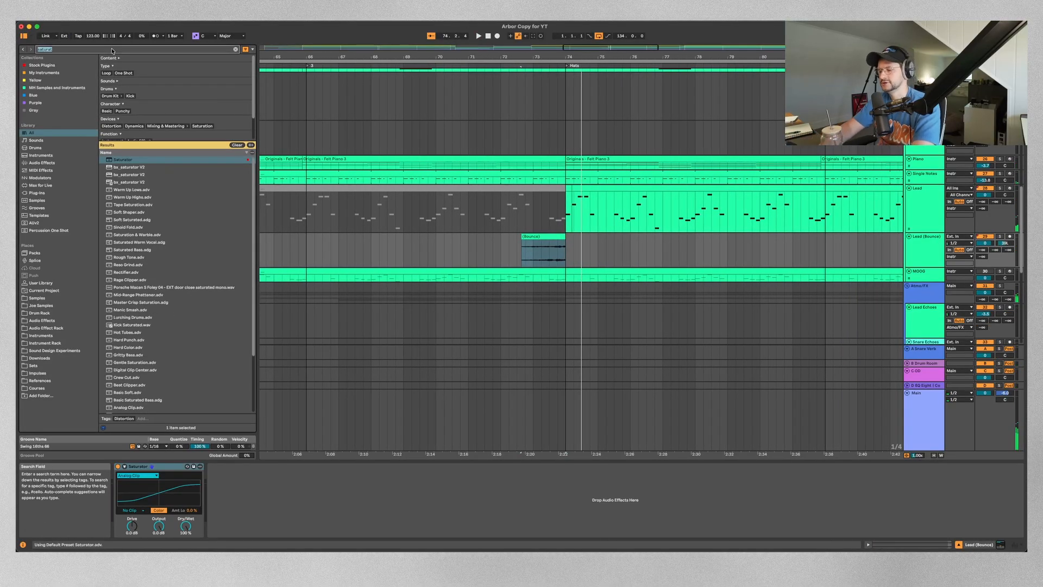
Add a Saturator, a Reverb and an EQ Eight to the Lead (Bounce) track and start playback.
text(eq)
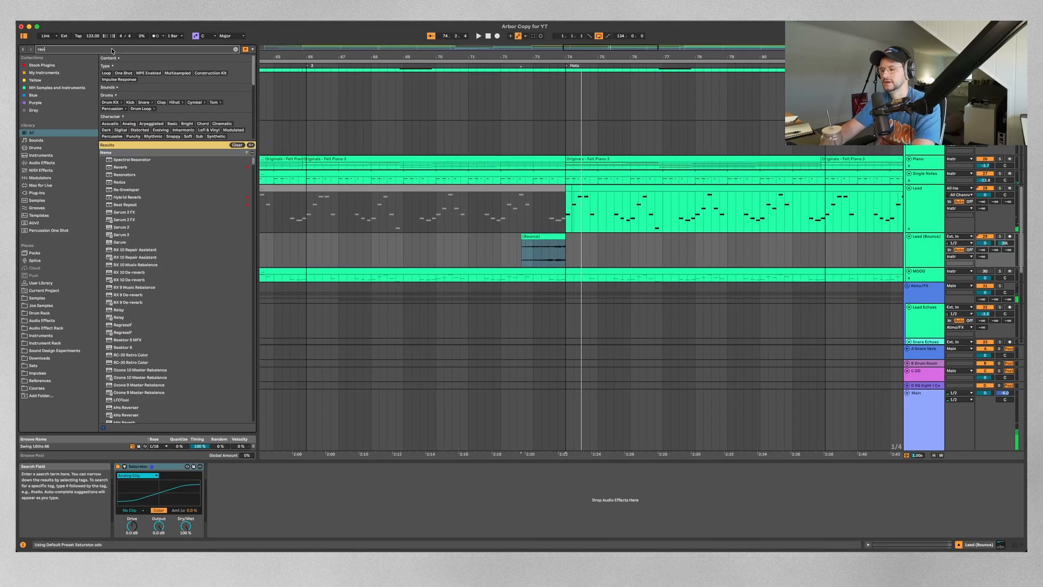
key(Down)
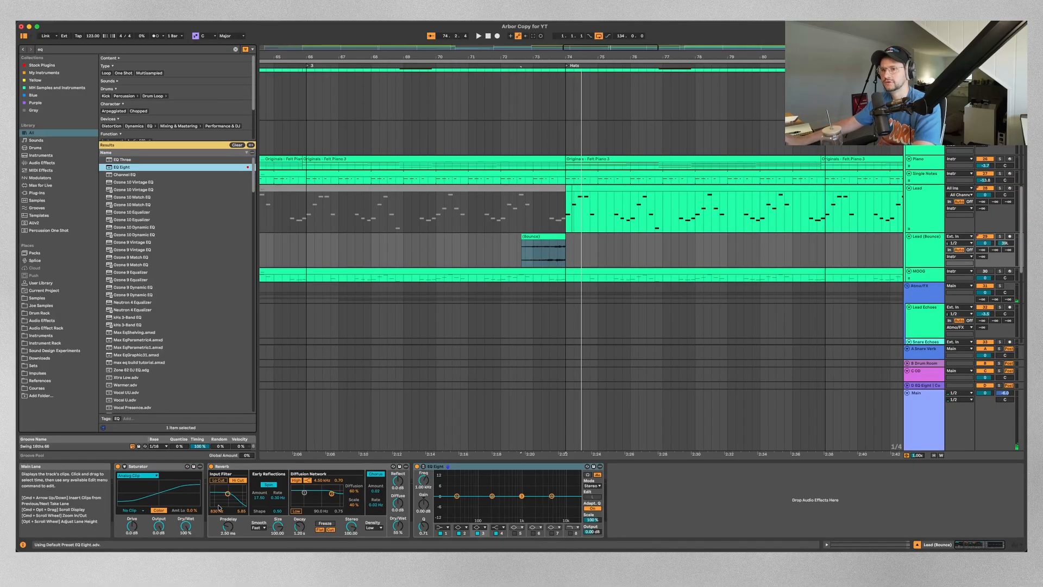
key(space)
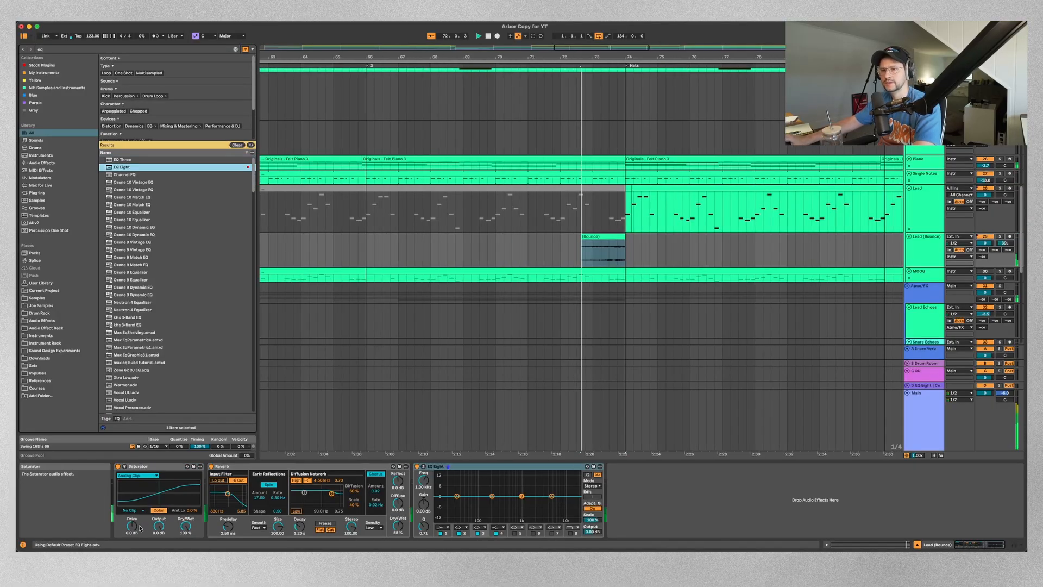
Set the Saturator Drive to 13 dB, cut lows and highs with EQ Eight at 1.10 kHz for the high cut, and raise Reverb Decay to 10.7 s.
drag(132, 526, 134, 516)
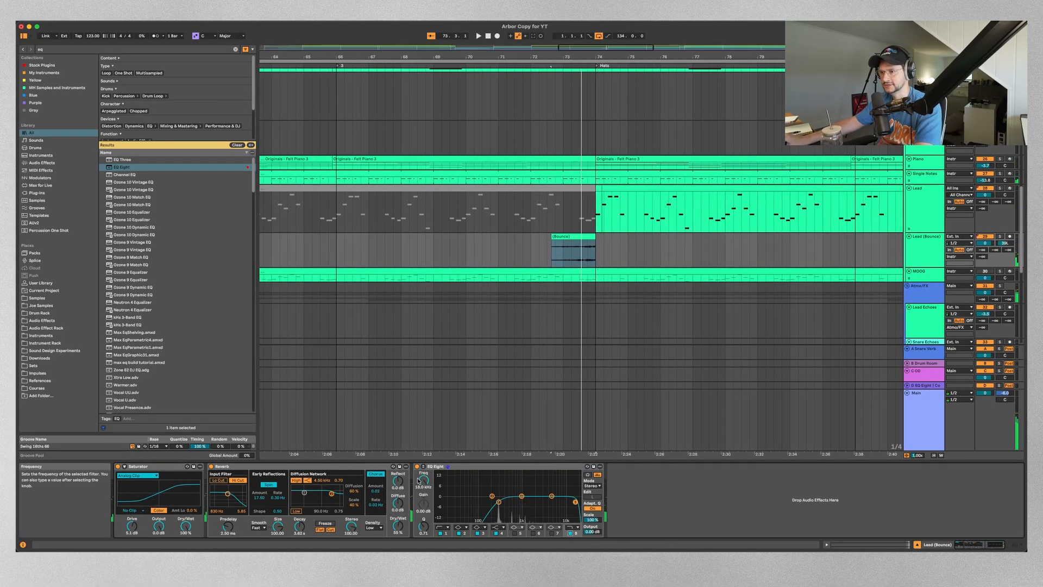
key(space)
drag(424, 480, 423, 470)
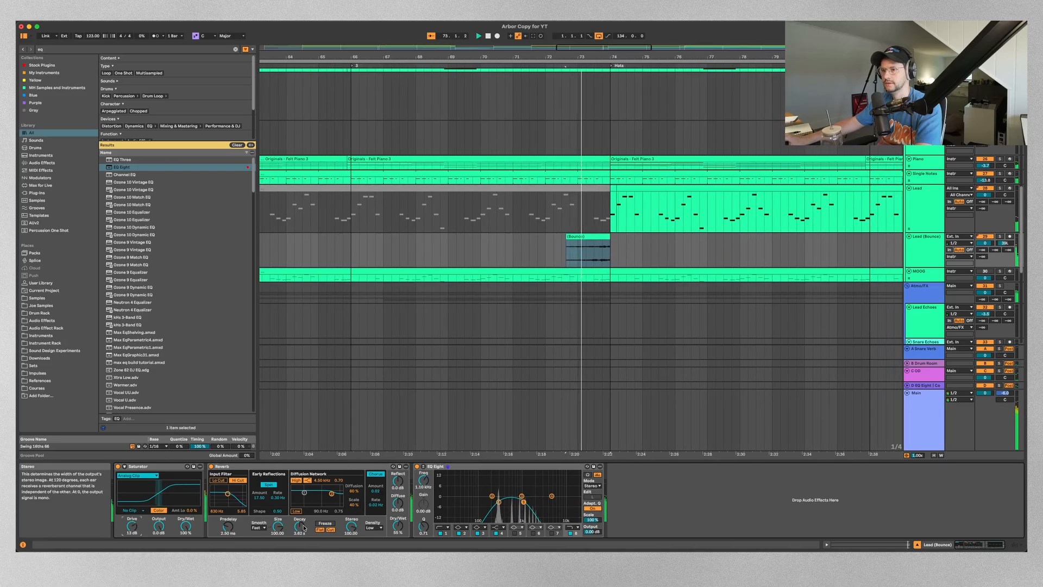
drag(299, 527, 298, 522)
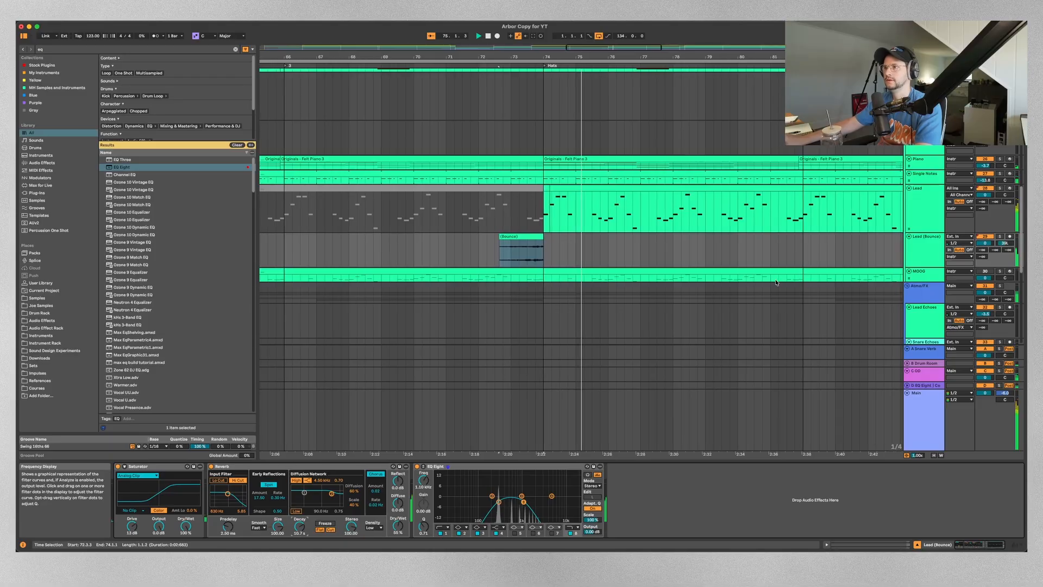
Set the Lead (Bounce) volume to -1.7 dB and extend its clip's start to bar 71 with a long fade-in.
click(938, 249)
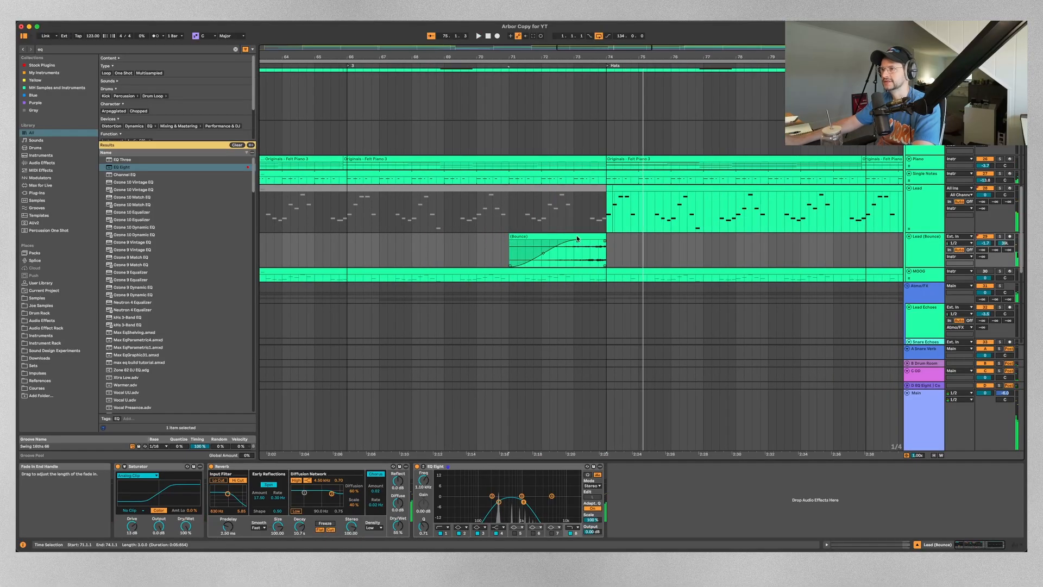
key(space)
key(space)
click(663, 255)
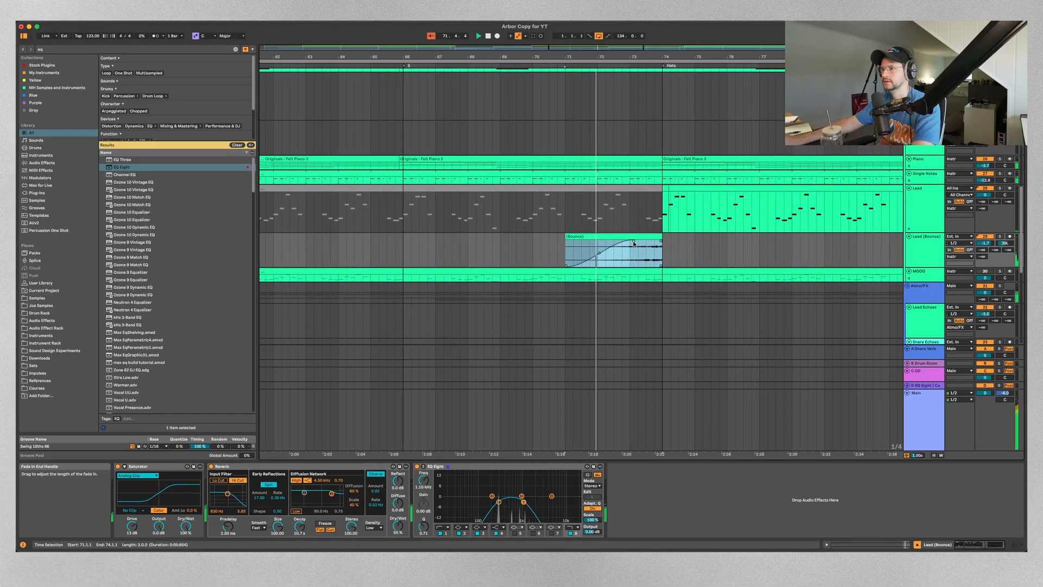
drag(633, 243, 629, 242)
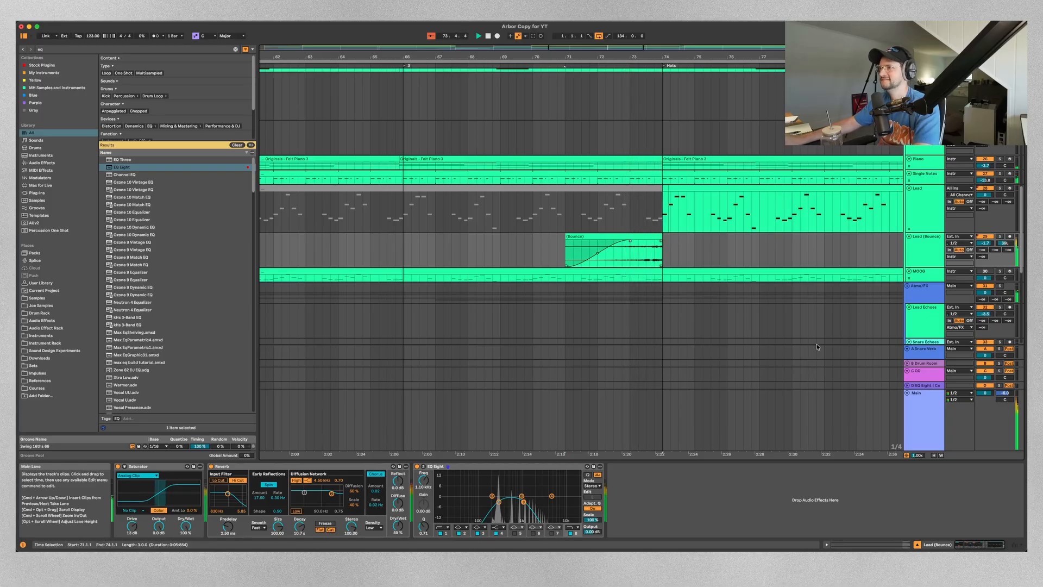
Lower the Lead (Bounce) track's volume slightly further while the transition plays.
scroll(774, 282, down, 3)
click(942, 252)
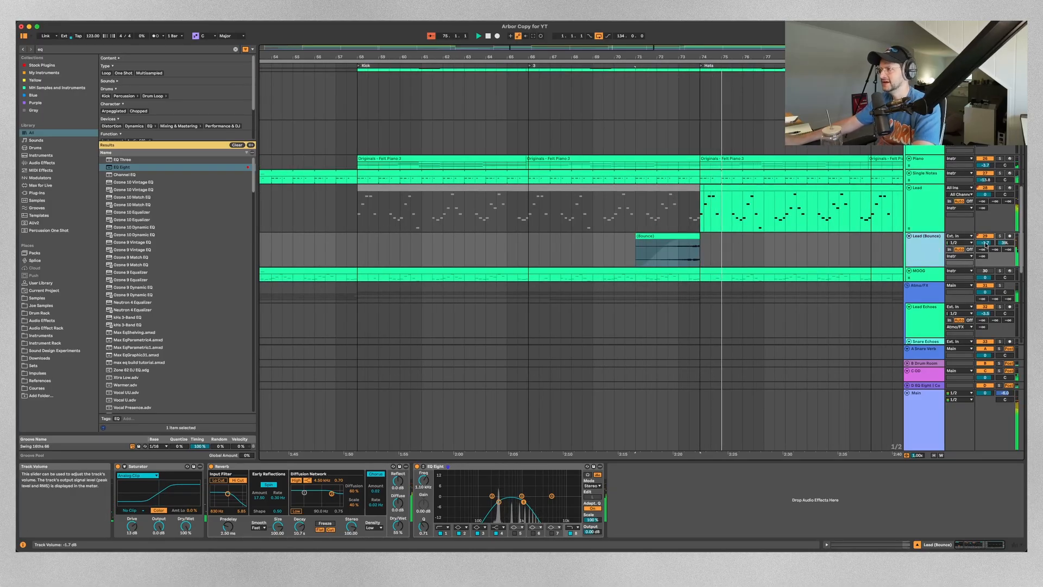
scroll(925, 263, down, 1)
scroll(815, 265, down, 2)
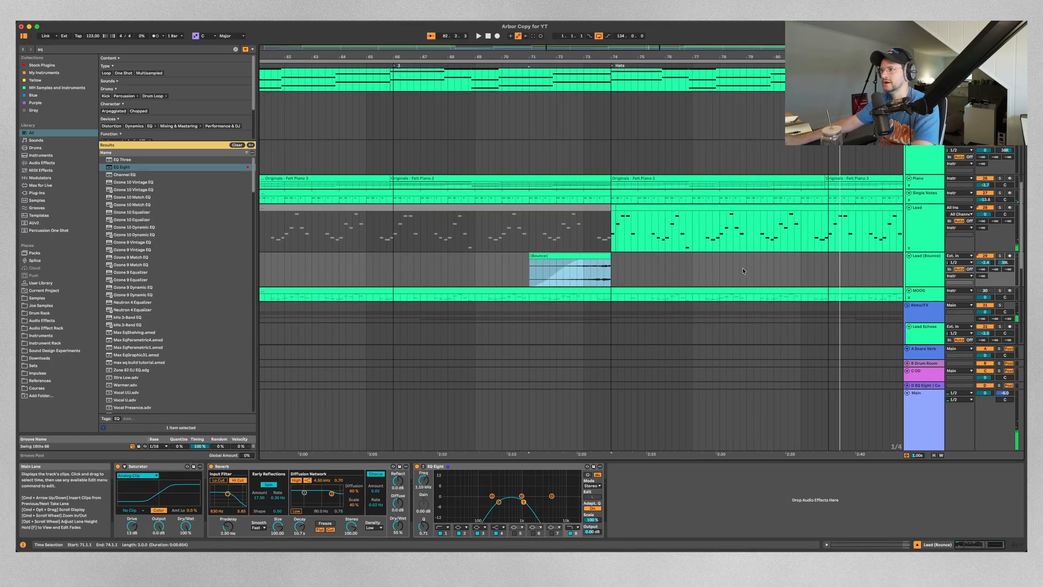
Try a second copy of the faded Lead bounce from bar 79 to bar 82, play it, and remove it.
click(745, 271)
key(super+v)
click(773, 276)
key(space)
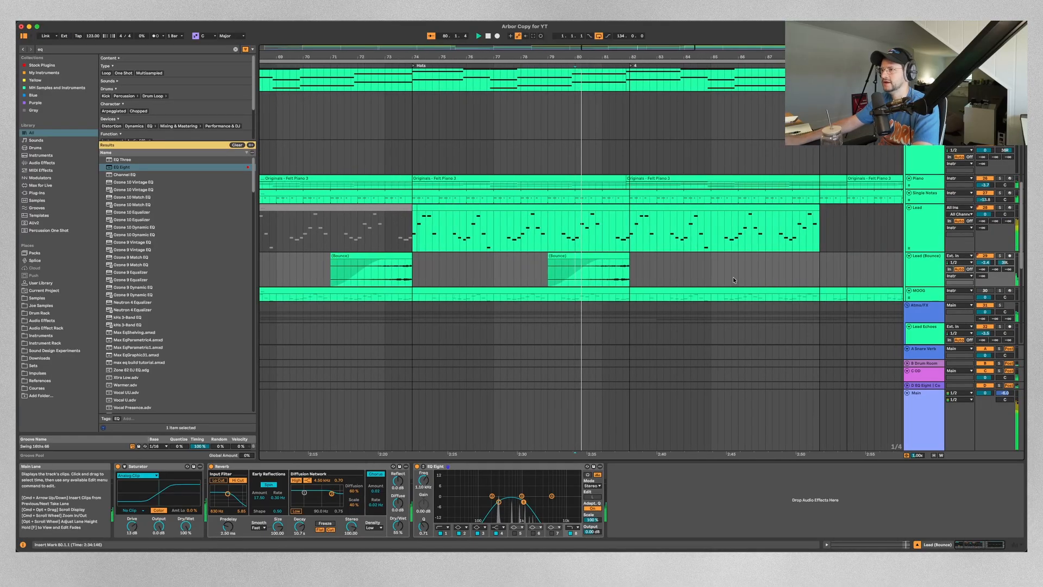
scroll(733, 276, down, 1)
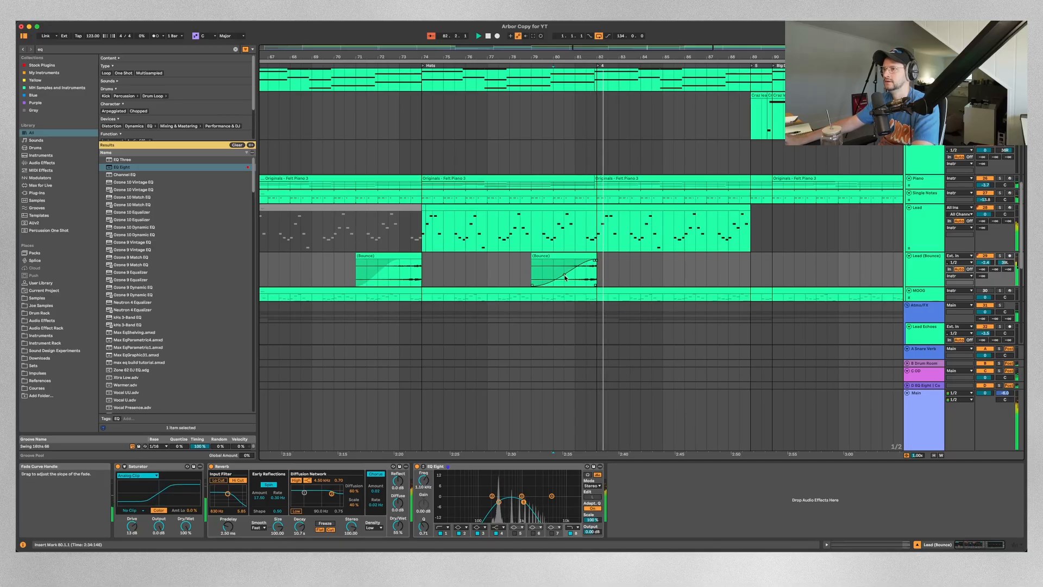
click(925, 272)
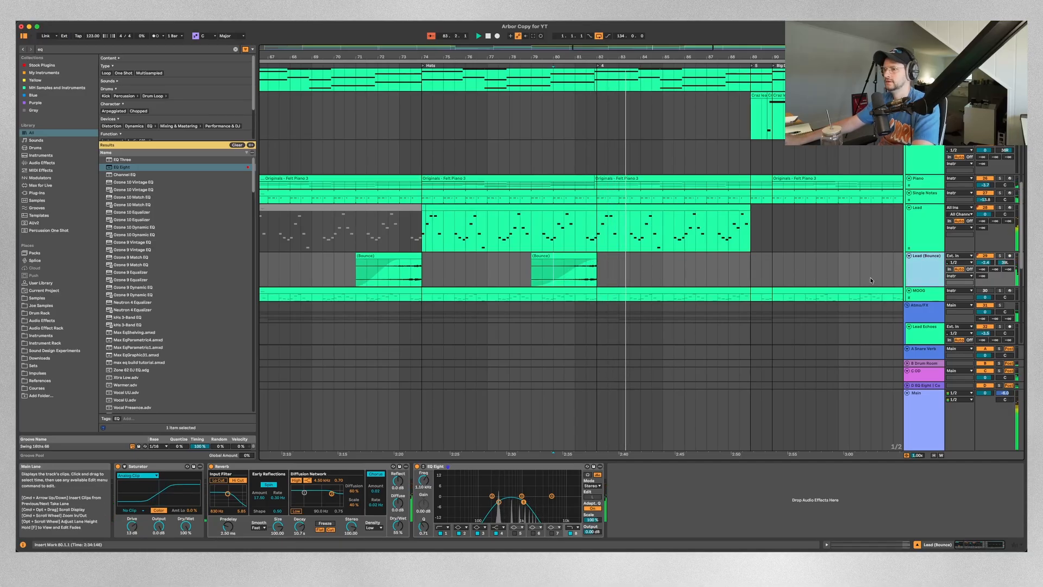
click(564, 271)
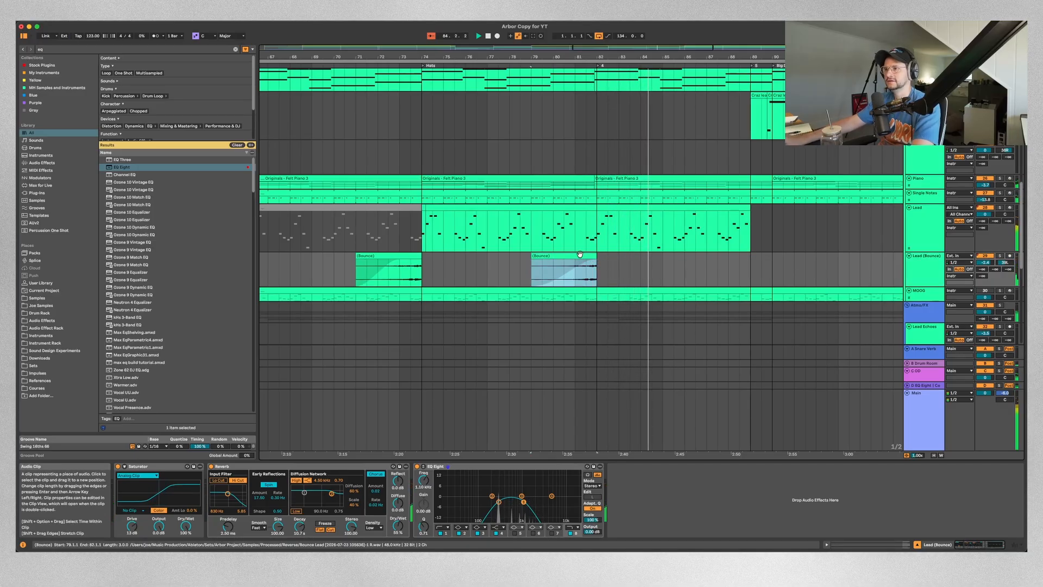
Play the end of the Lead part from bar 87.3 into the Big Drop.
drag(626, 288, 665, 294)
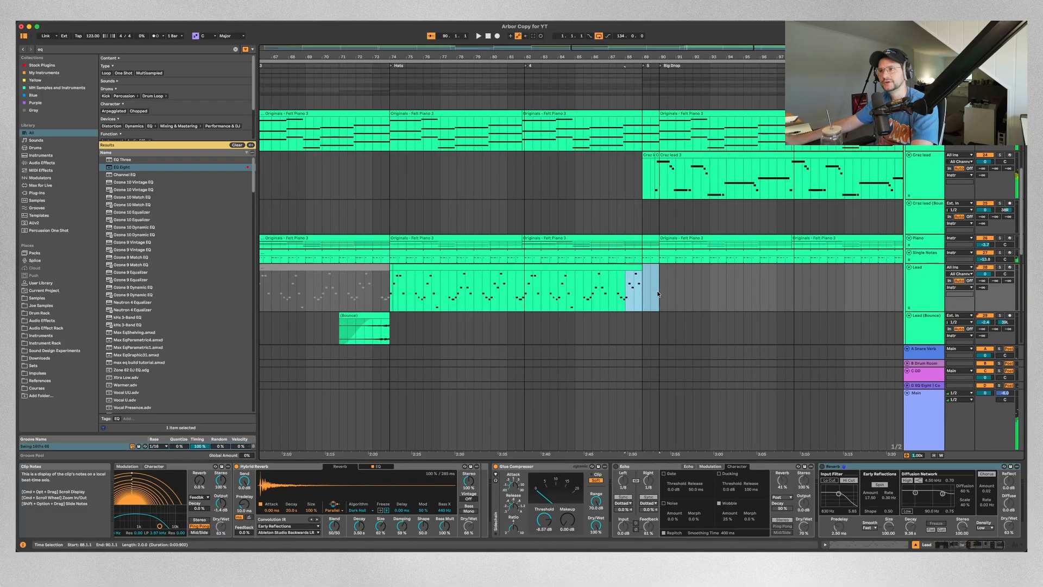
click(924, 285)
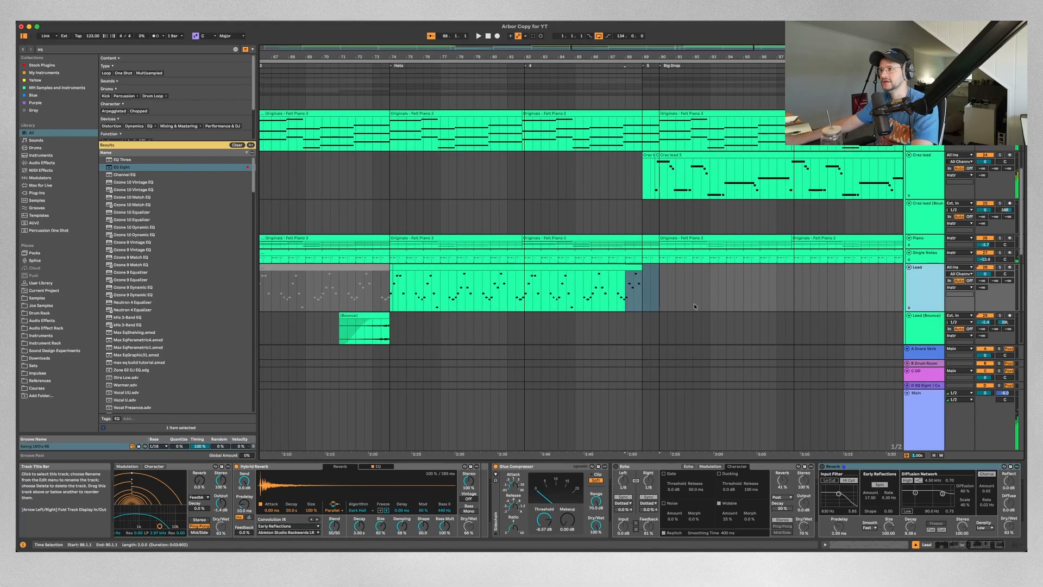
click(641, 293)
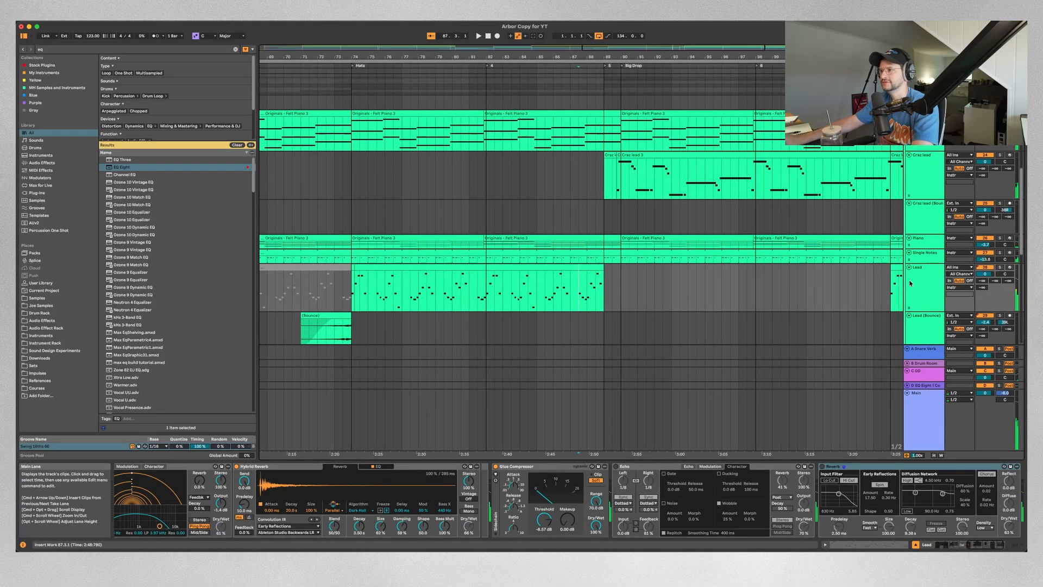
click(909, 282)
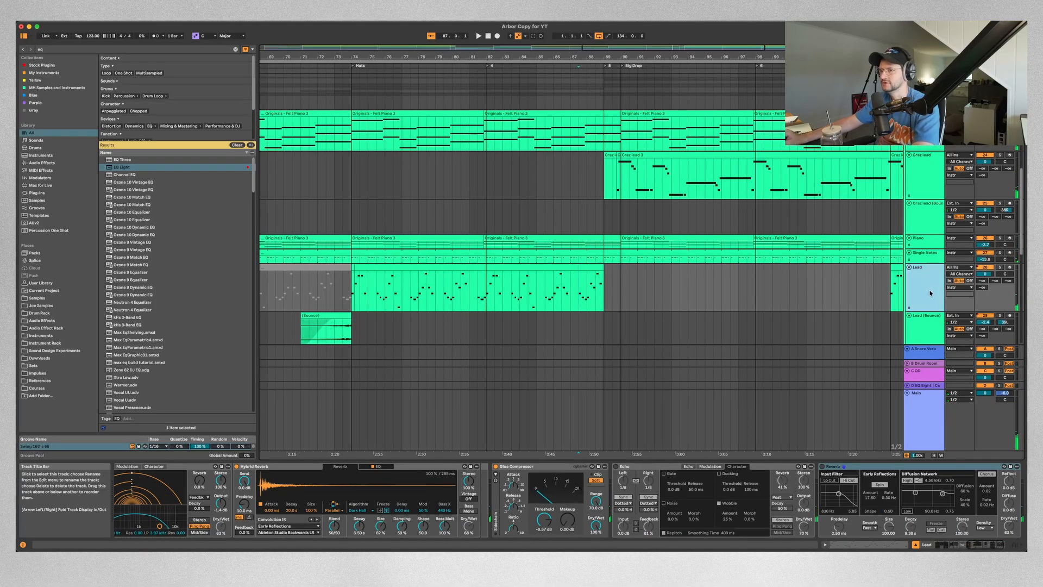
key(space)
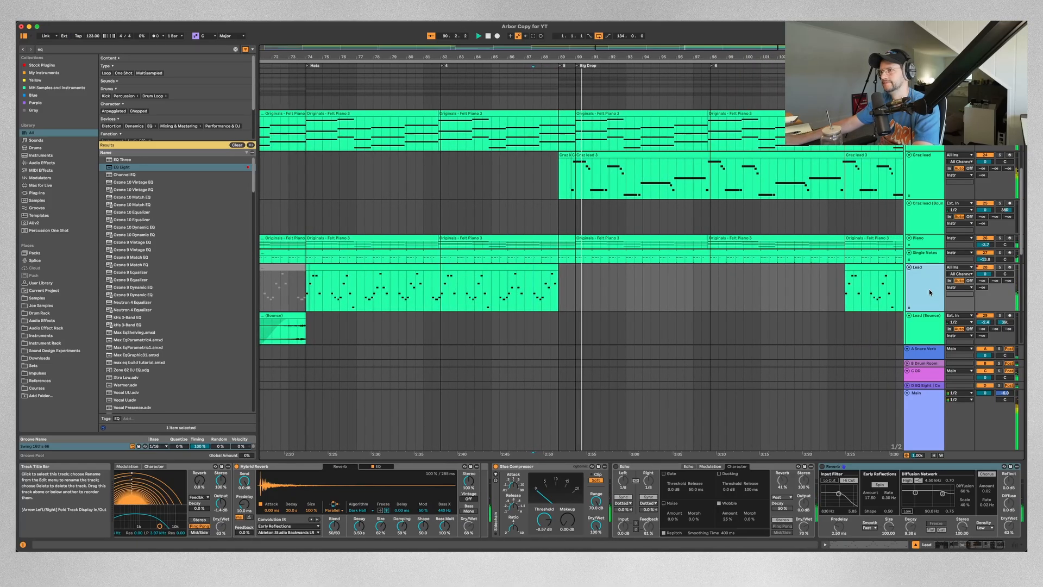
key(space)
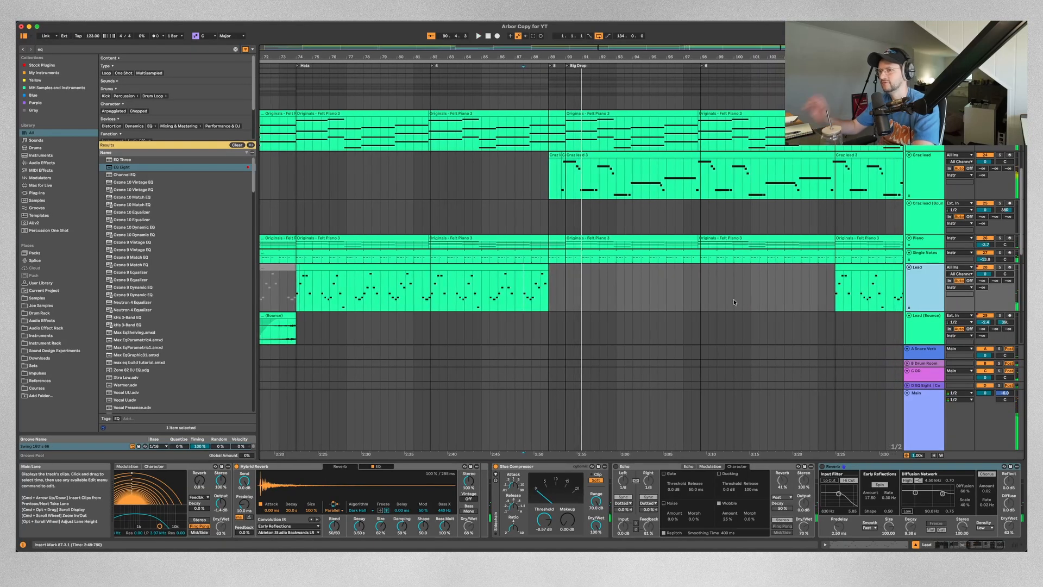
Show the automation lanes and display the Lead's Echo L Synced envelope, with the playback start at 88.3.1.
key(a)
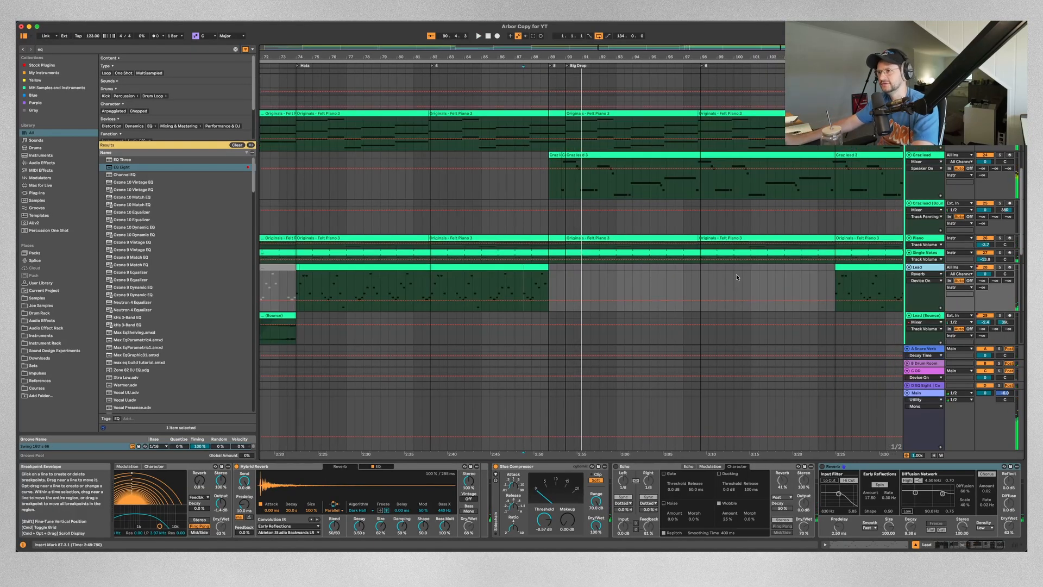
click(930, 282)
click(942, 316)
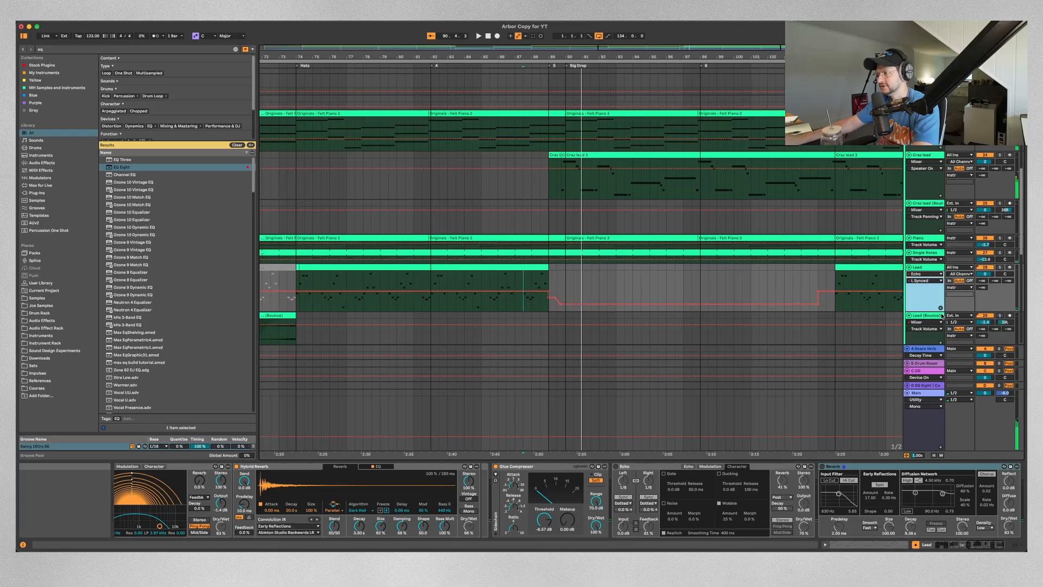
scroll(983, 549, left, 5)
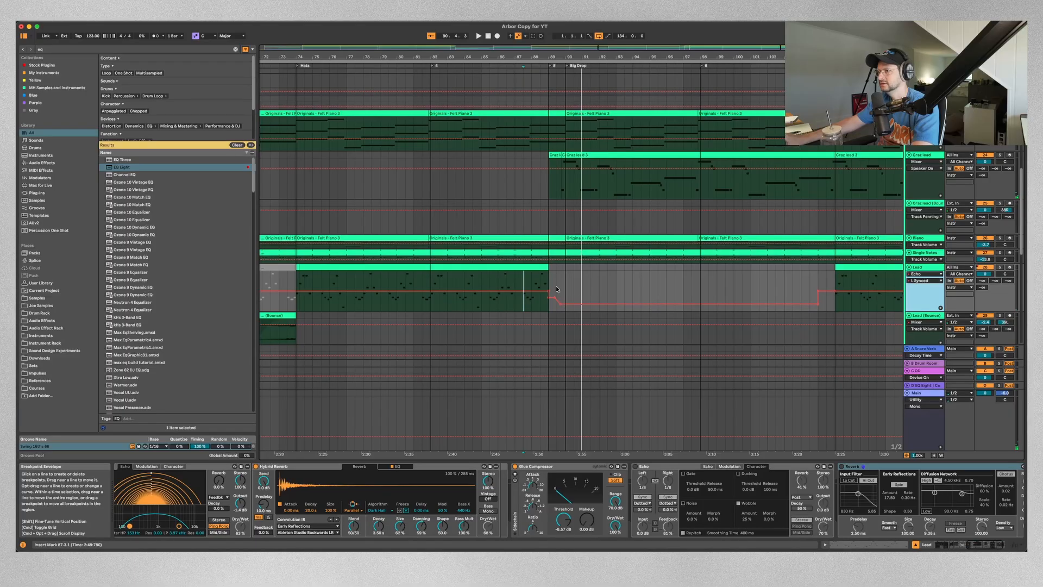
click(536, 280)
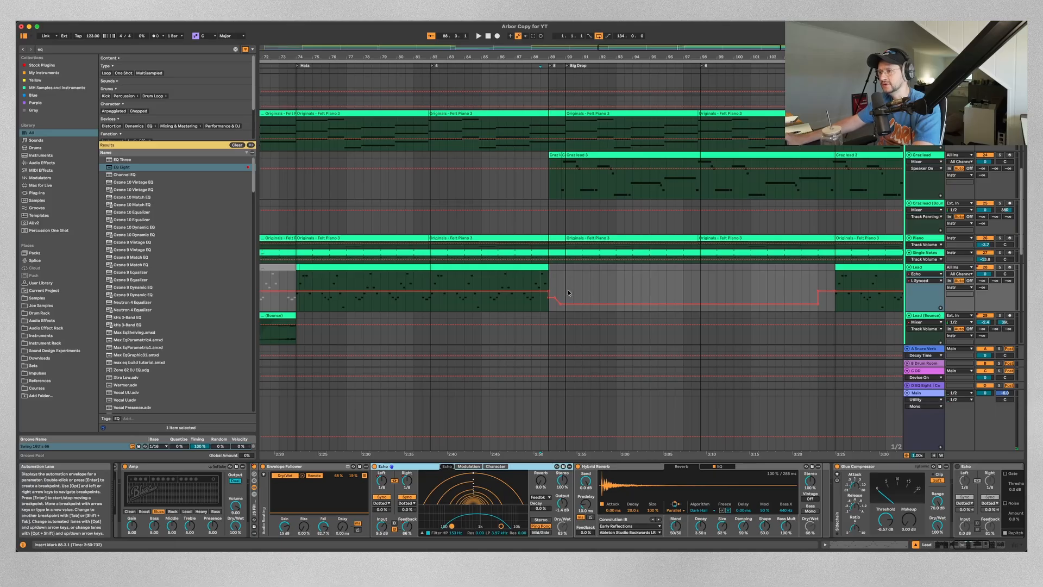
Solo the Lead, play its ending from 88.3.1, and examine the Echo L Synced values along the envelope.
mouse_move(549, 298)
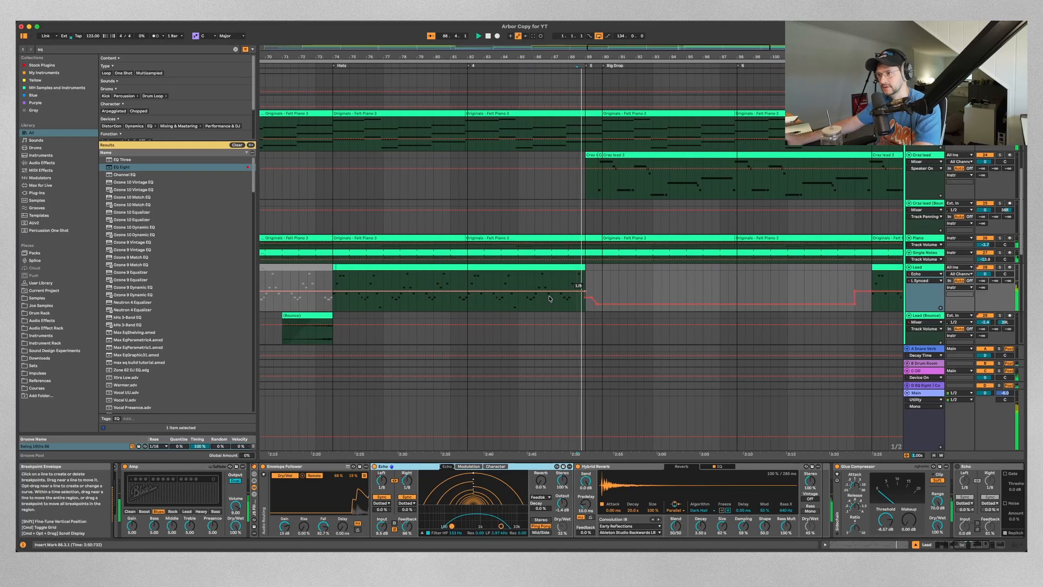
key(space)
click(1000, 267)
key(space)
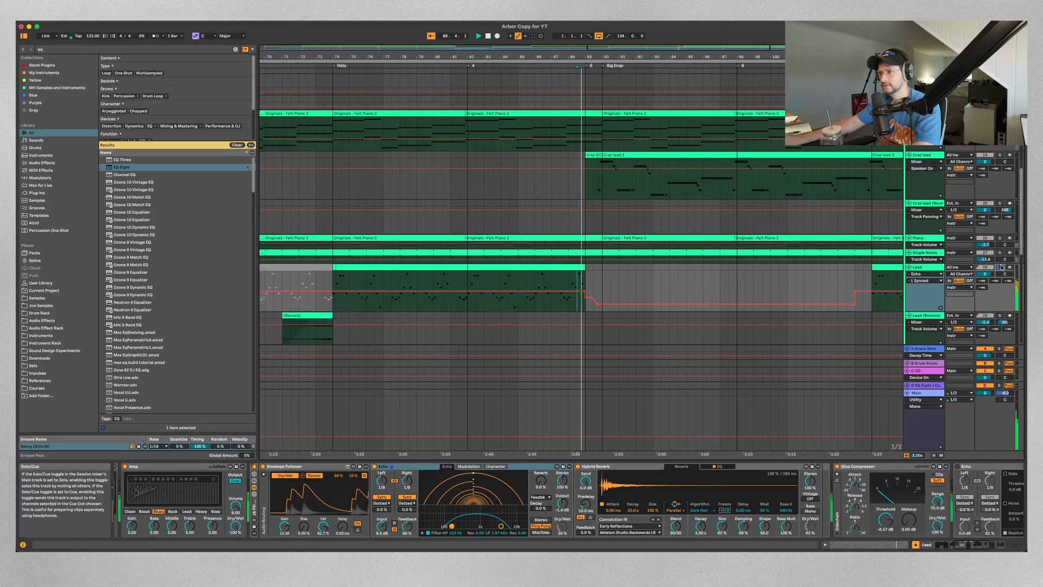
mouse_move(595, 308)
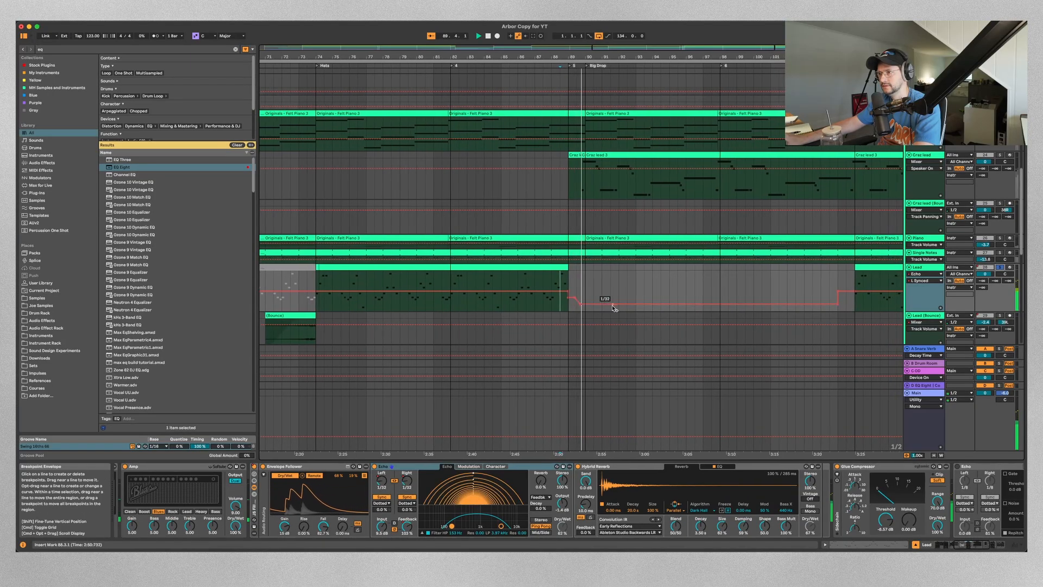